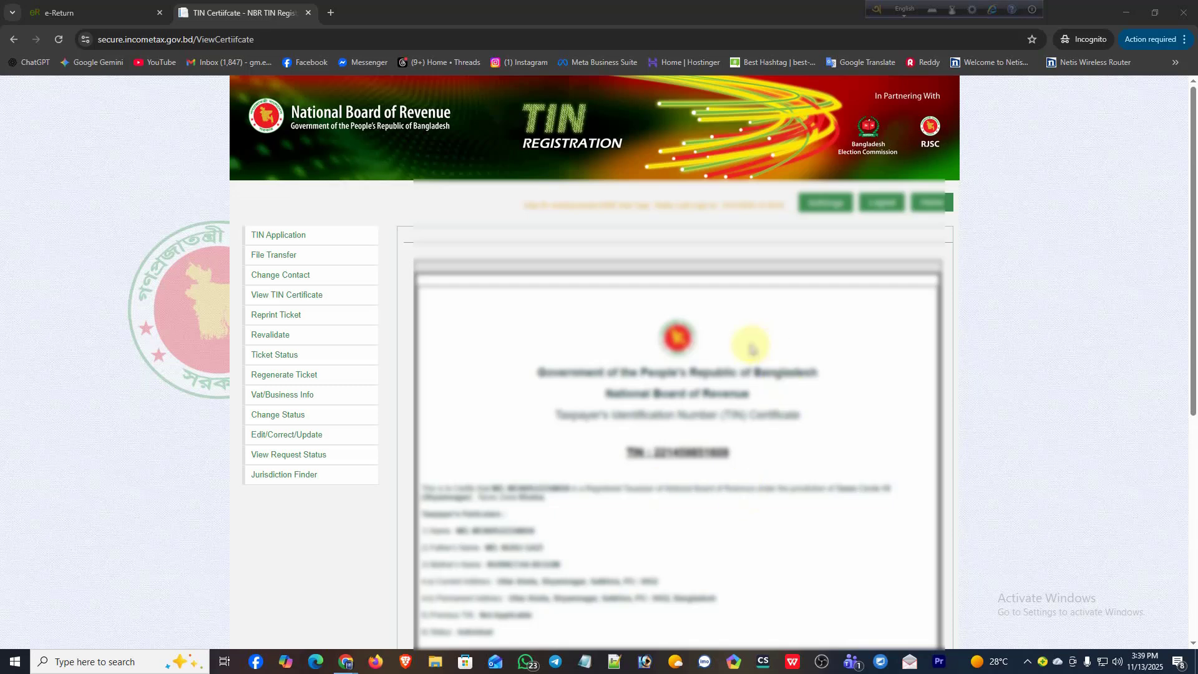
scroll(774, 380, "down", 3)
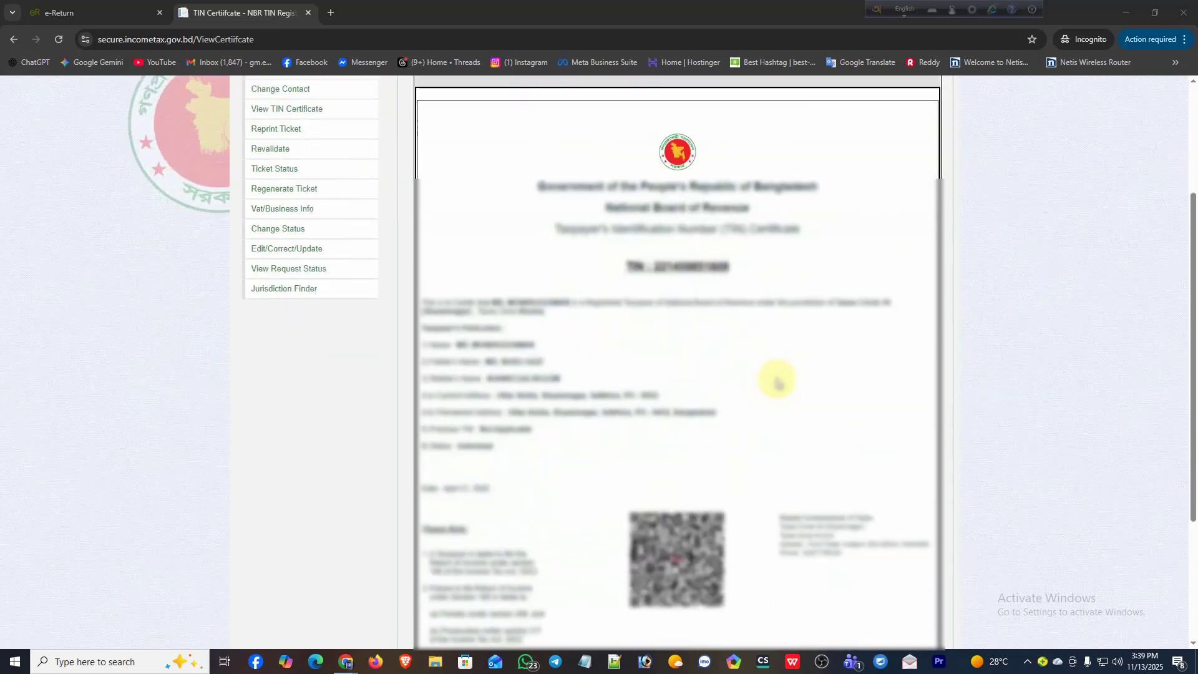
scroll(733, 361, "up", 2)
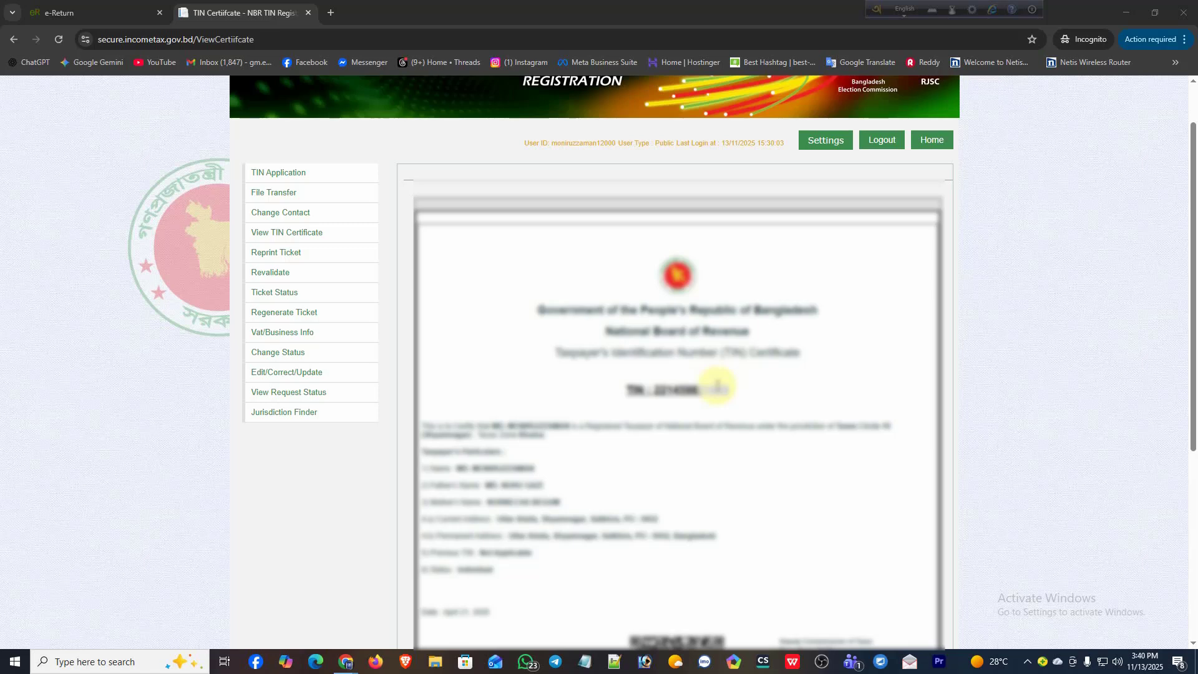
scroll(718, 387, "down", 1)
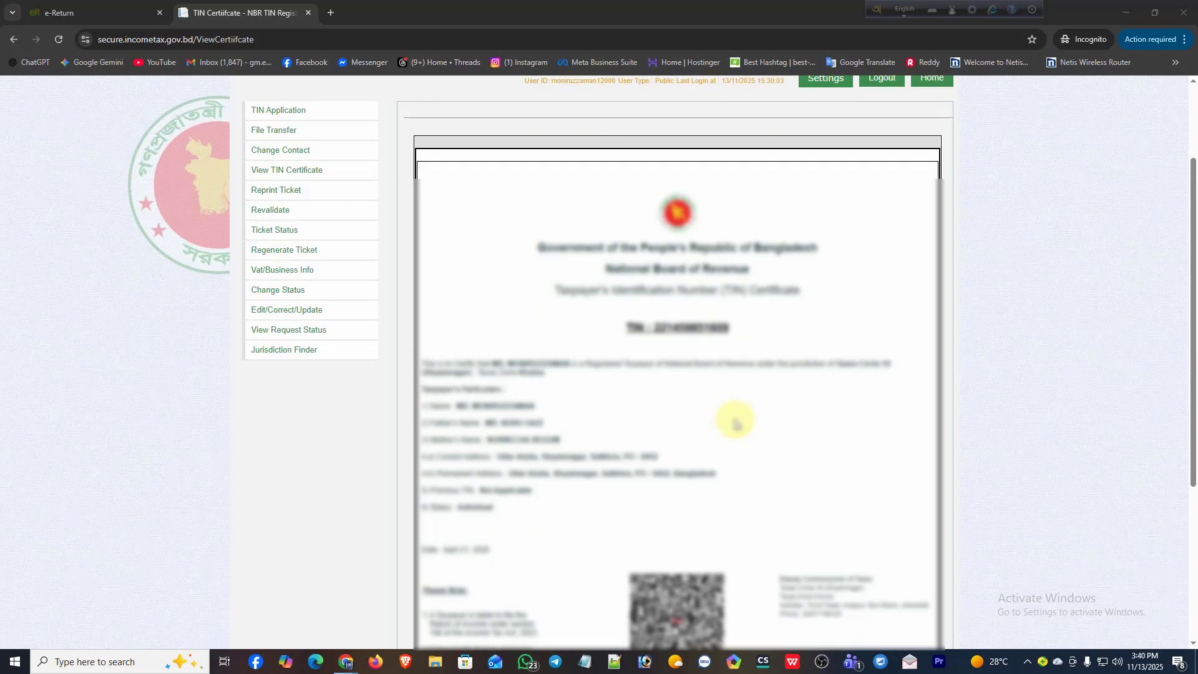
scroll(737, 423, "up", 2)
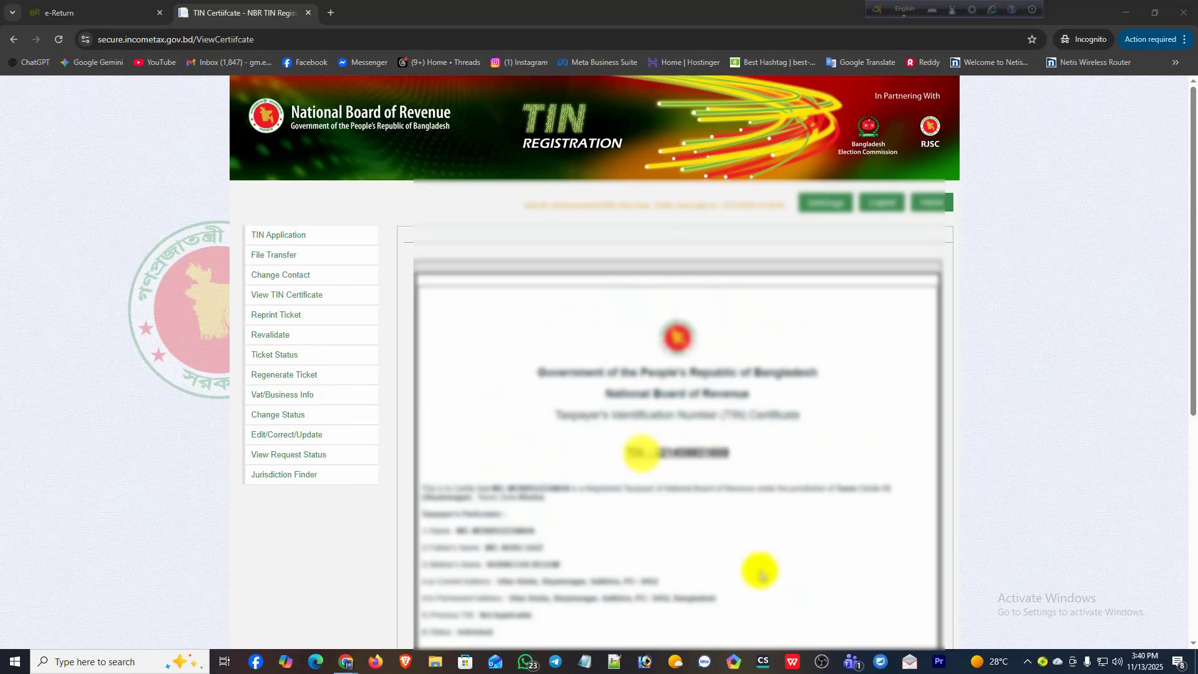
scroll(730, 522, "down", 1)
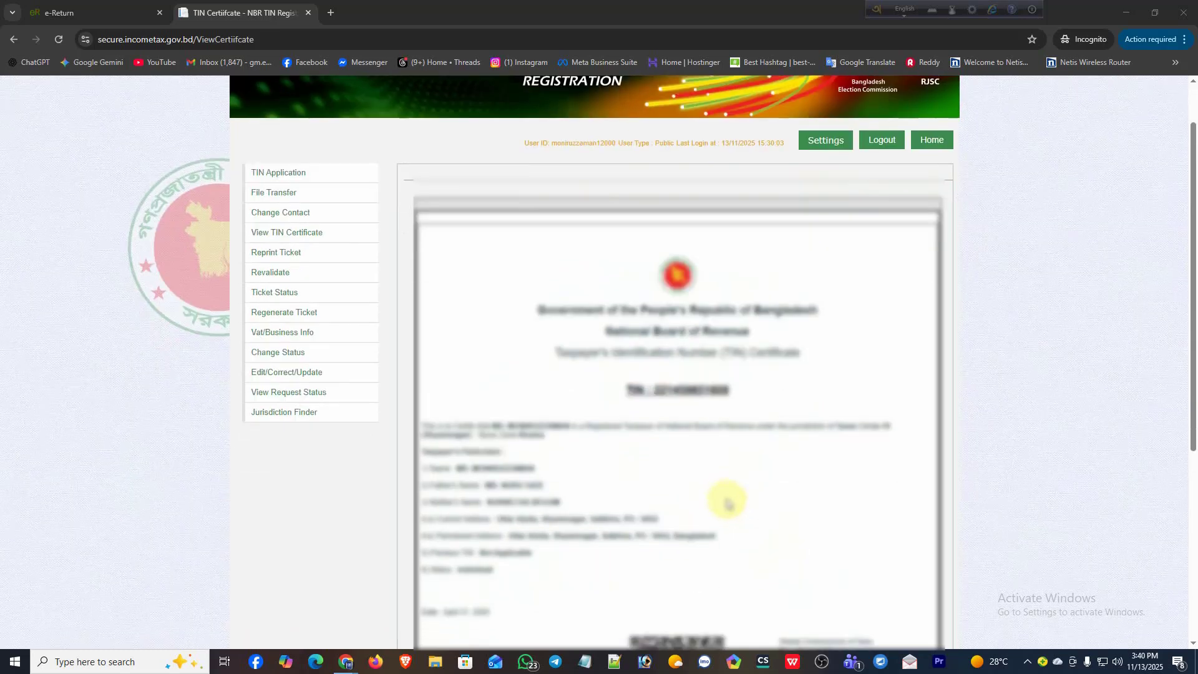
scroll(727, 503, "up", 1)
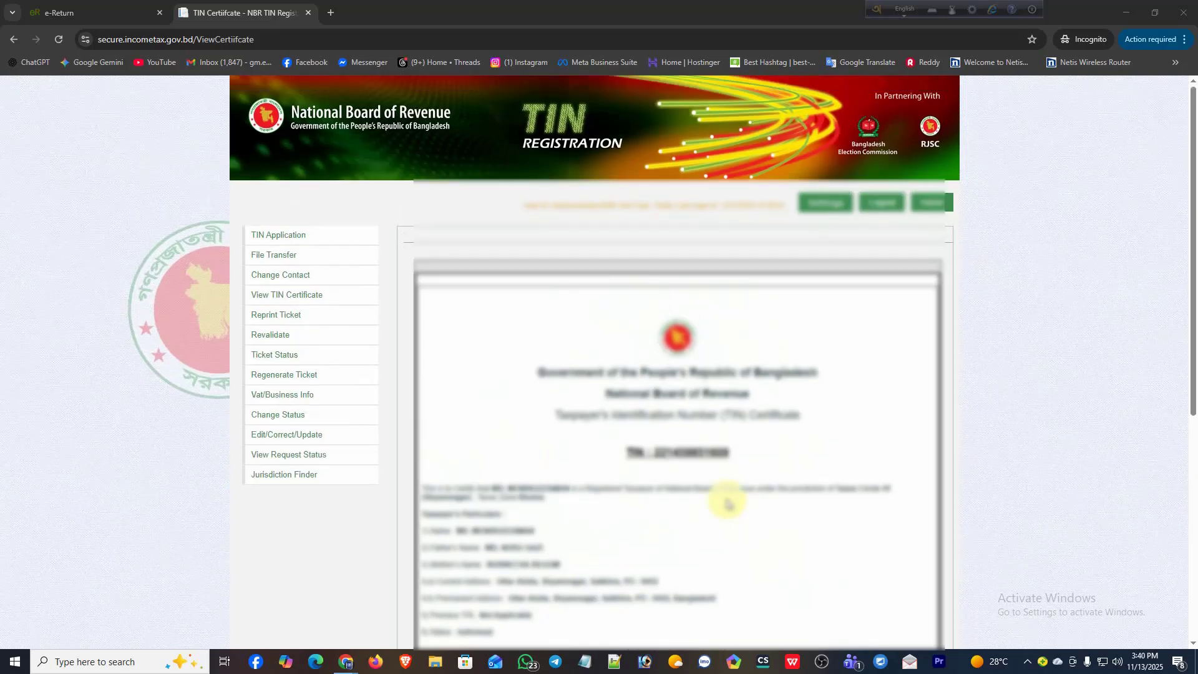
Replace the old TIN and e-Return tabs with a Google search for 'ereturn' and open etaxnbr.gov.bd.
left_click(309, 13)
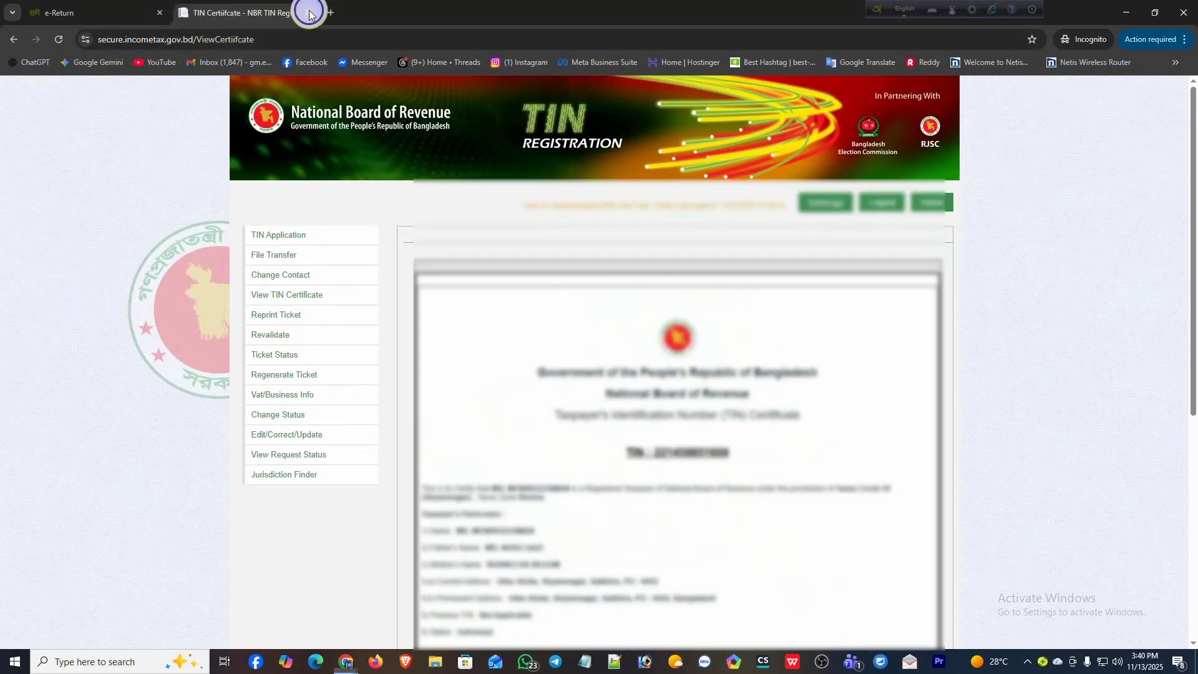
key("ctrl+t")
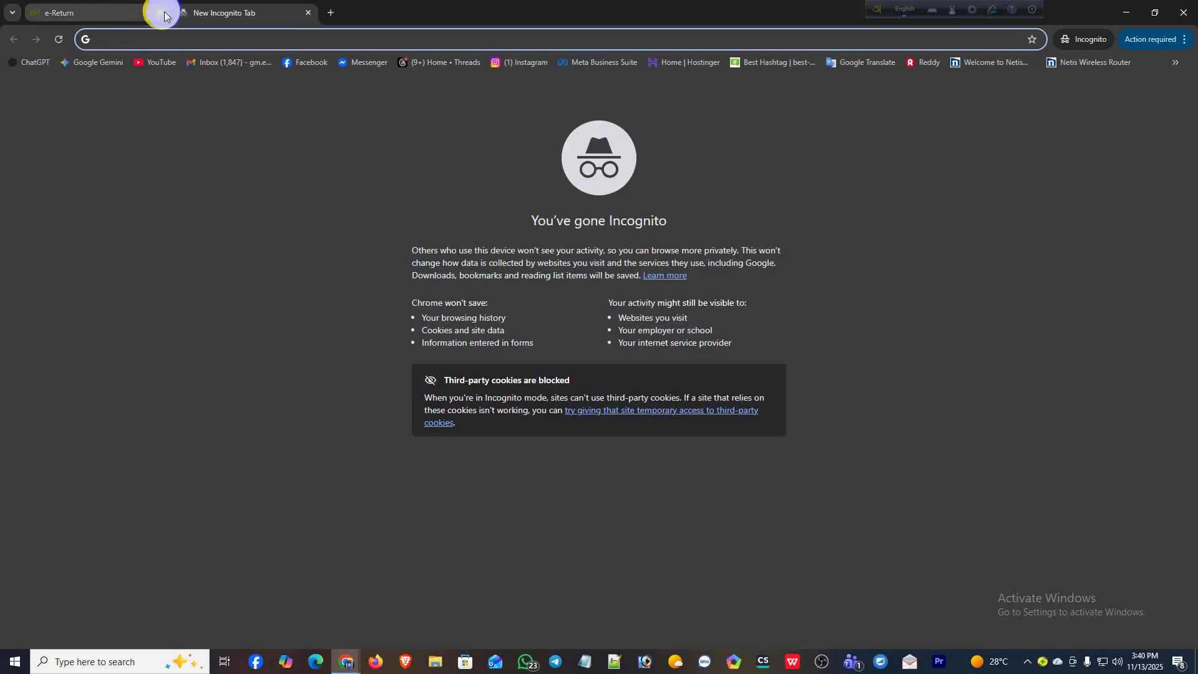
left_click(163, 12)
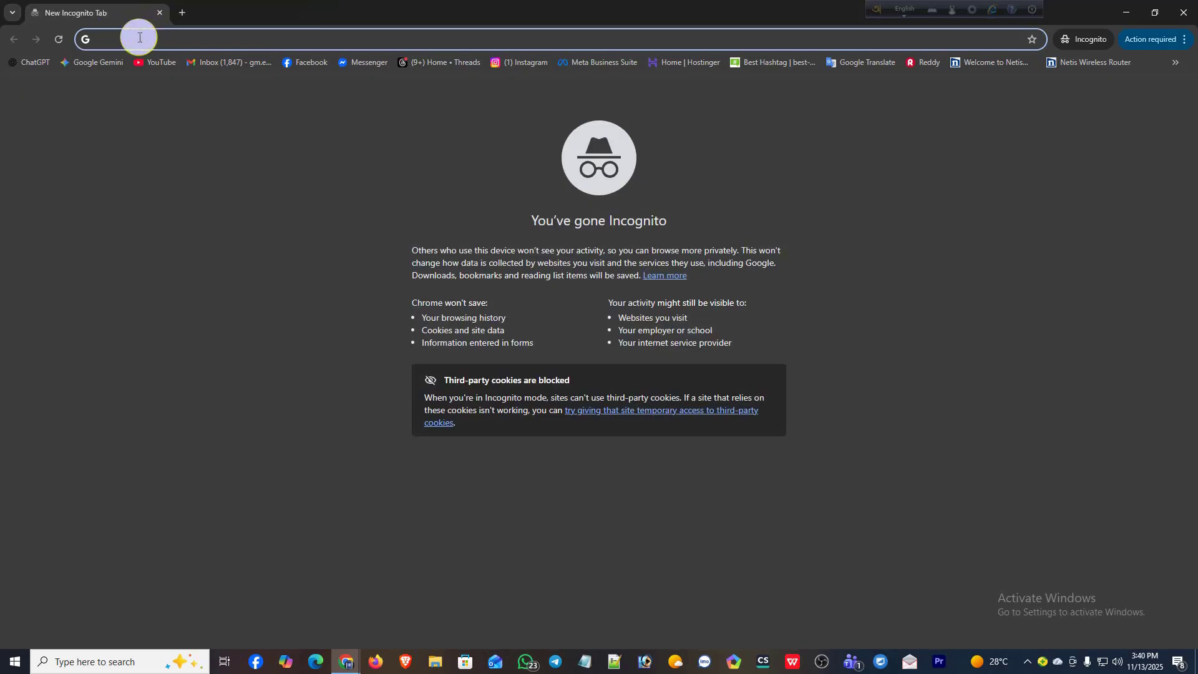
type("er")
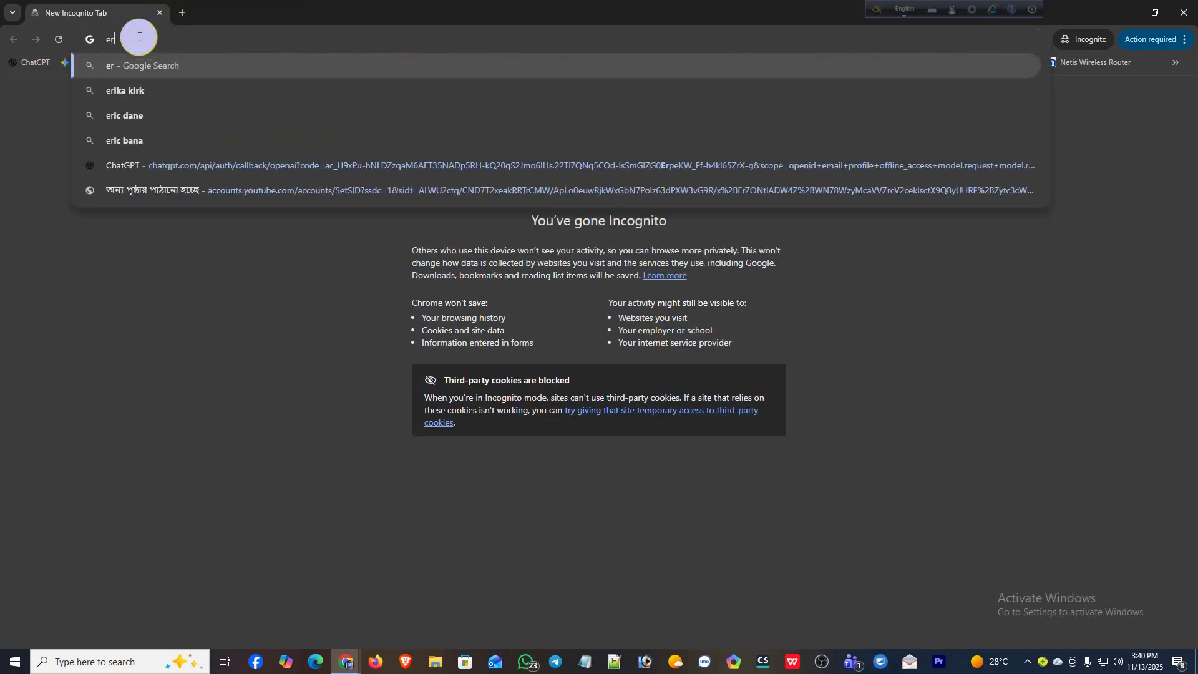
type("eturn")
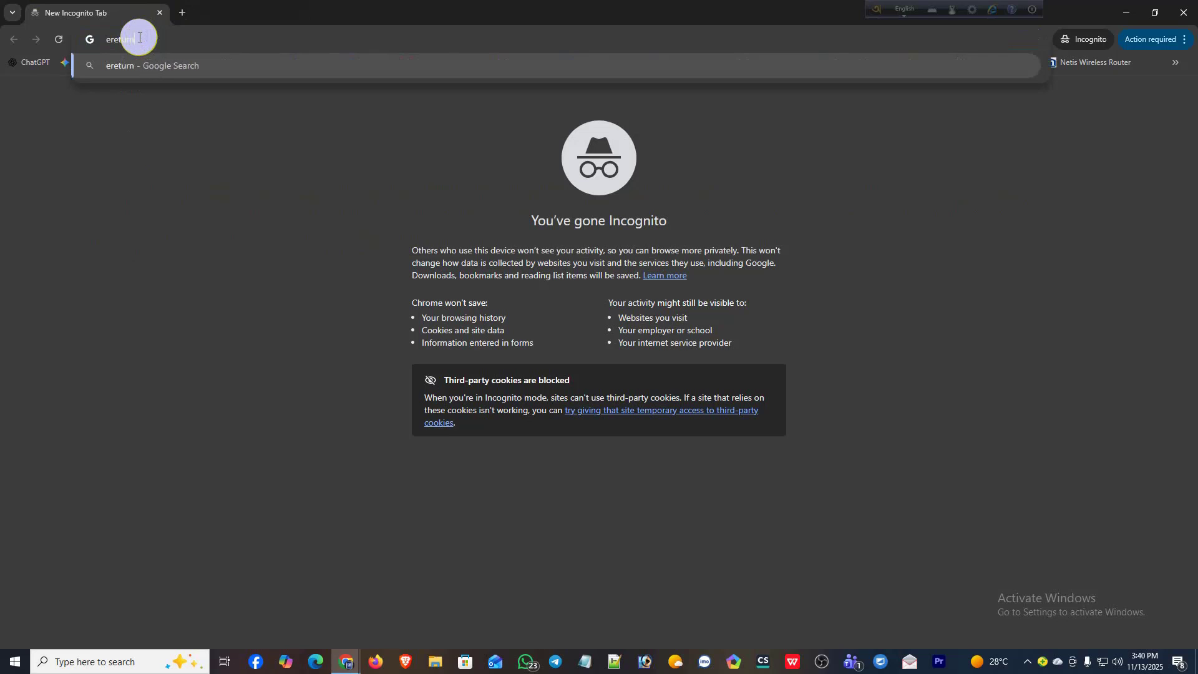
key("Return")
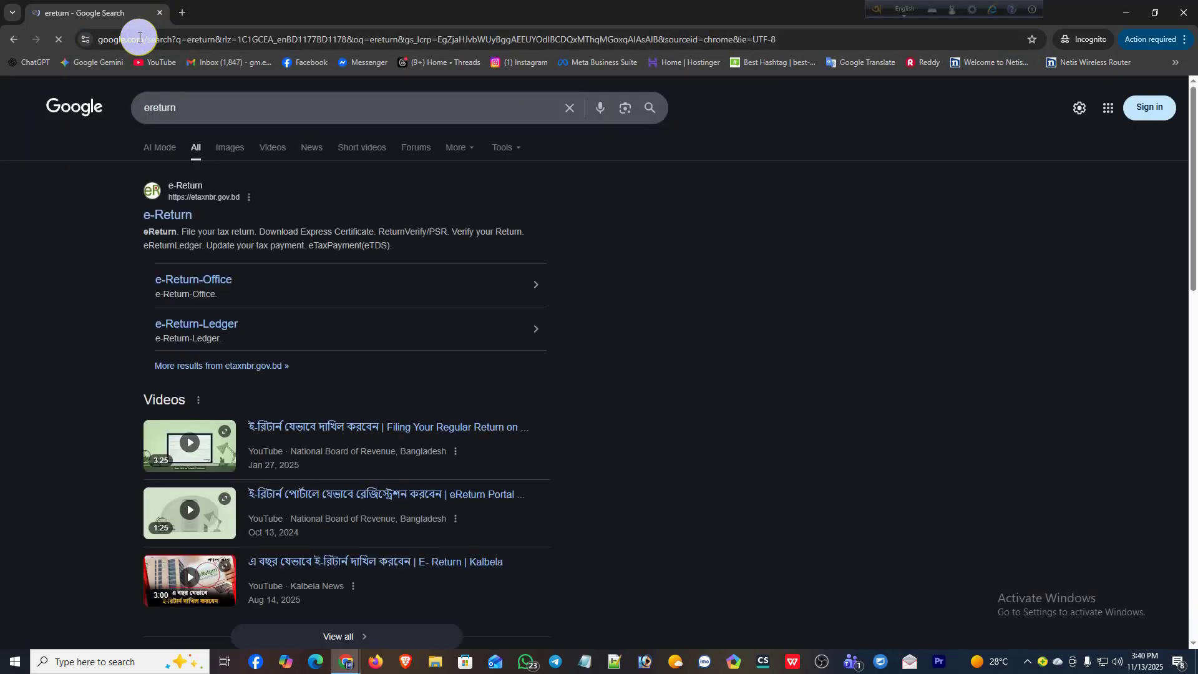
left_click(167, 216)
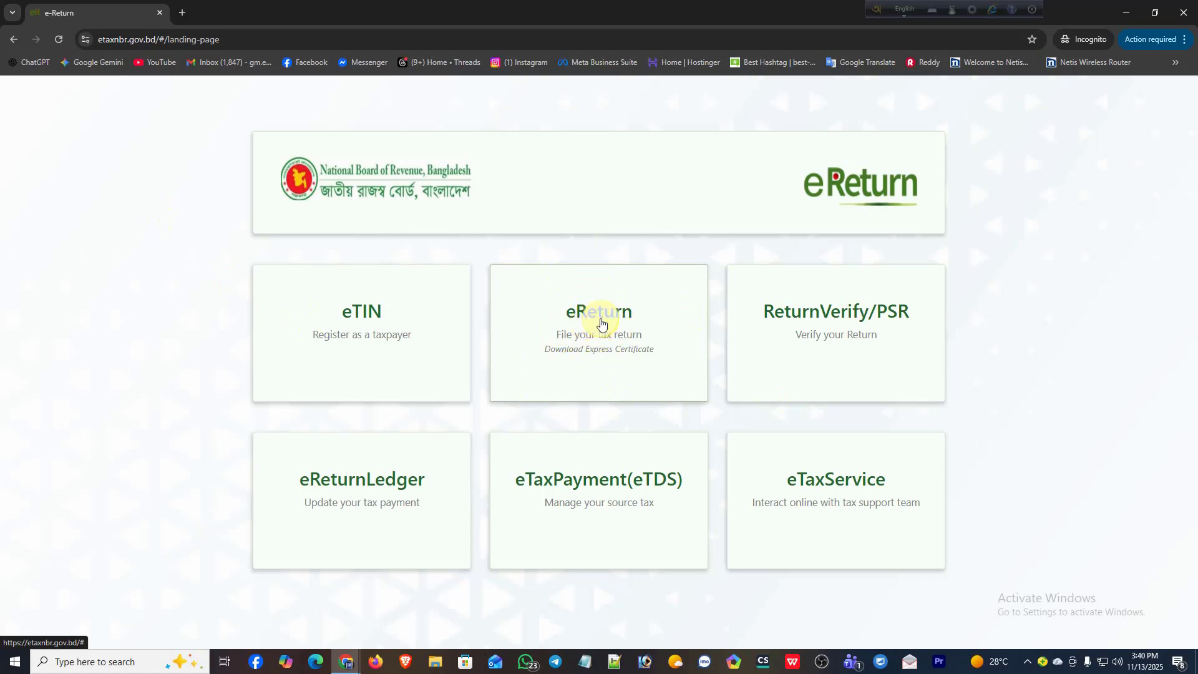
Choose the eReturn service and answer 'I am not yet registered' to reach Sign Up.
left_click(606, 324)
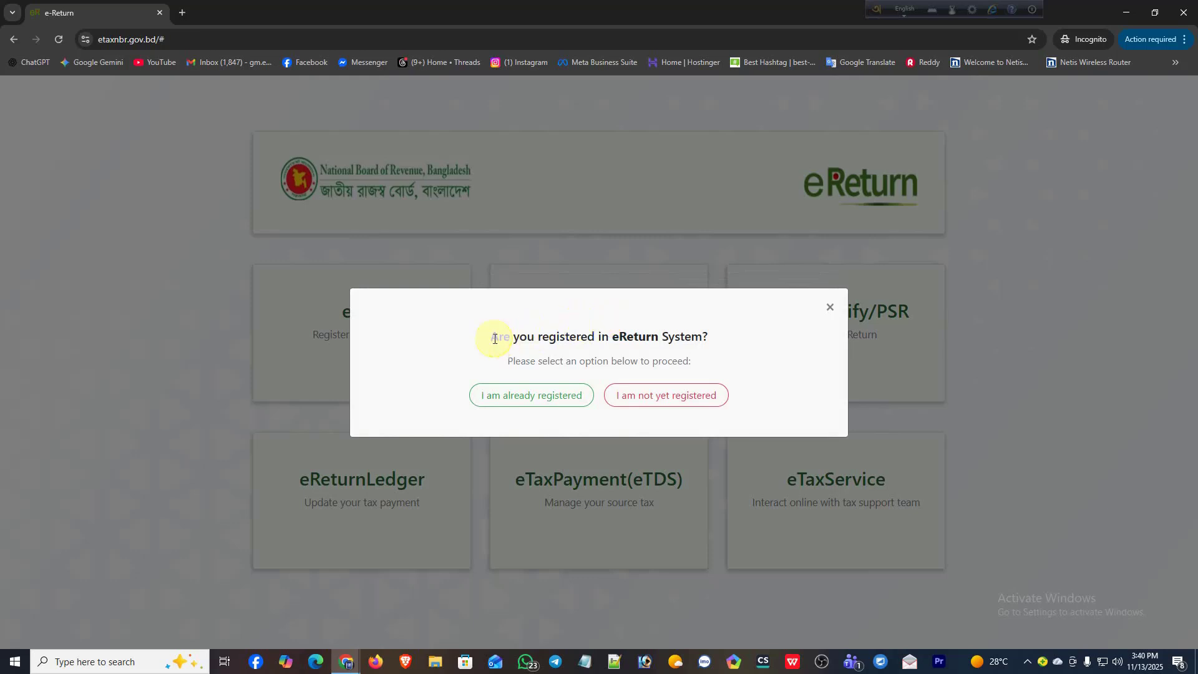
left_click_drag(495, 337, 719, 340)
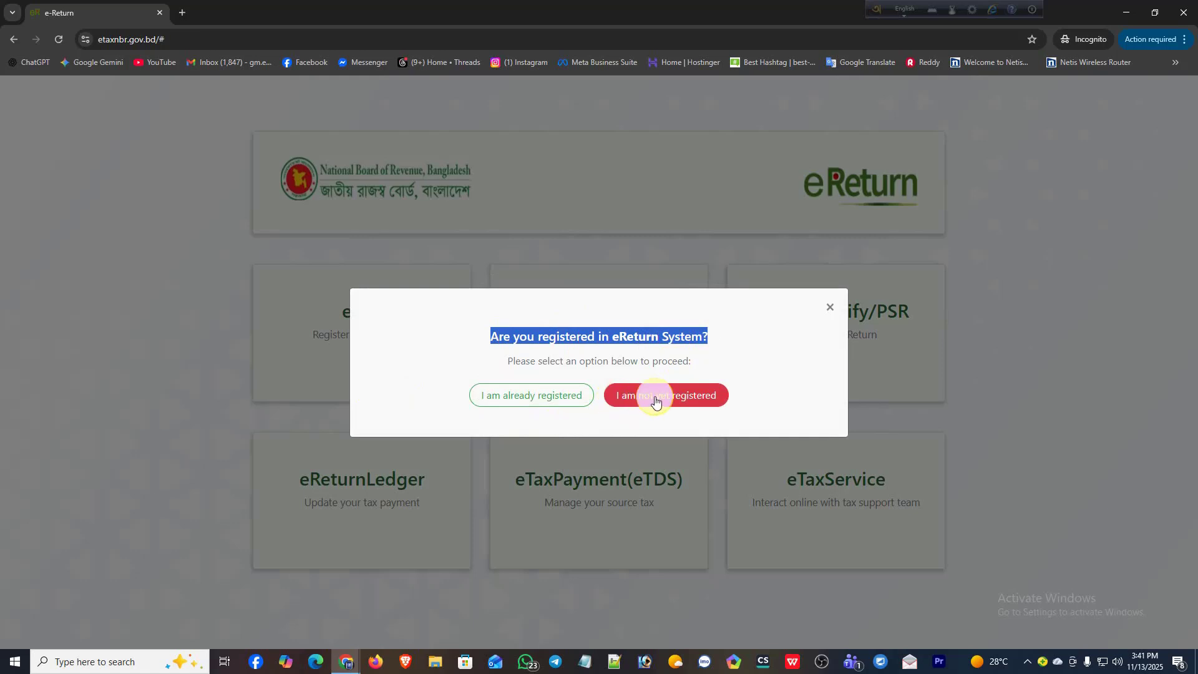
left_click(655, 401)
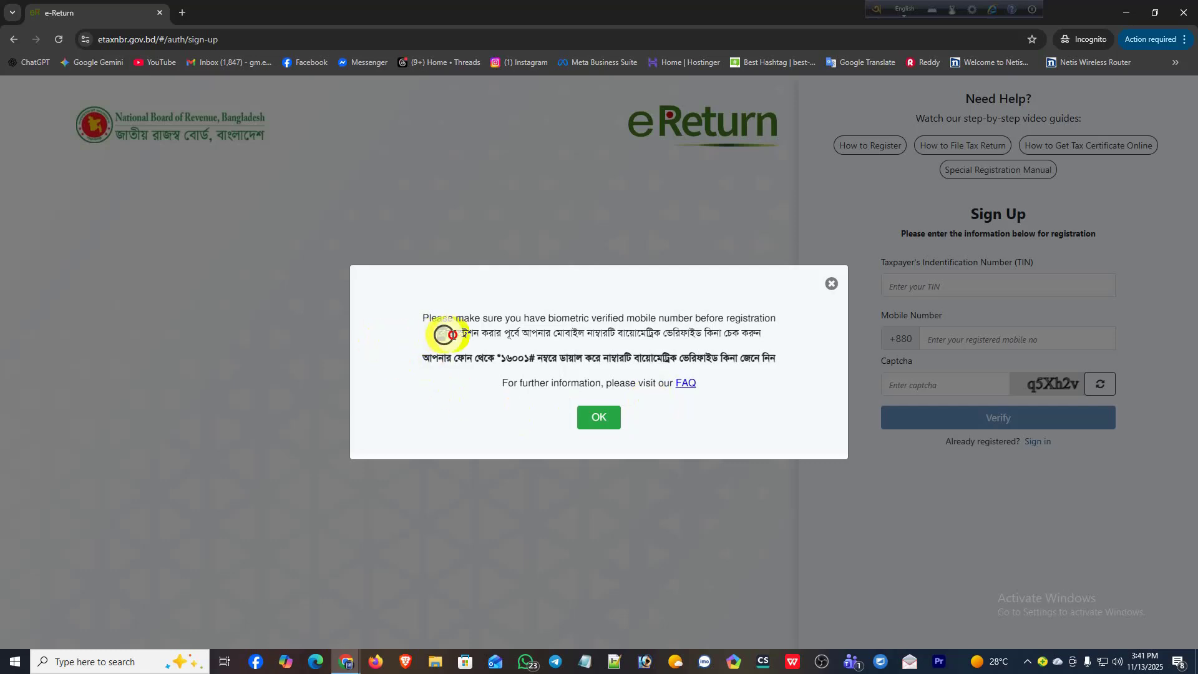
Acknowledge the biometric-verified mobile number notice with OK.
left_click_drag(444, 335, 797, 348)
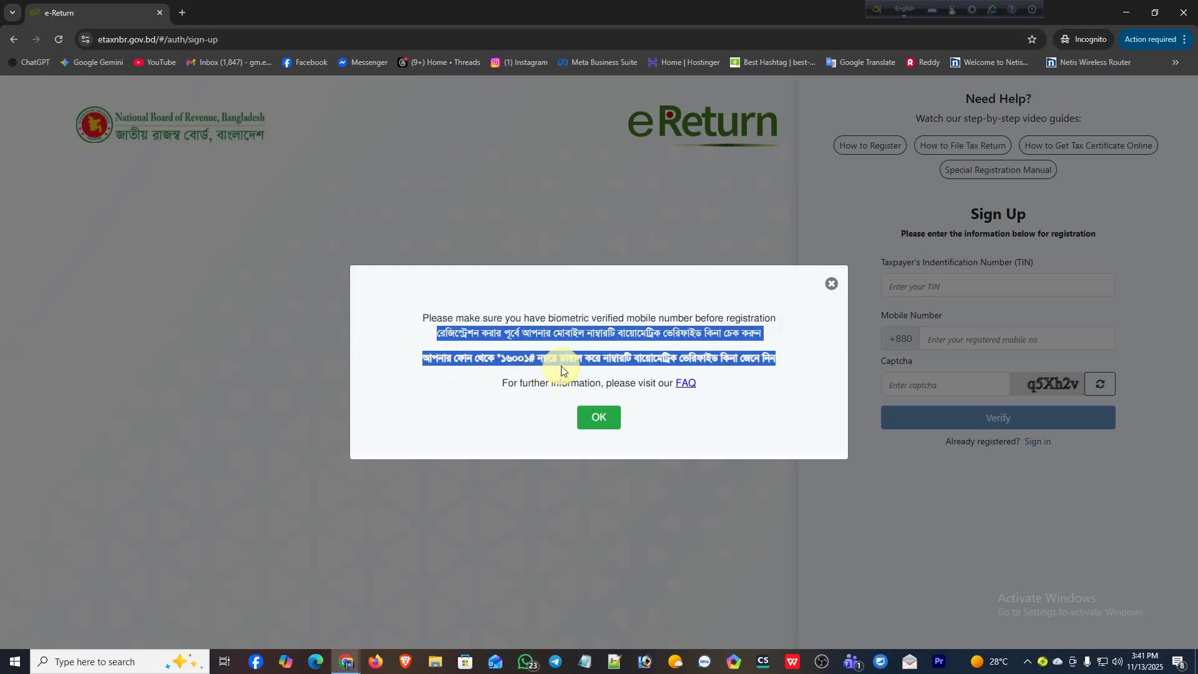
left_click(604, 421)
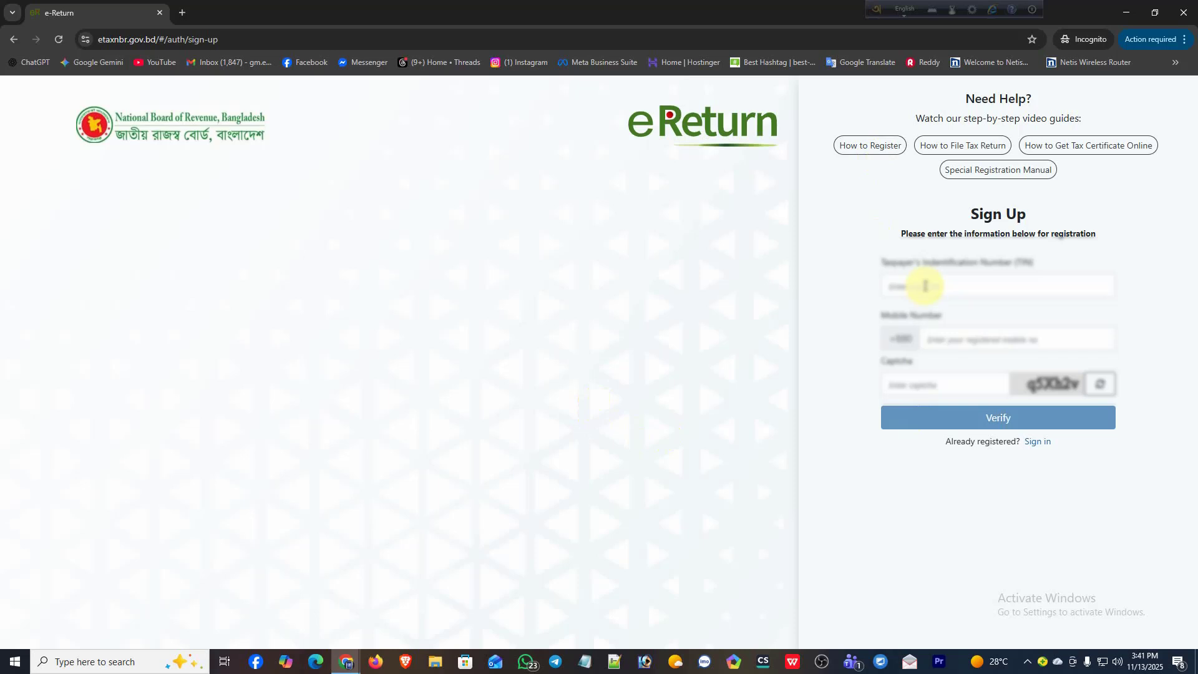
Fill in the TIN, the registered mobile number and the captcha code, then verify them.
left_click(910, 287)
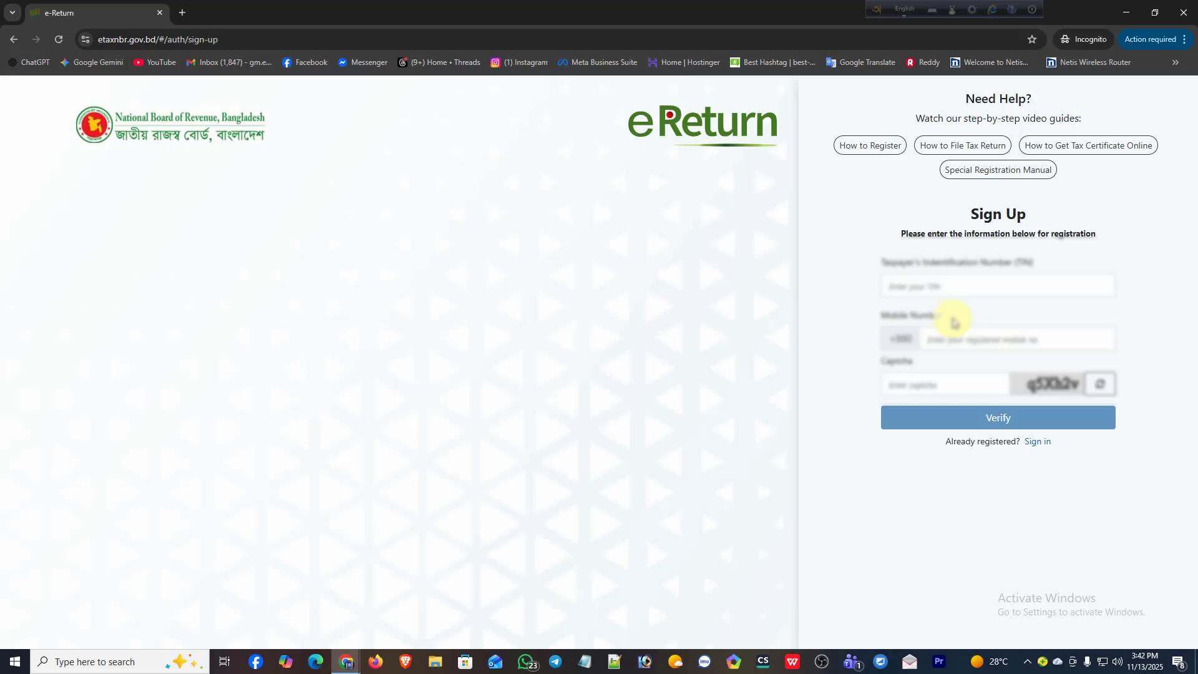
left_click(968, 340)
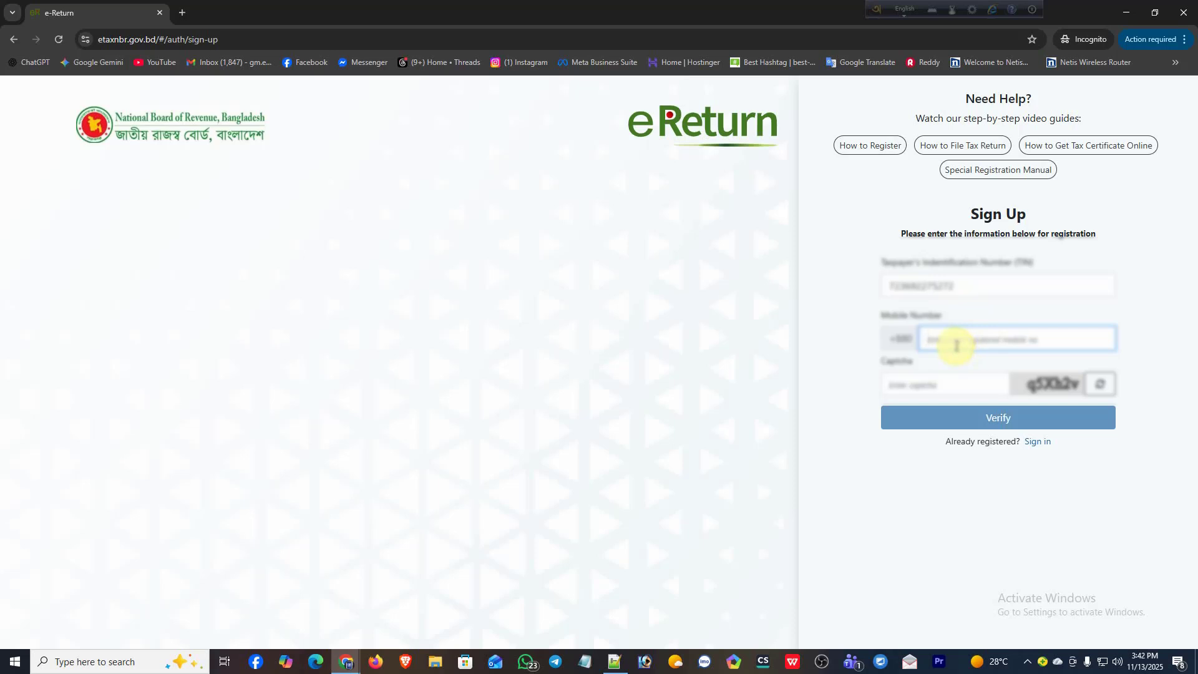
type("01202")
left_click(913, 389)
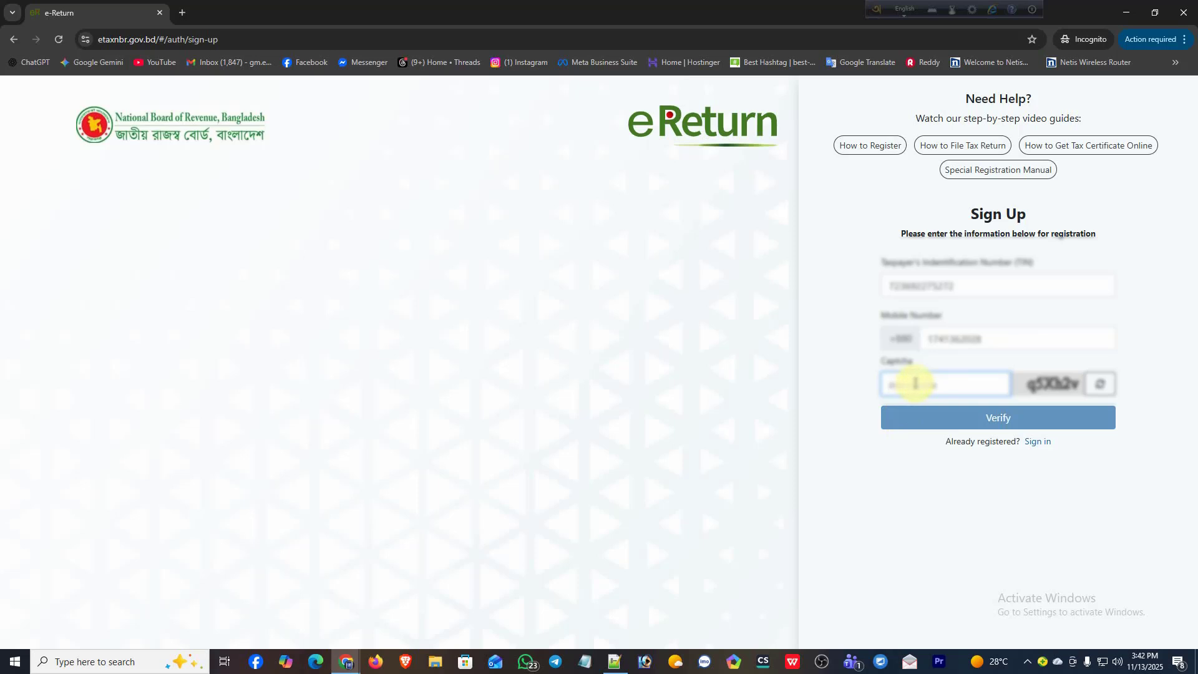
type("q")
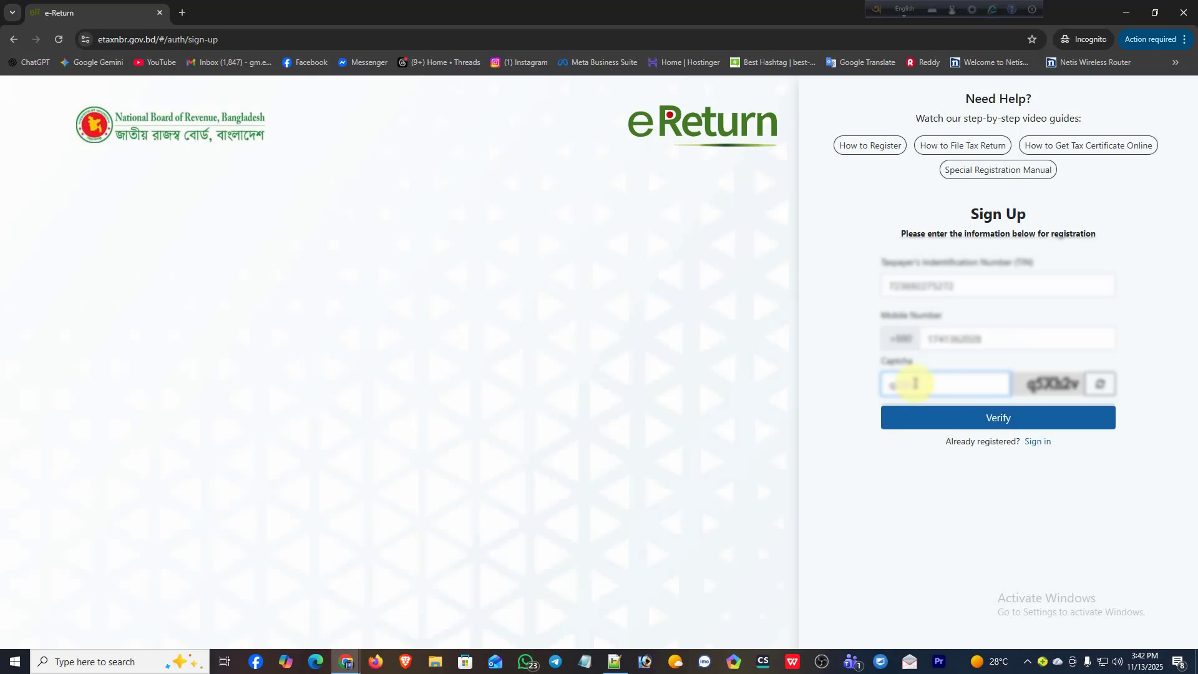
type("Xb2v")
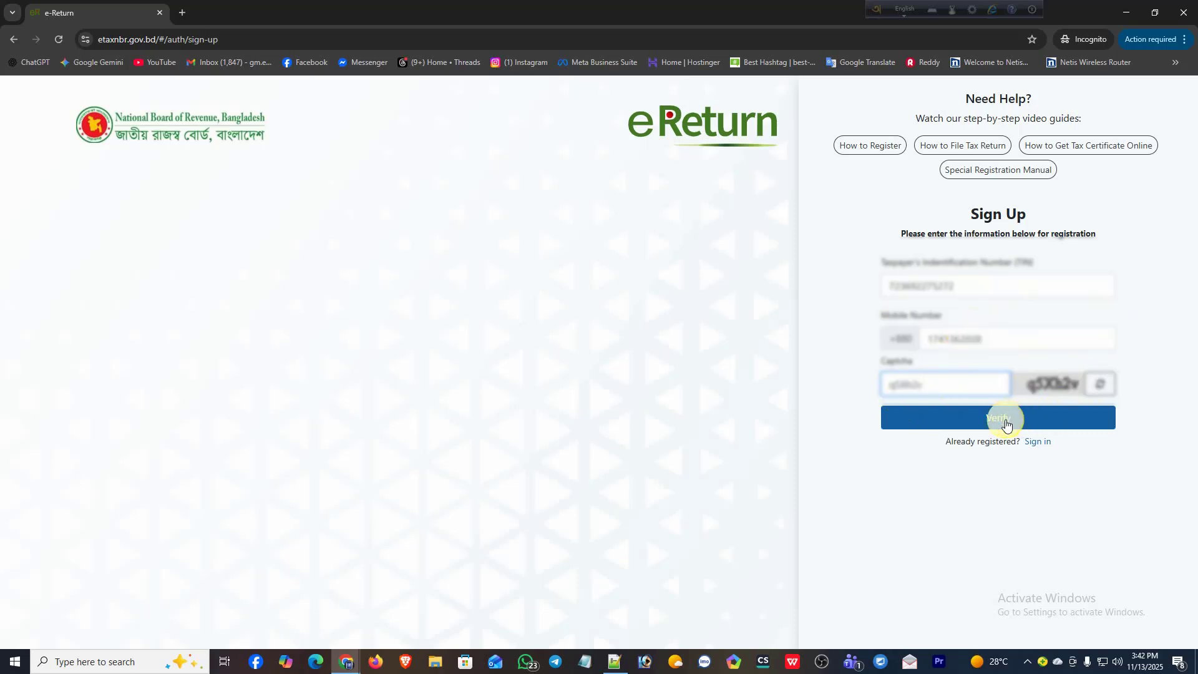
left_click(1005, 419)
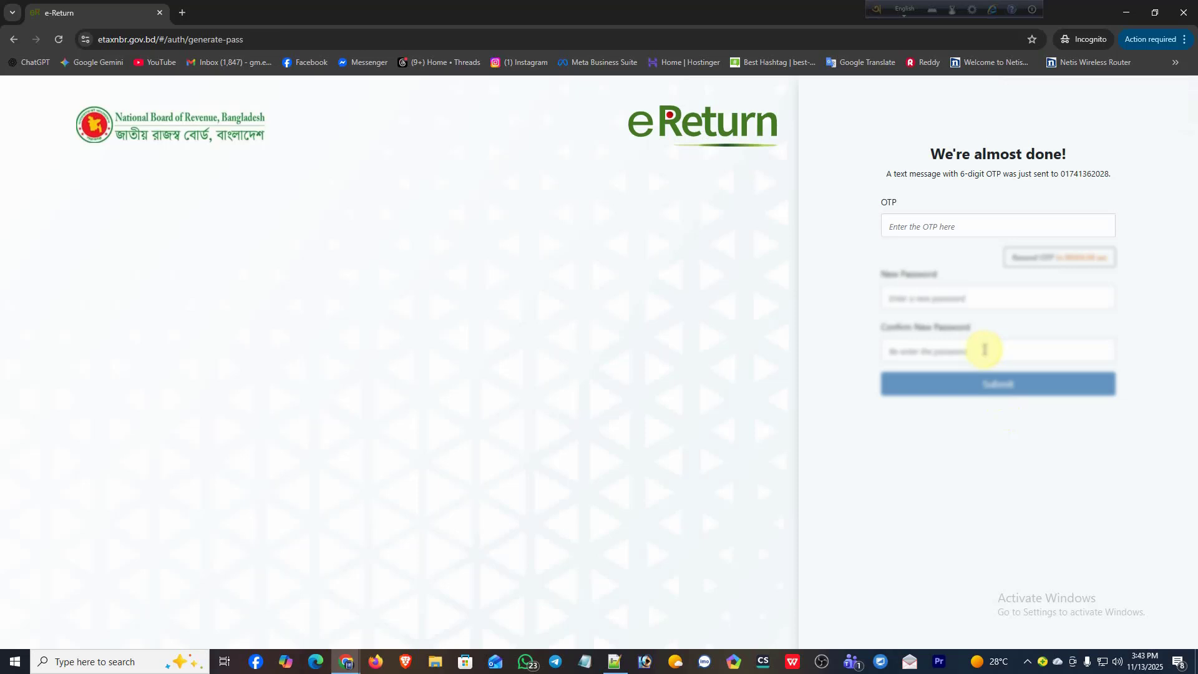
Enter the received OTP, choose a new password, confirm it, and submit the registration.
left_click(926, 228)
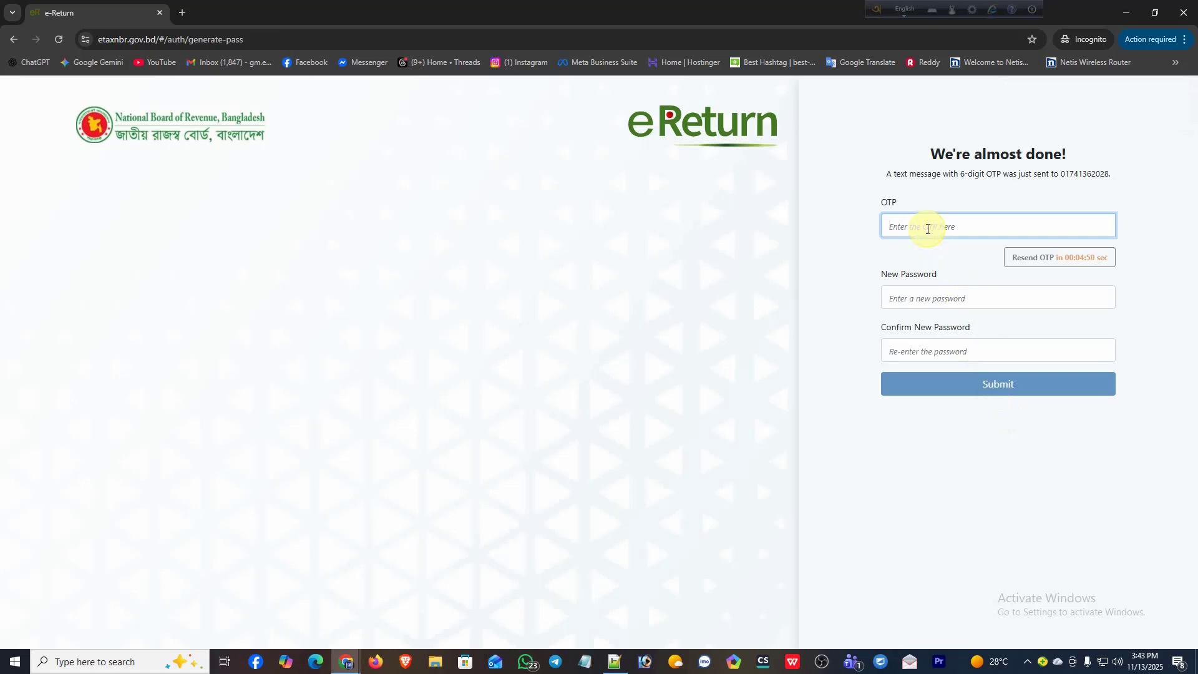
left_click(908, 298)
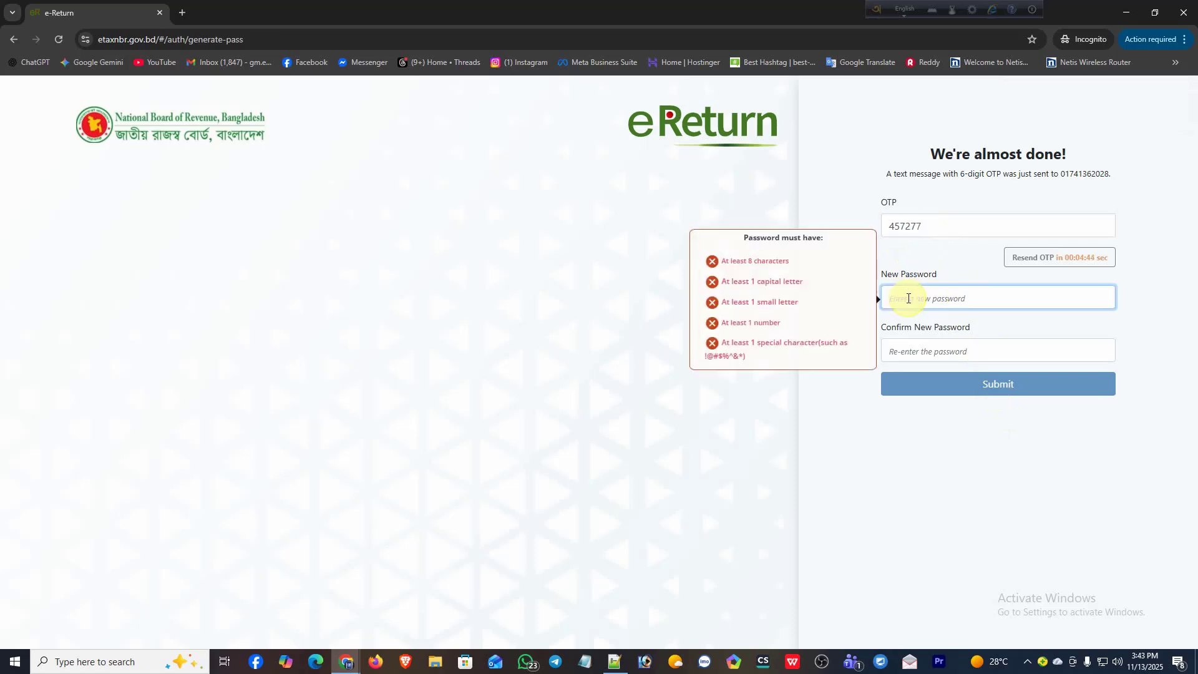
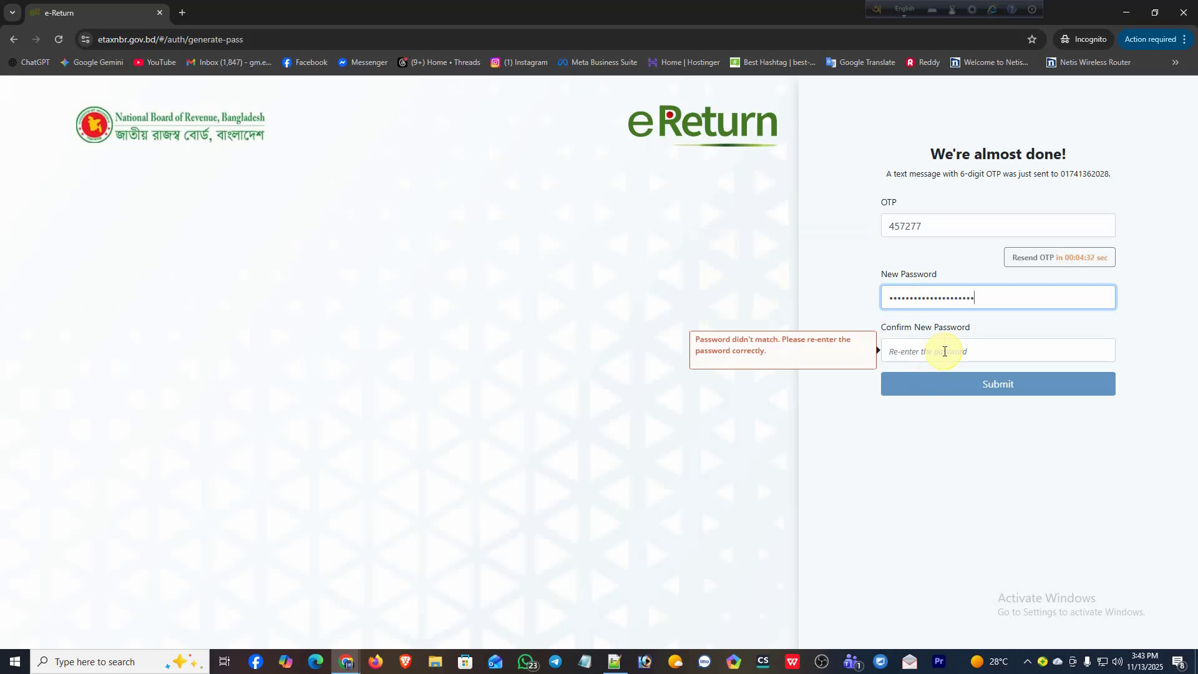
left_click(945, 351)
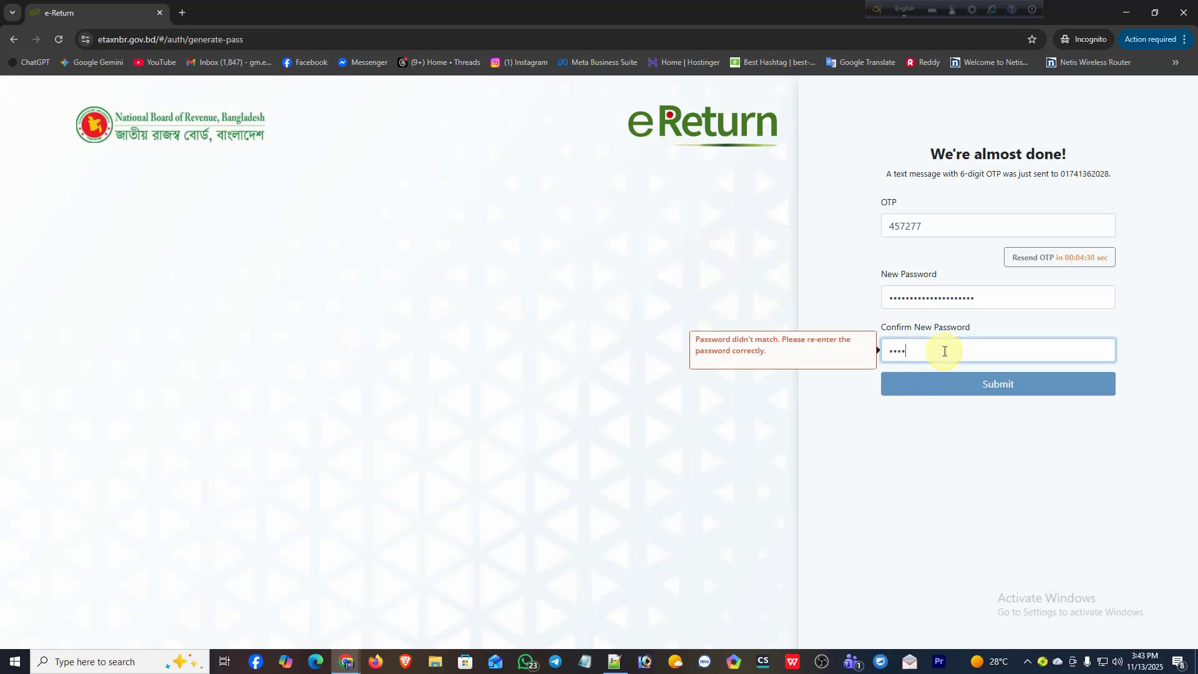
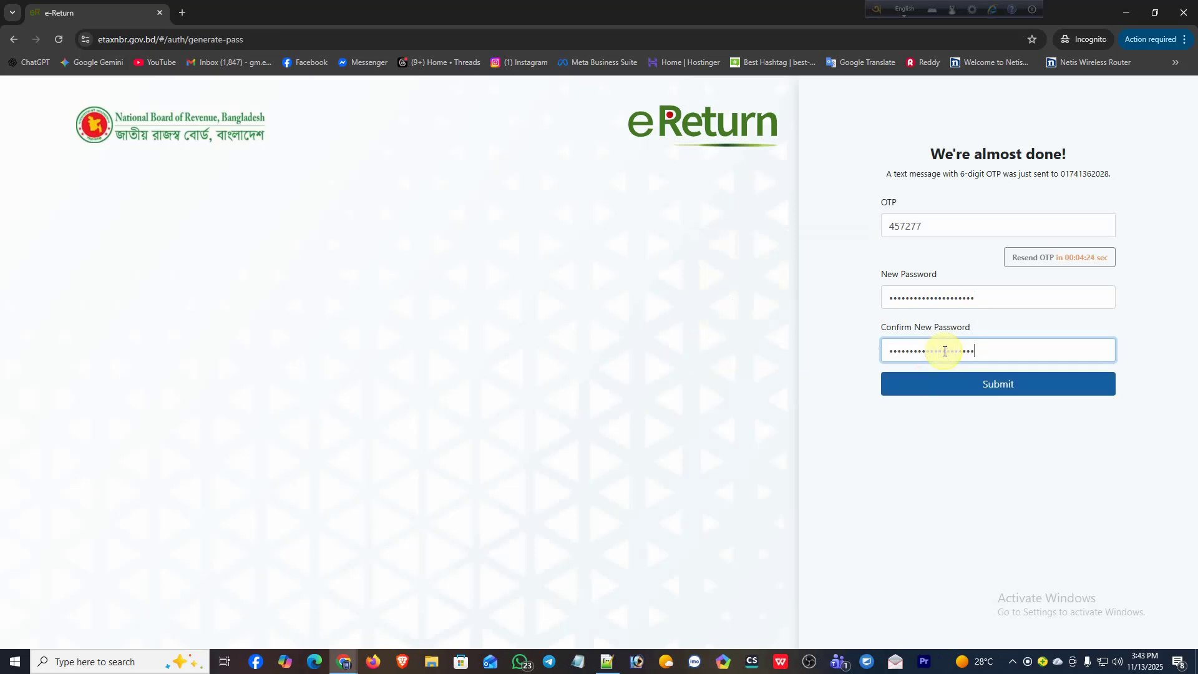
left_click(950, 389)
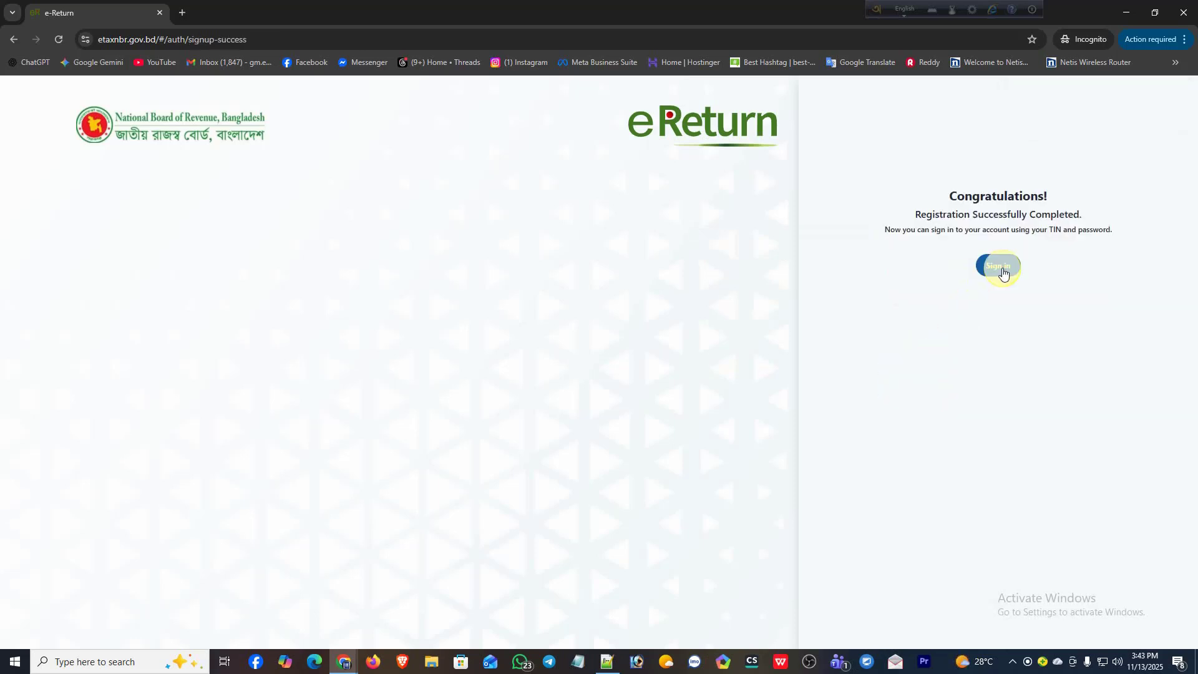
Sign in with the pasted TIN, the account password and a corrected captcha code.
left_click(1000, 269)
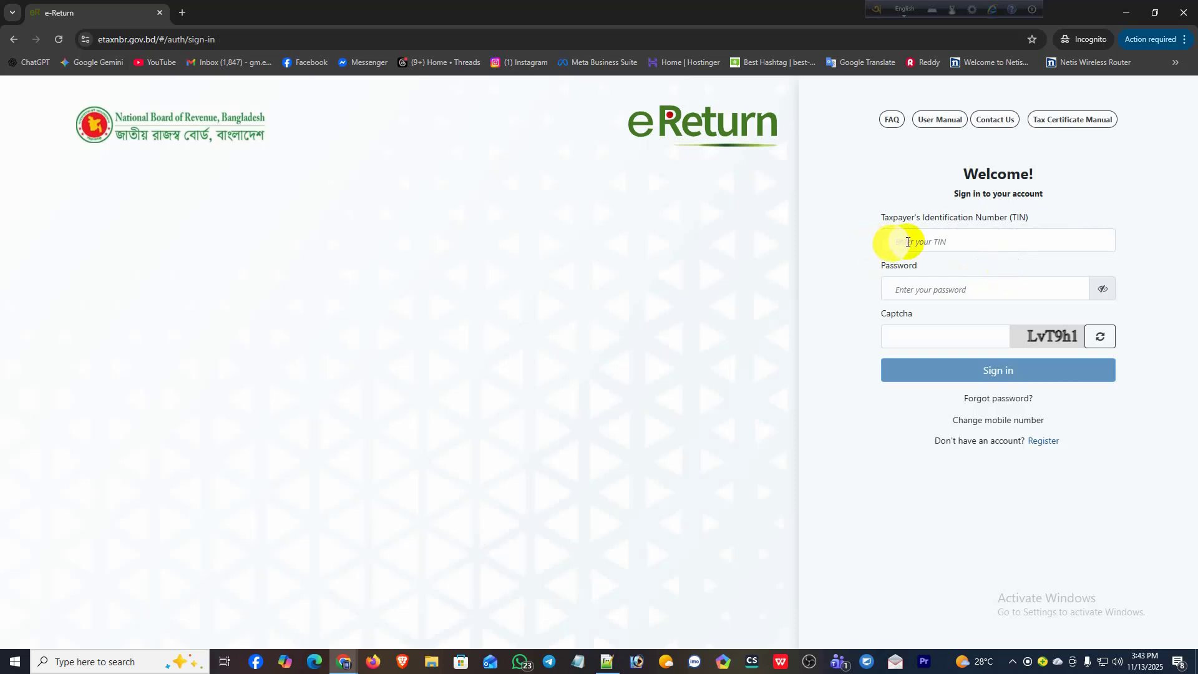
right_click(911, 241)
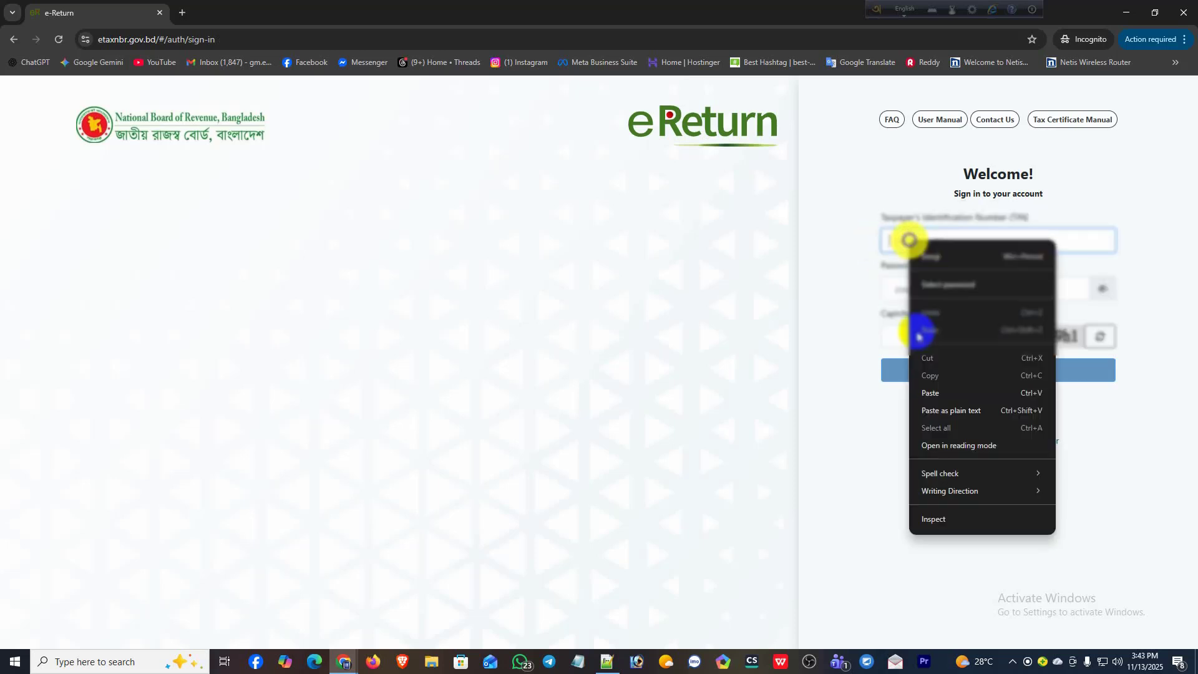
left_click(942, 391)
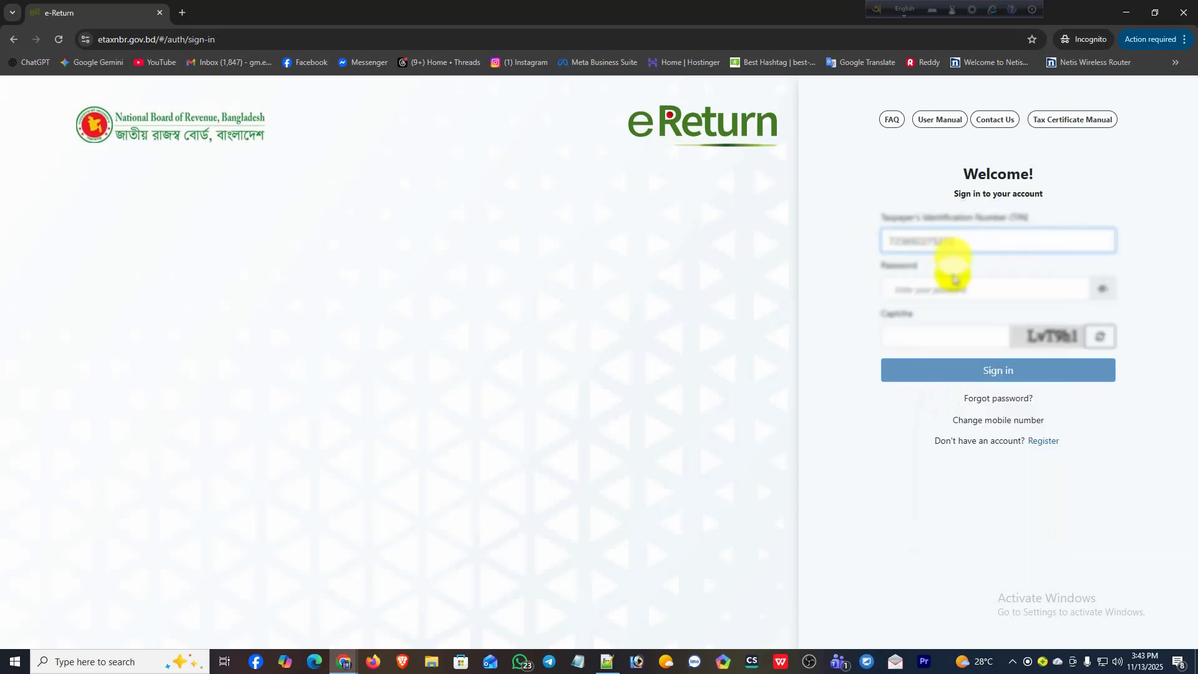
left_click(932, 291)
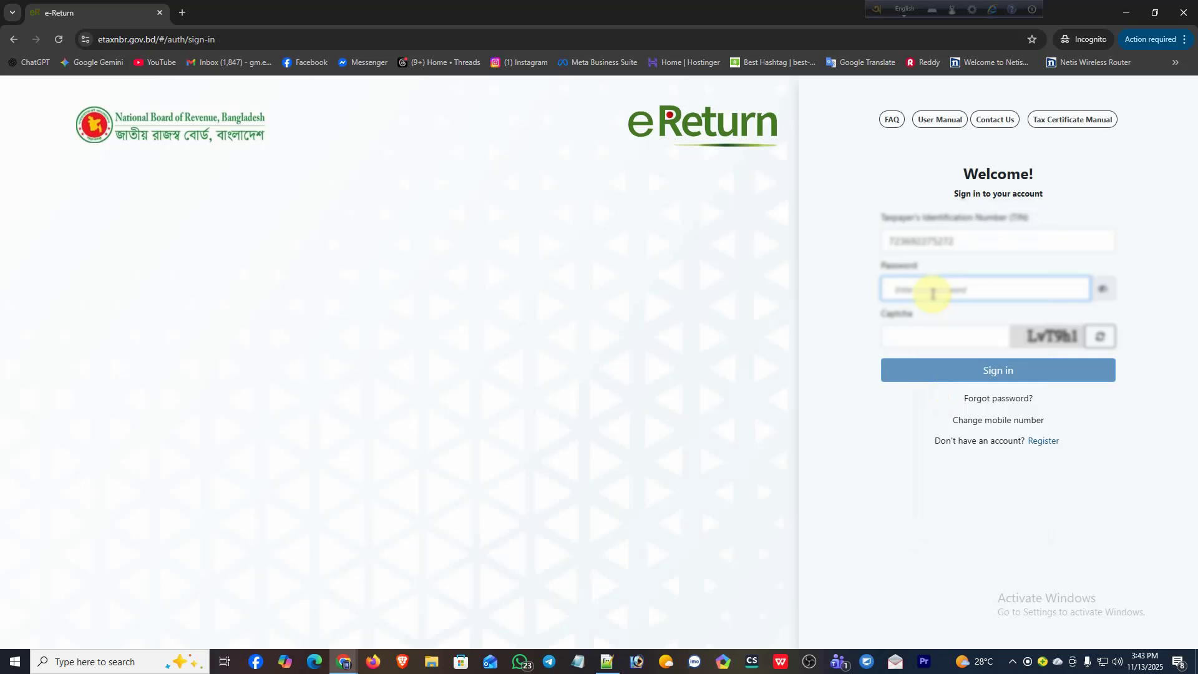
type("•••••••••••••")
left_click(914, 339)
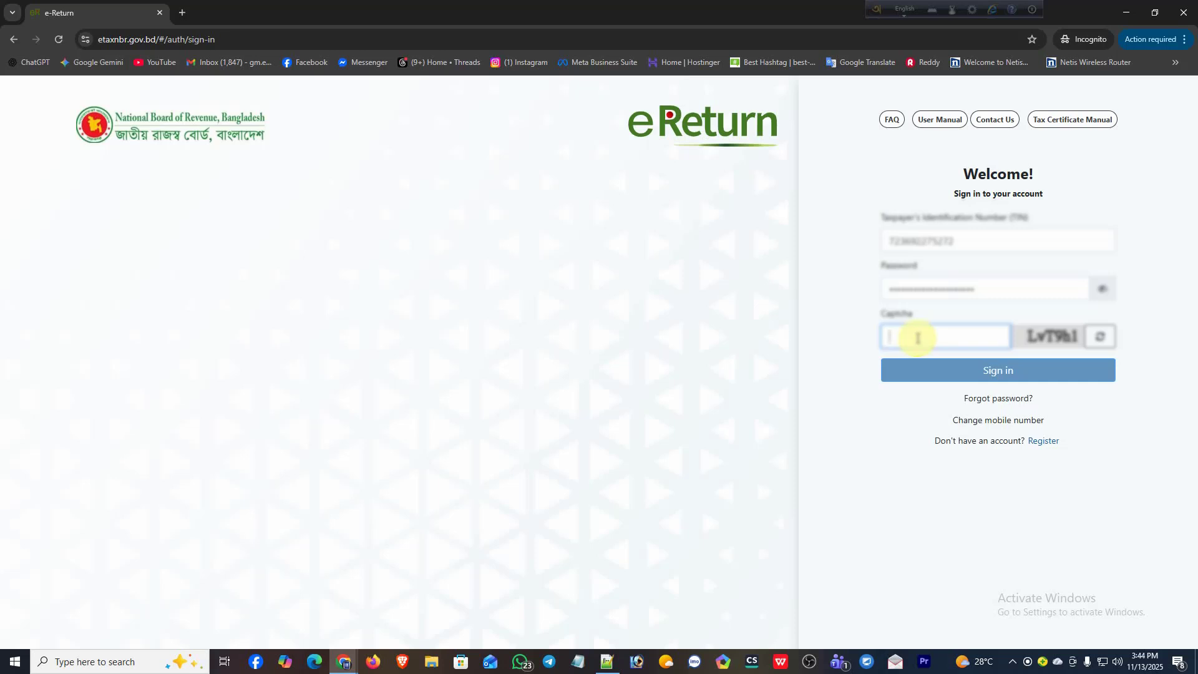
type("Lv")
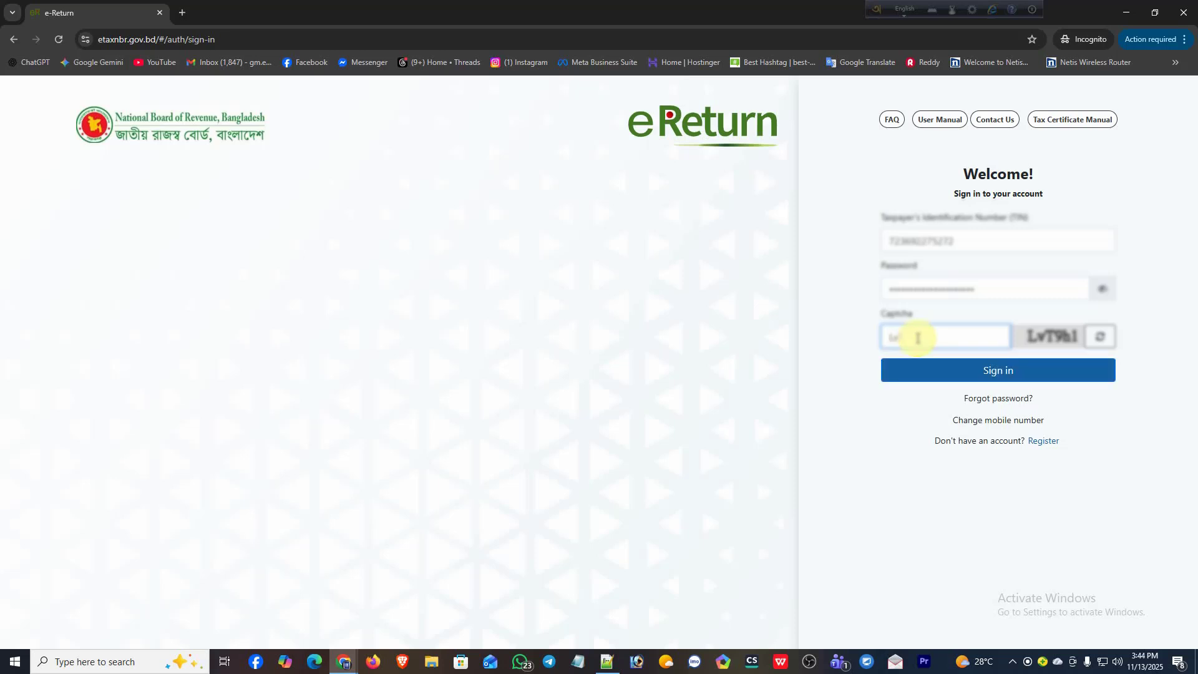
type("T9hl")
key("BackSpace")
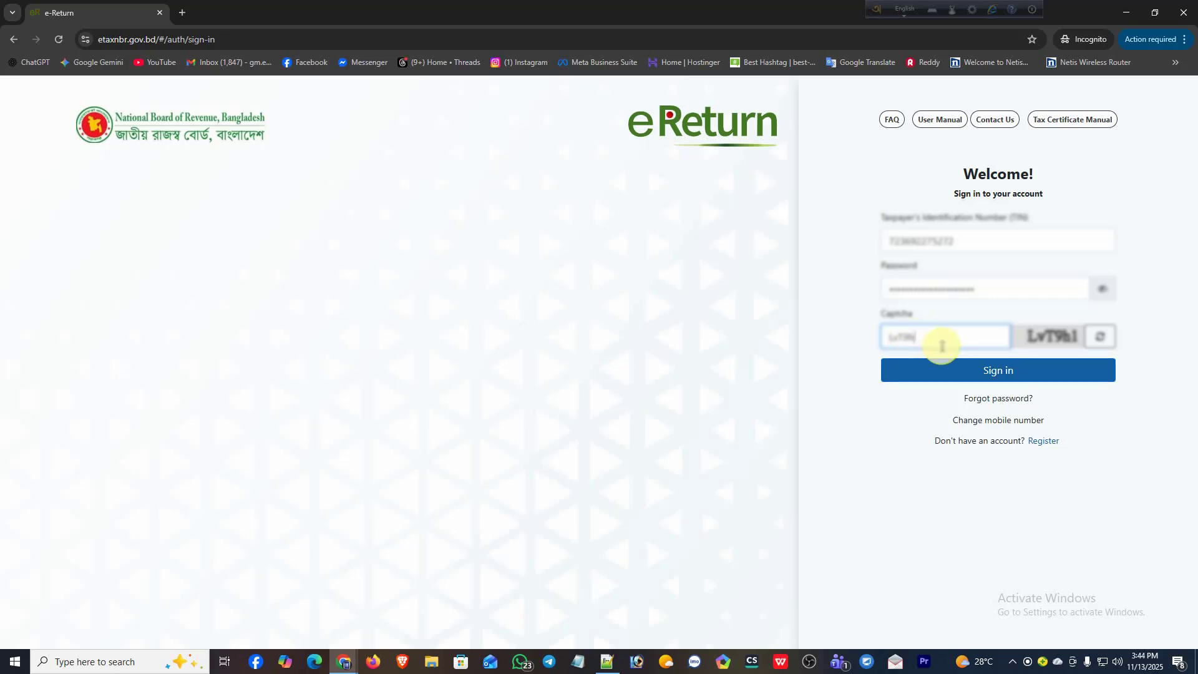
type("1")
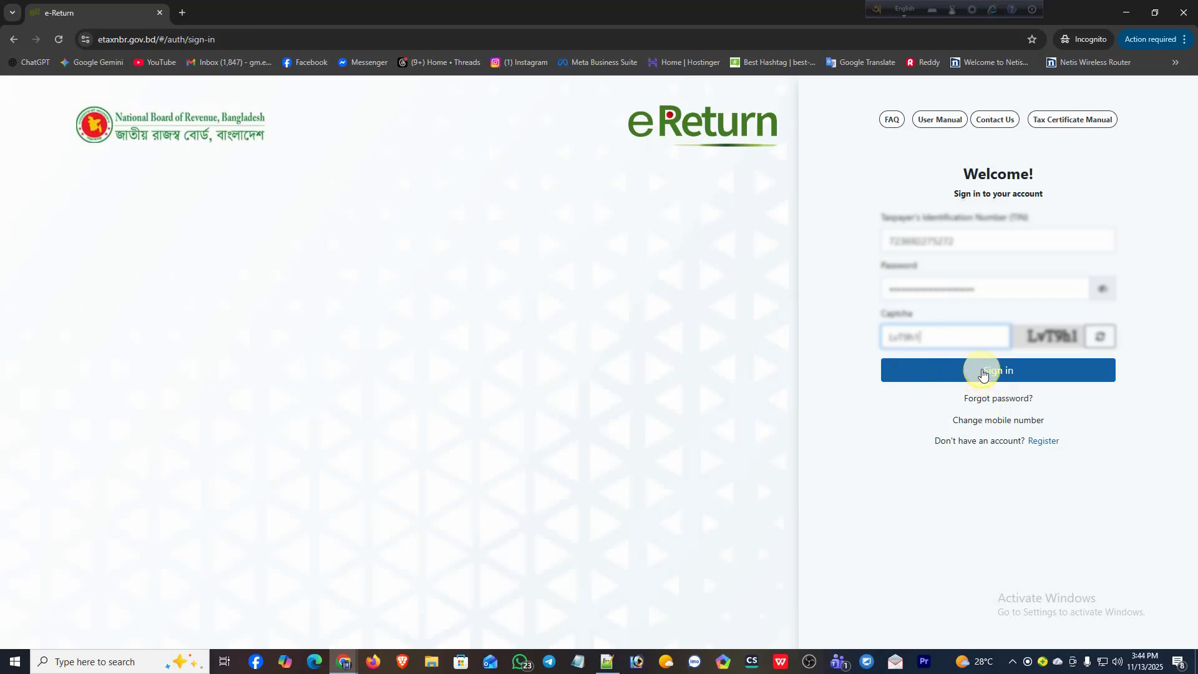
left_click(982, 372)
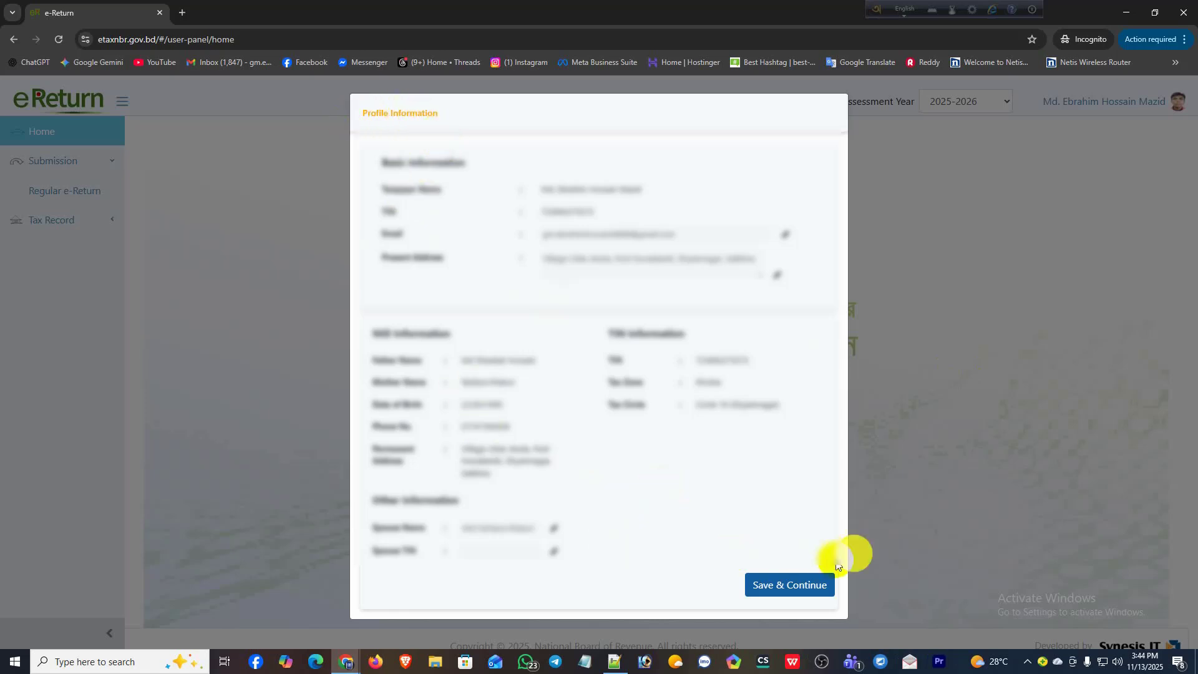
Save & Continue on the Profile Information dialog to open the Home page.
left_click(783, 588)
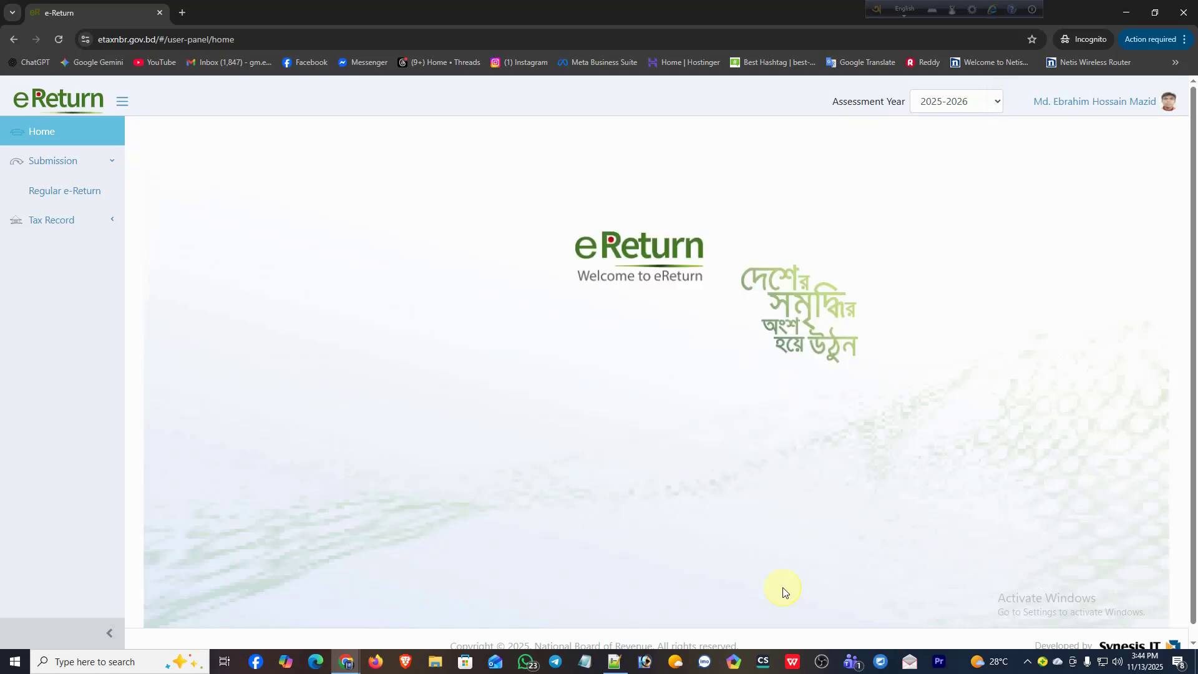
Begin a Regular e-Return with taxable income set to No, confirming the warning, and save.
left_click(91, 196)
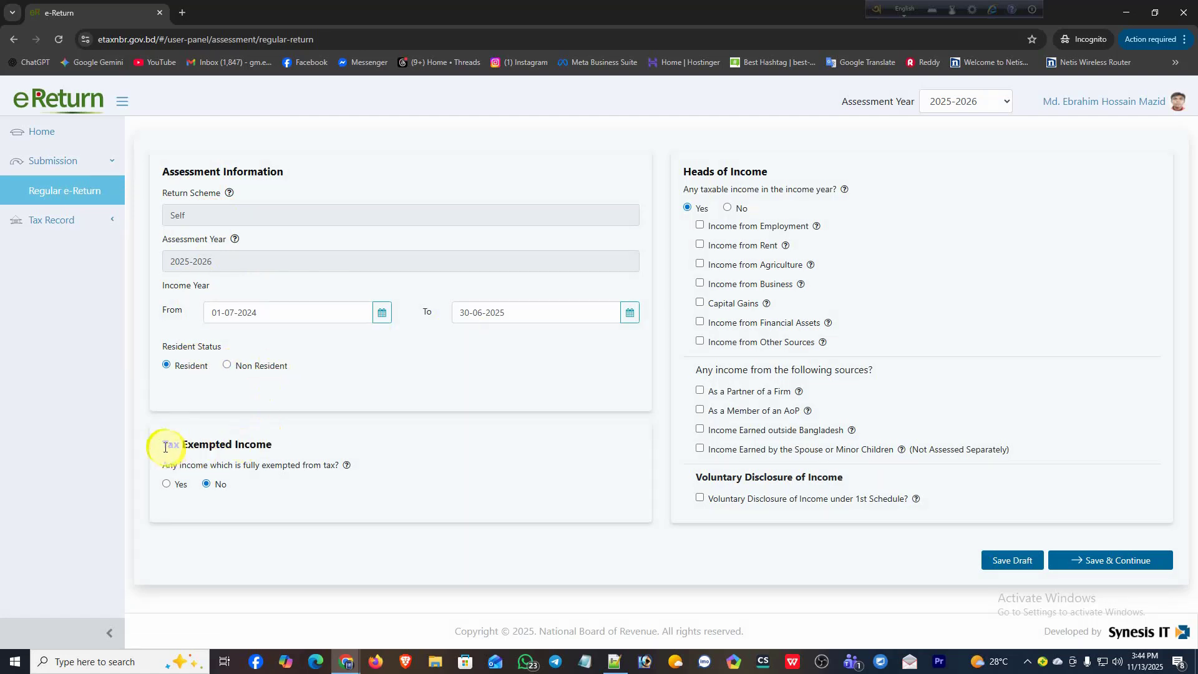
left_click(728, 207)
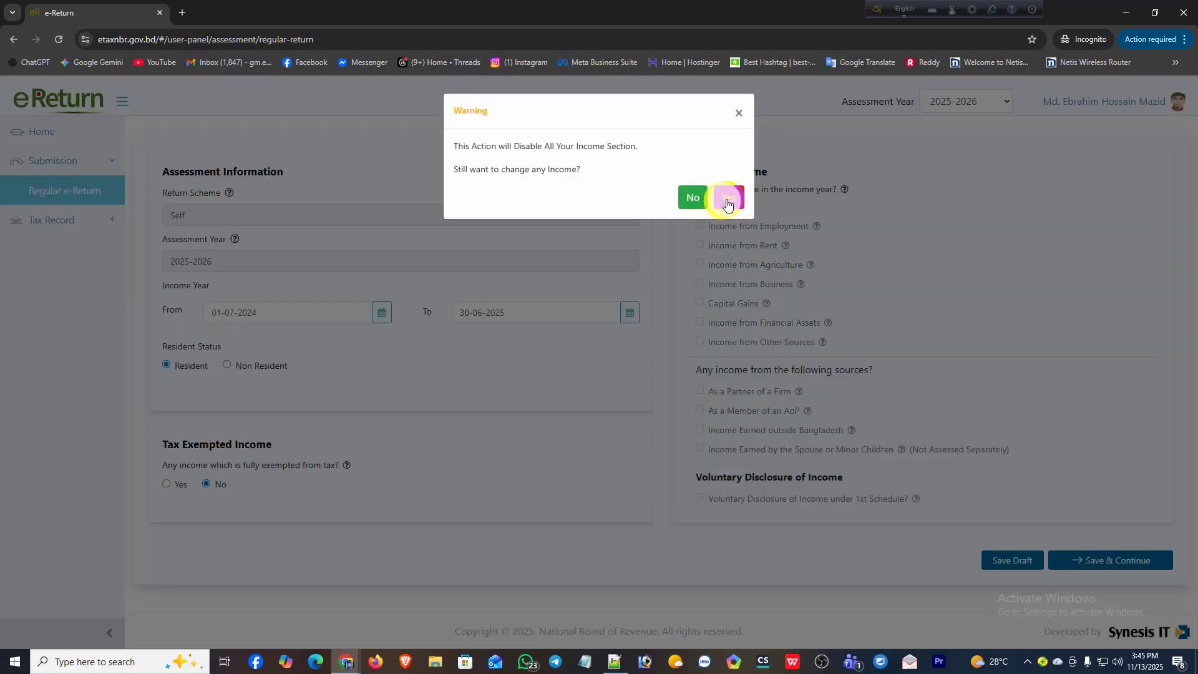
left_click(727, 200)
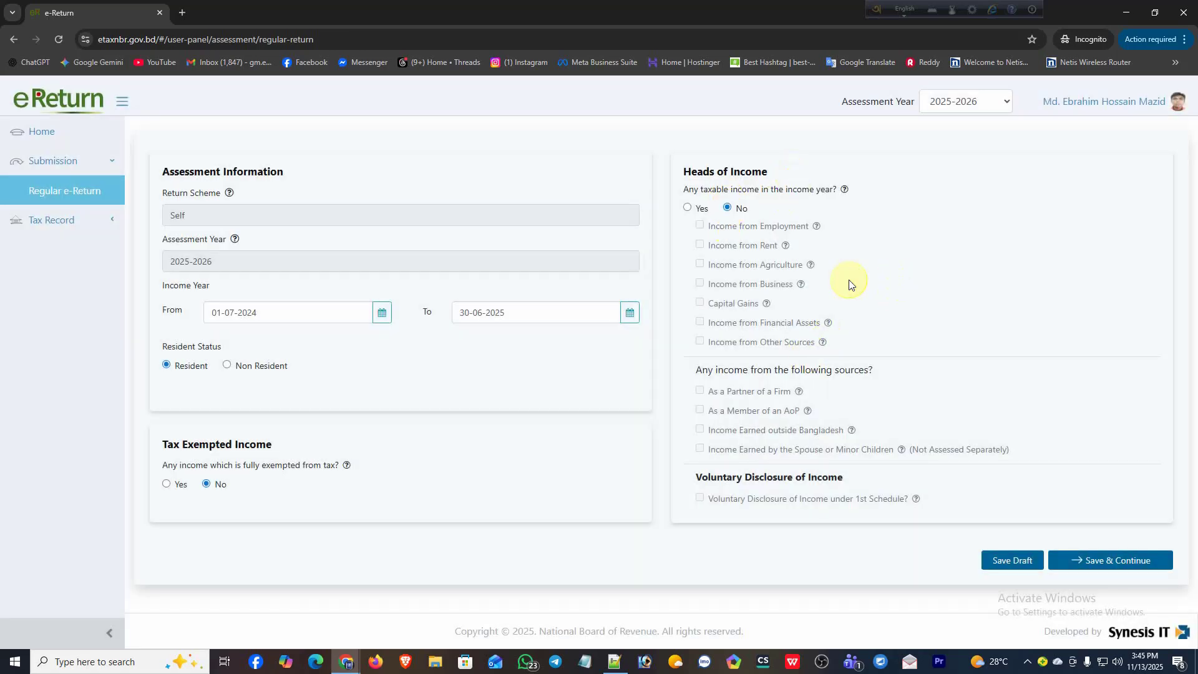
left_click(1118, 561)
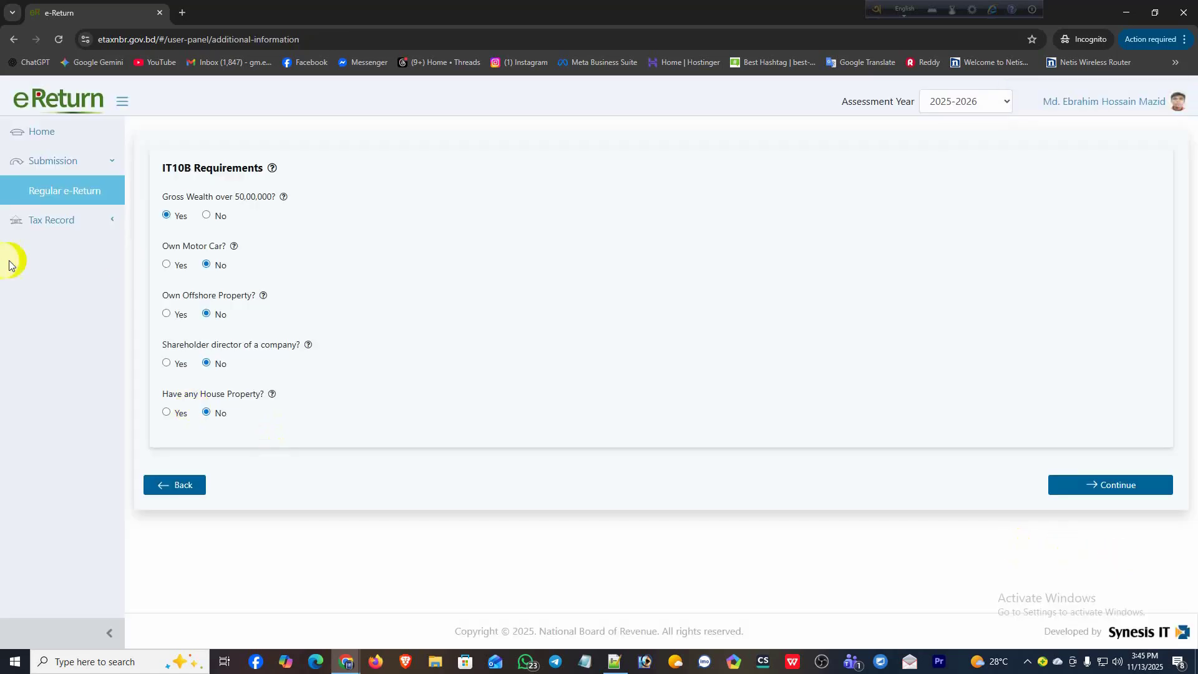
Answer No to Gross Wealth over 50,00,000, keep IT10B submission, and save.
left_click(164, 215)
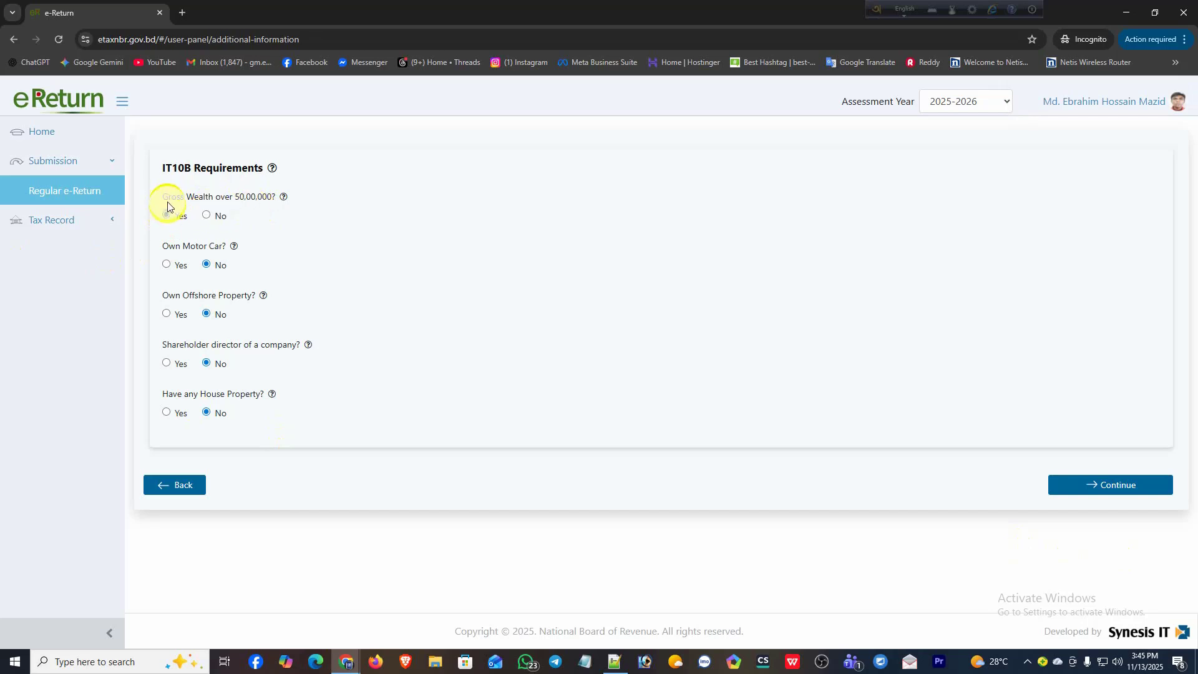
left_click(206, 215)
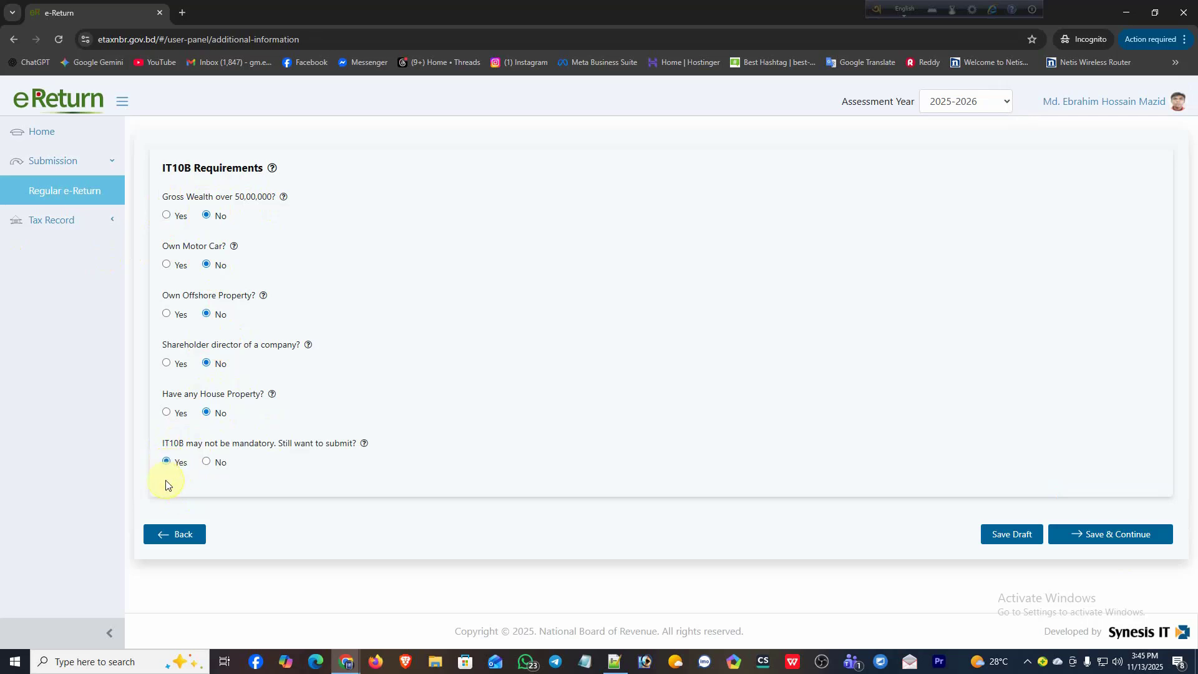
left_click(1102, 537)
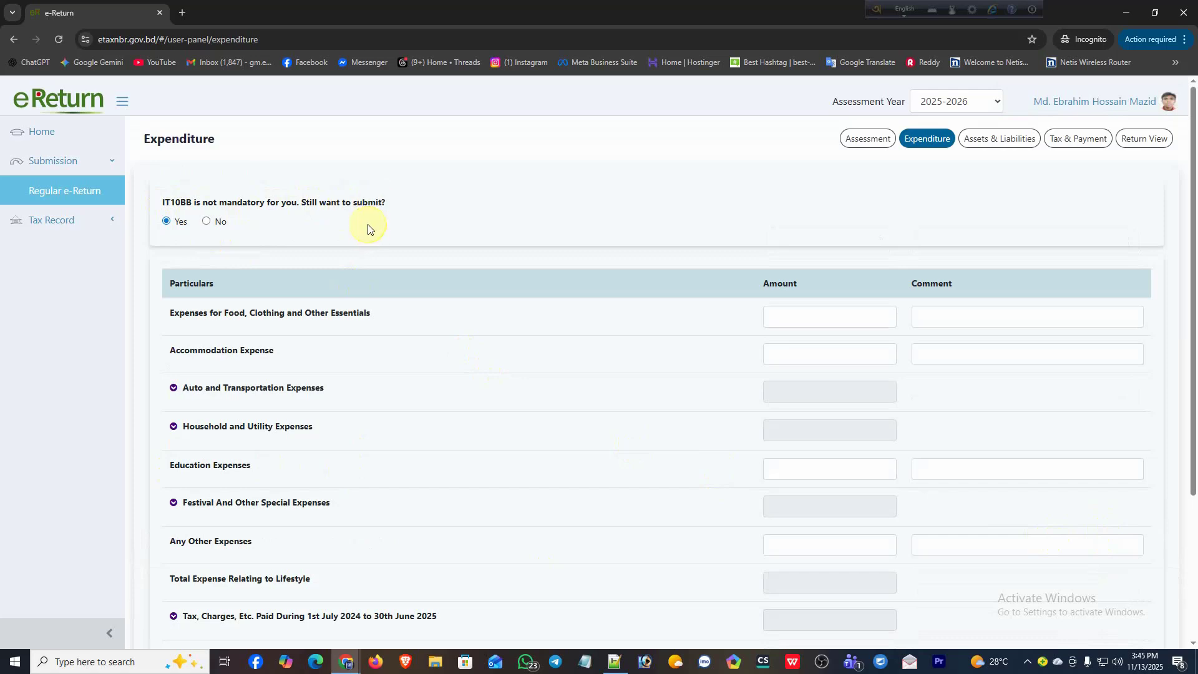
Choose No for IT10BB, enter 20,000 as the total expense amount, and save.
scroll(282, 247, "down", 1)
scroll(282, 247, "down", 3)
scroll(281, 238, "up", 4)
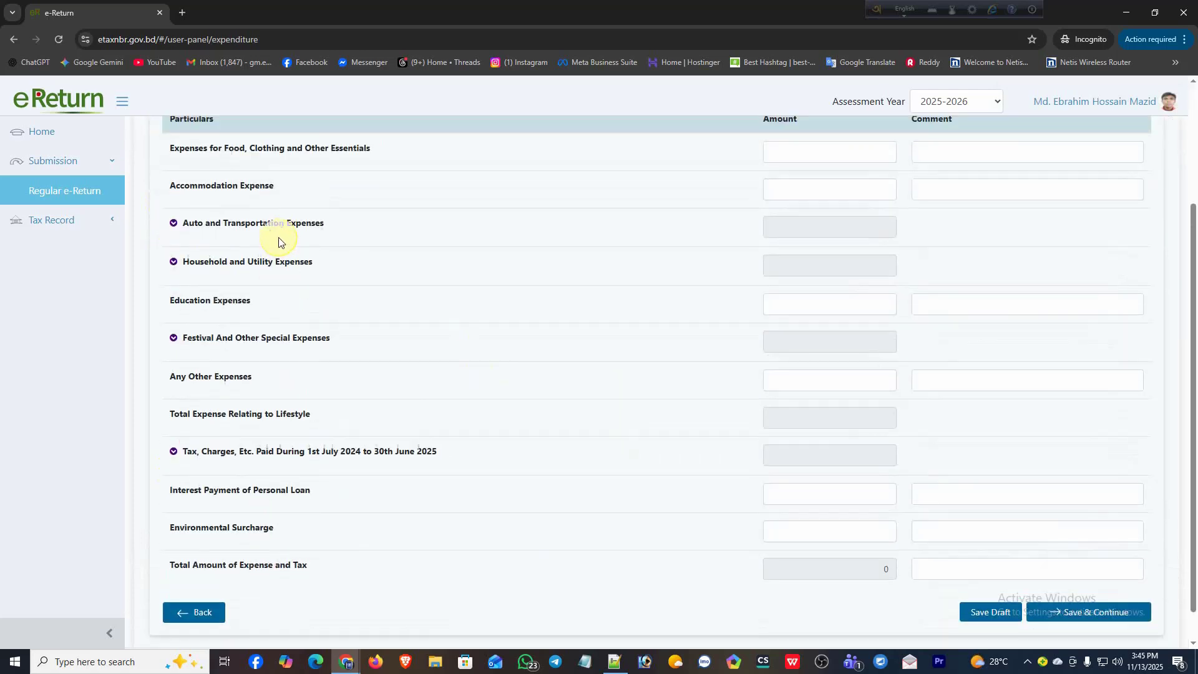
scroll(280, 235, "up", 1)
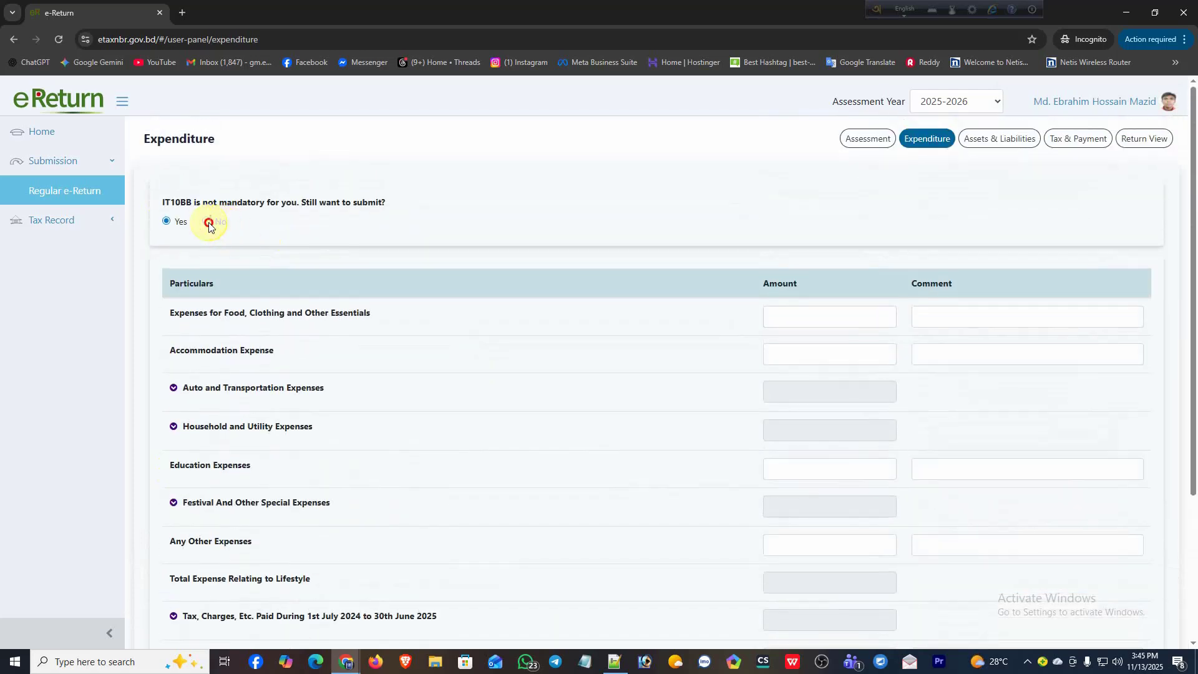
left_click(208, 223)
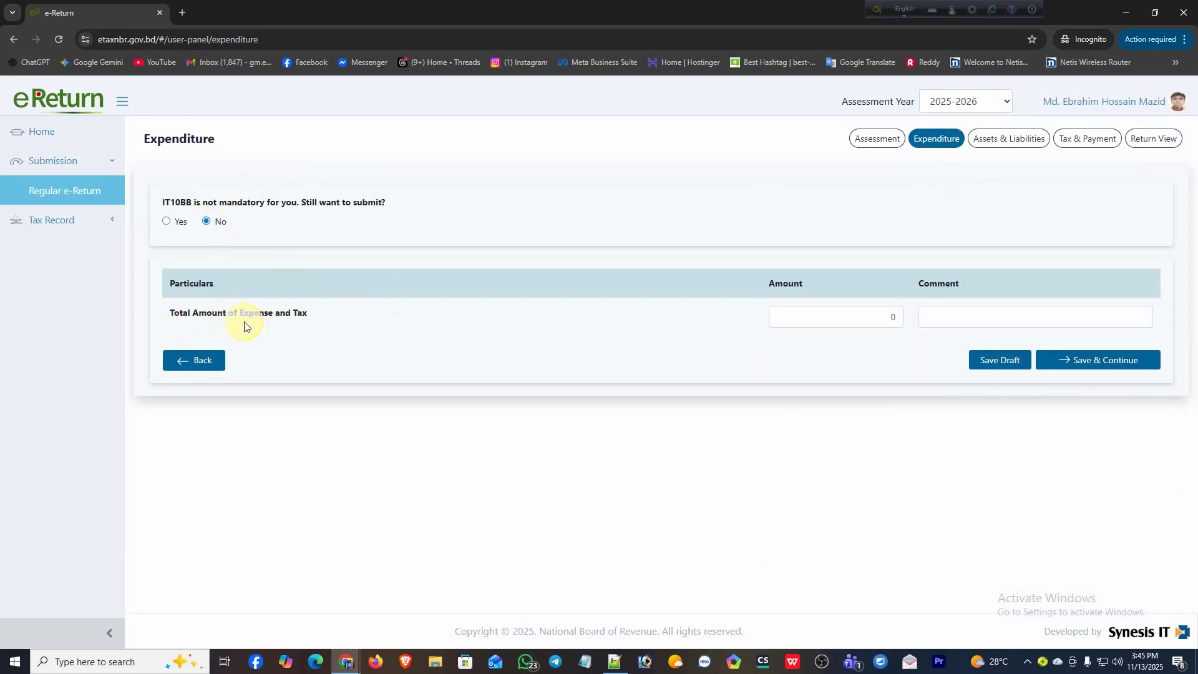
left_click(810, 316)
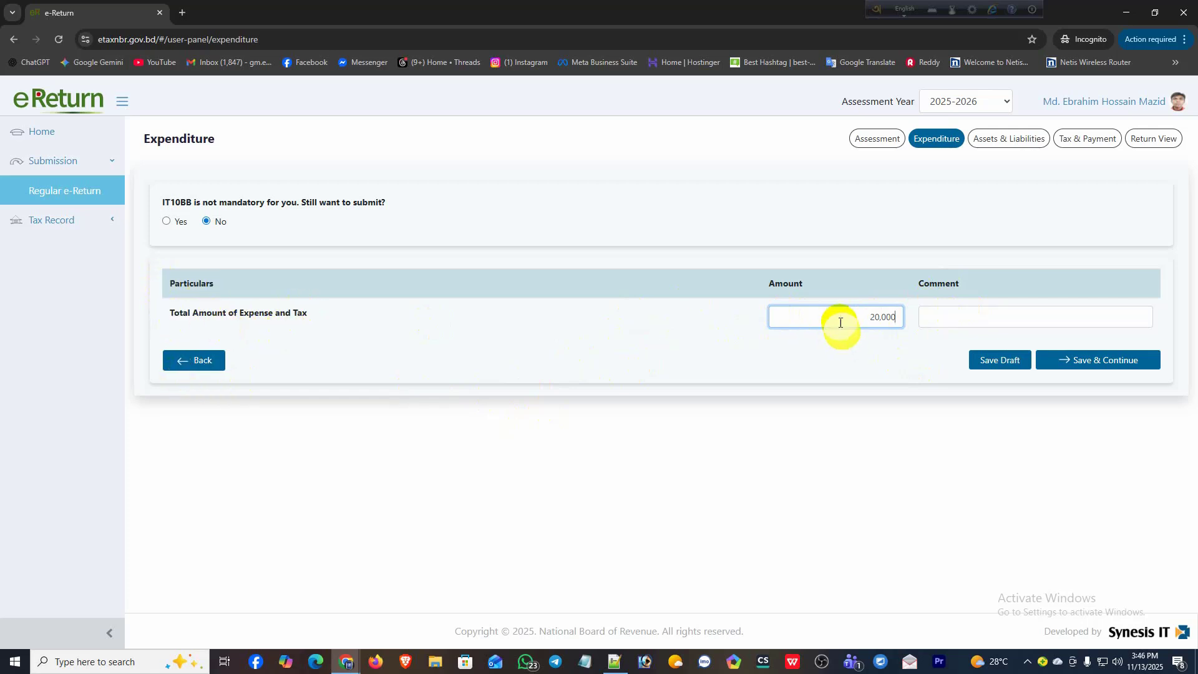
left_click(1075, 368)
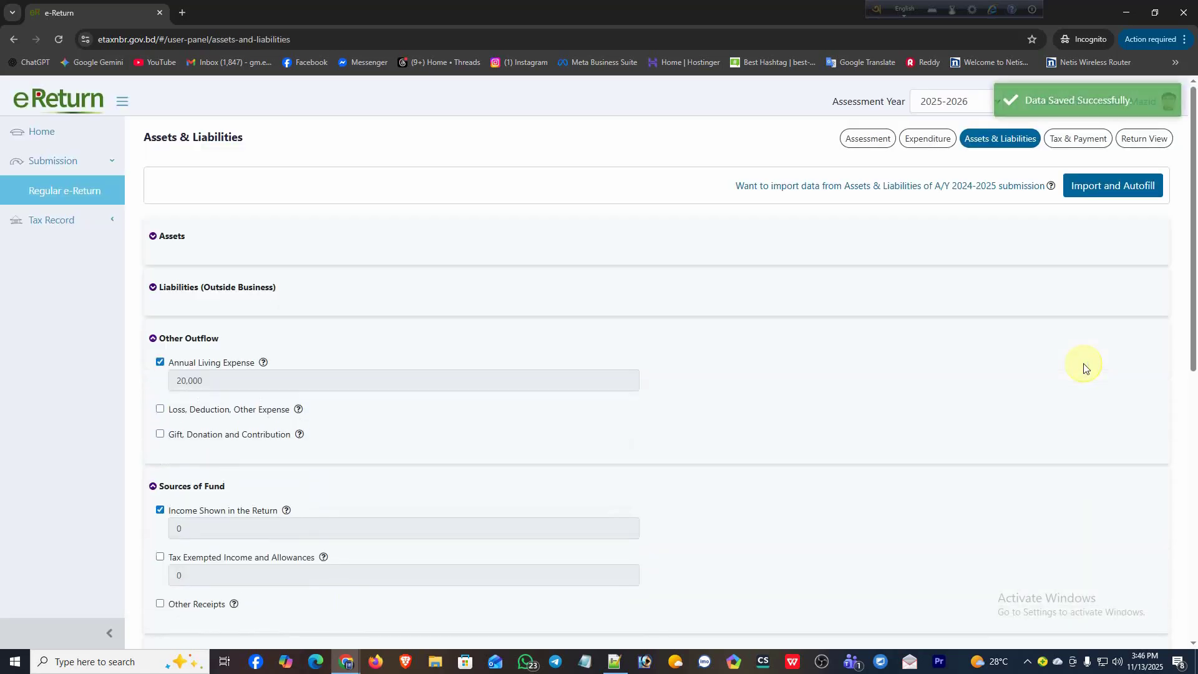
Expand Assets, add then remove the Gold/Gems and Agricultural Property entries, and collapse Assets.
scroll(462, 350, "down", 1)
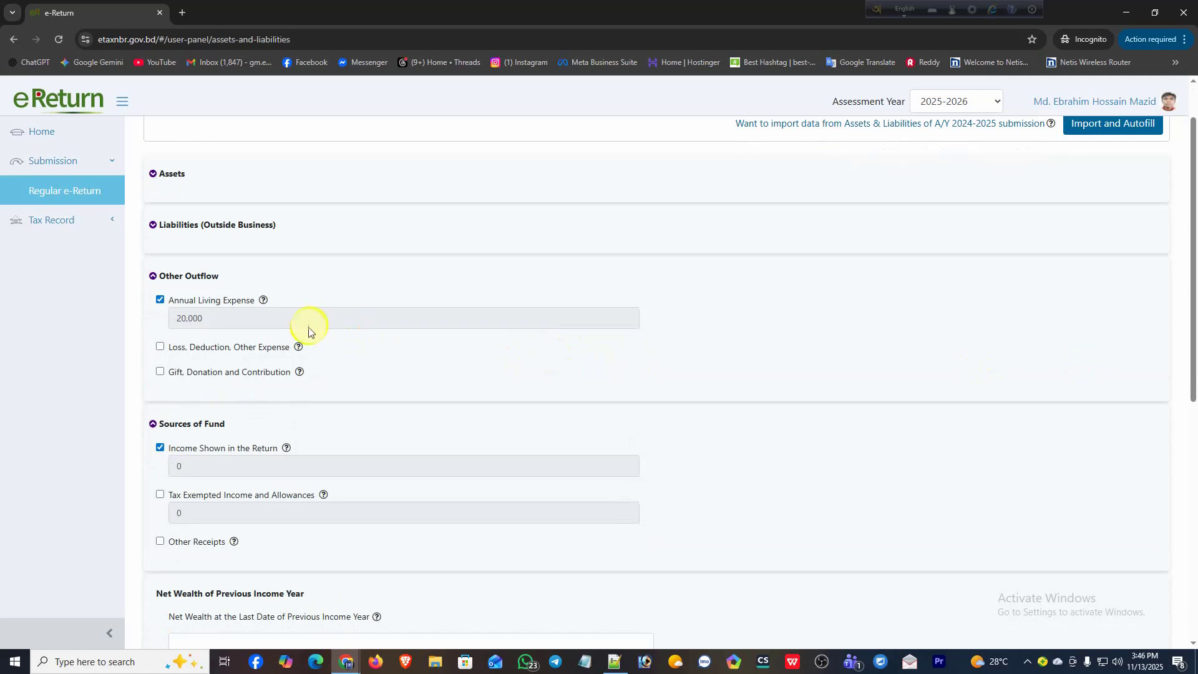
scroll(308, 332, "down", 2)
scroll(297, 326, "up", 3)
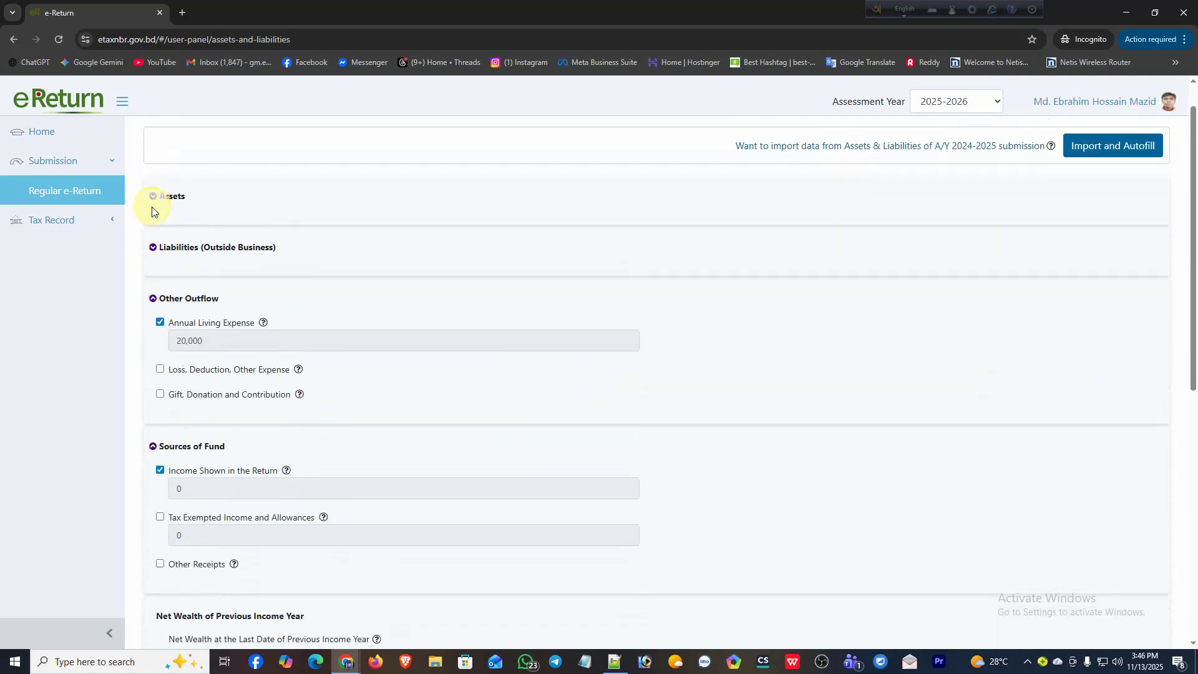
scroll(152, 211, "up", 1)
left_click(154, 236)
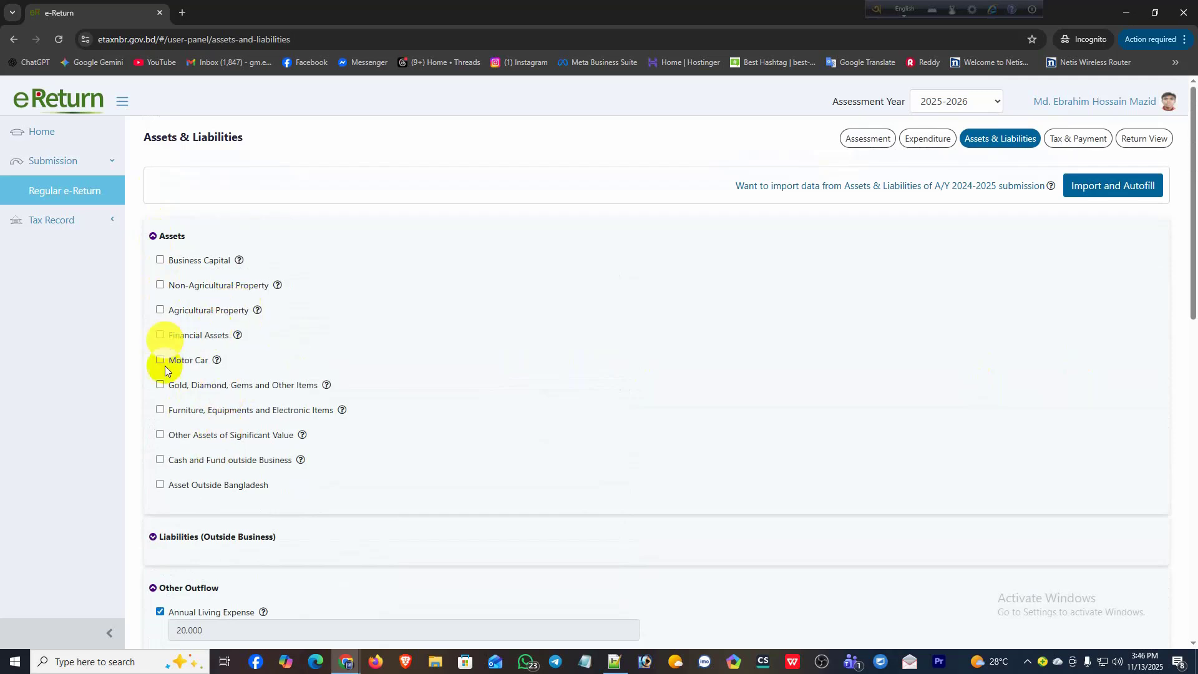
left_click(160, 385)
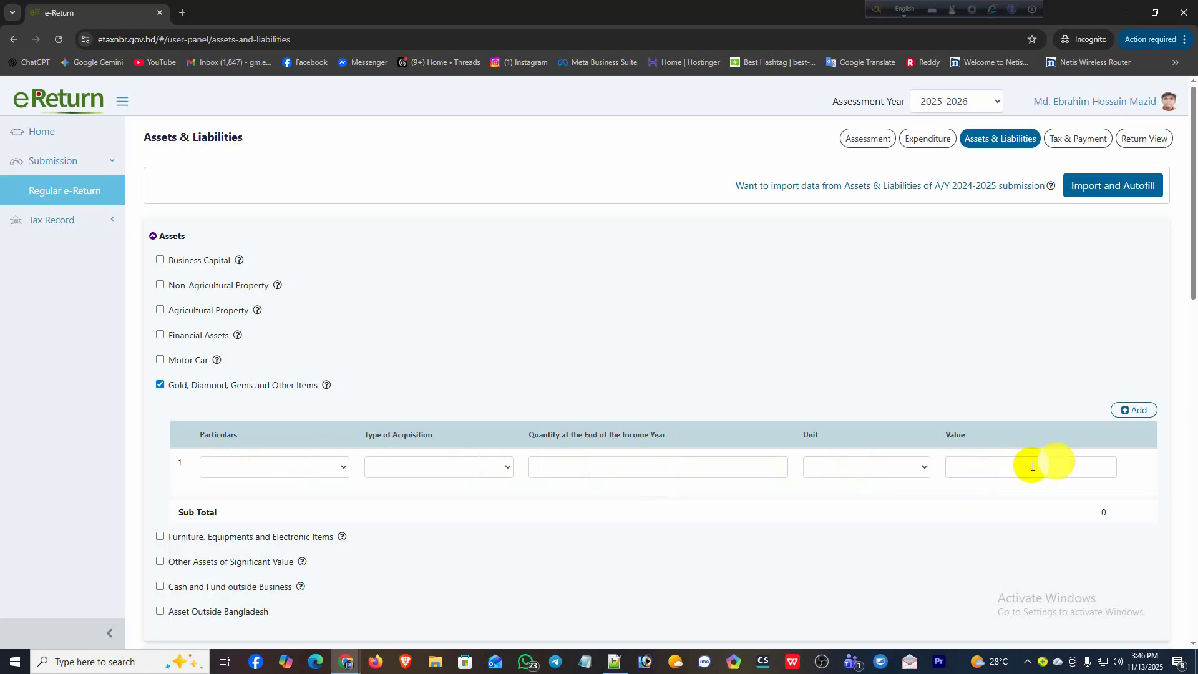
left_click(160, 385)
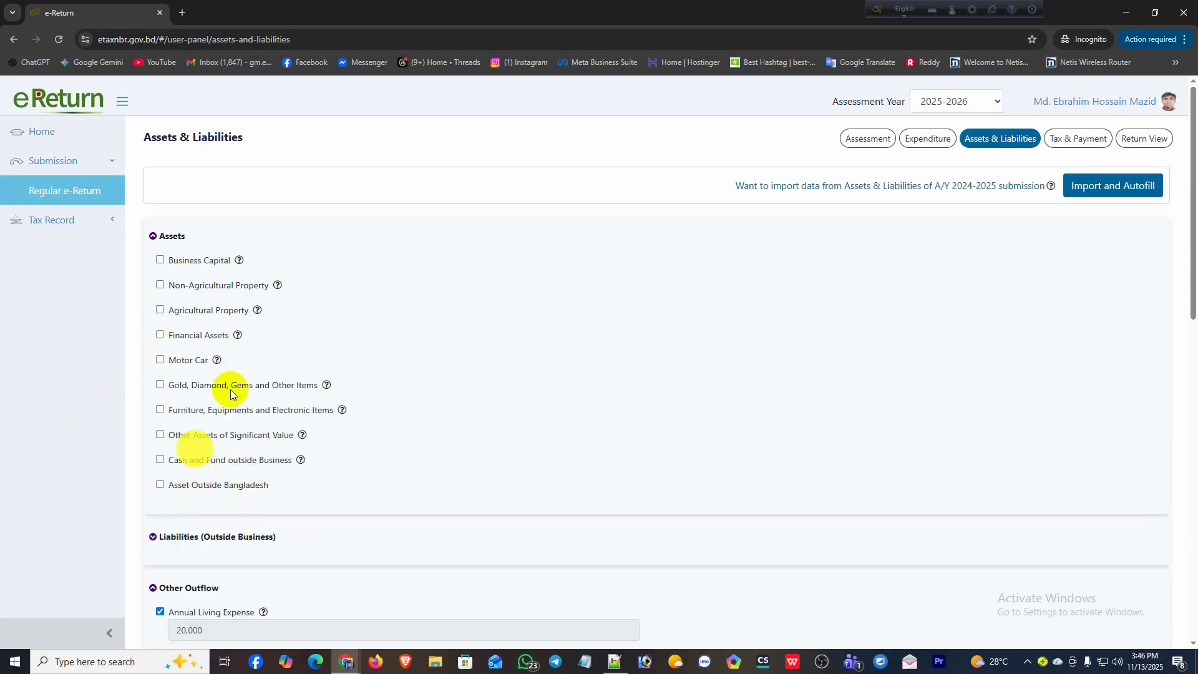
left_click(159, 310)
left_click(160, 310)
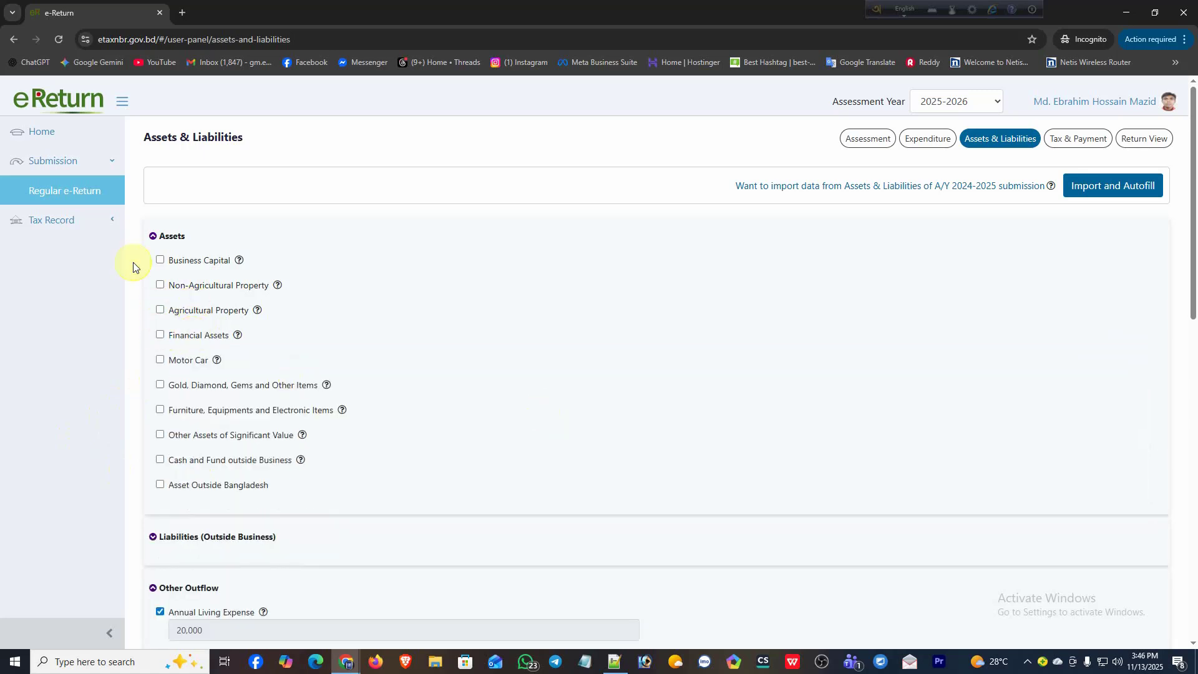
left_click(154, 238)
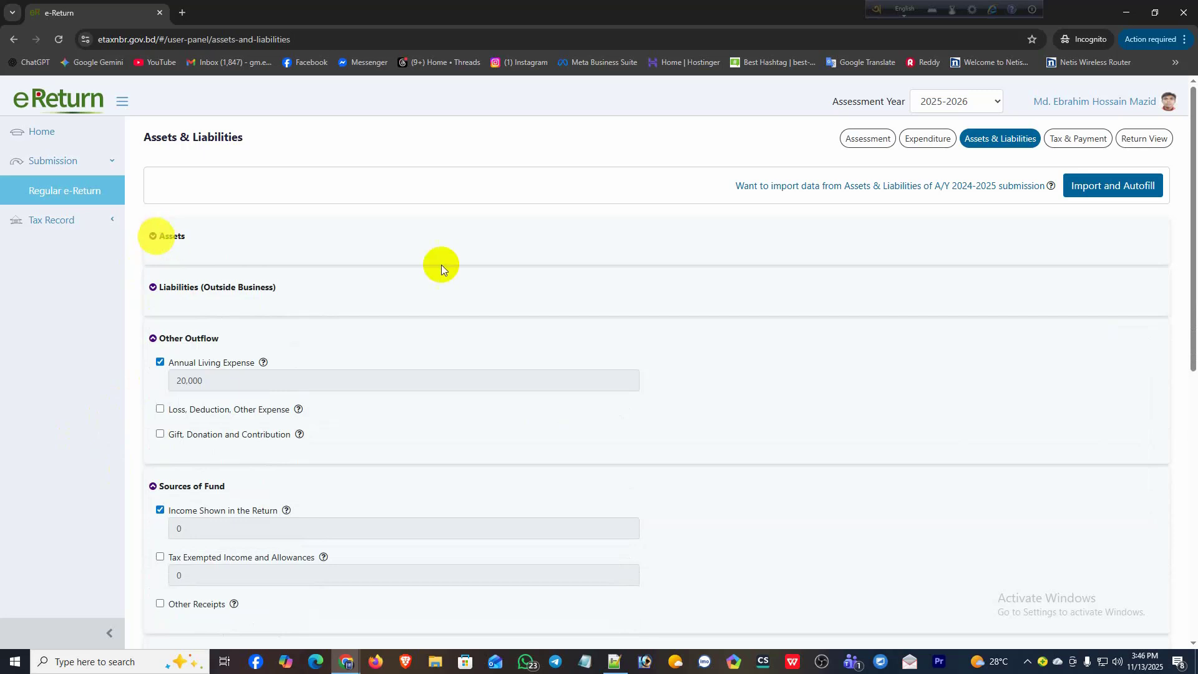
Collapse the Liabilities (Outside Business) and Other Outflow sections.
left_click(152, 288)
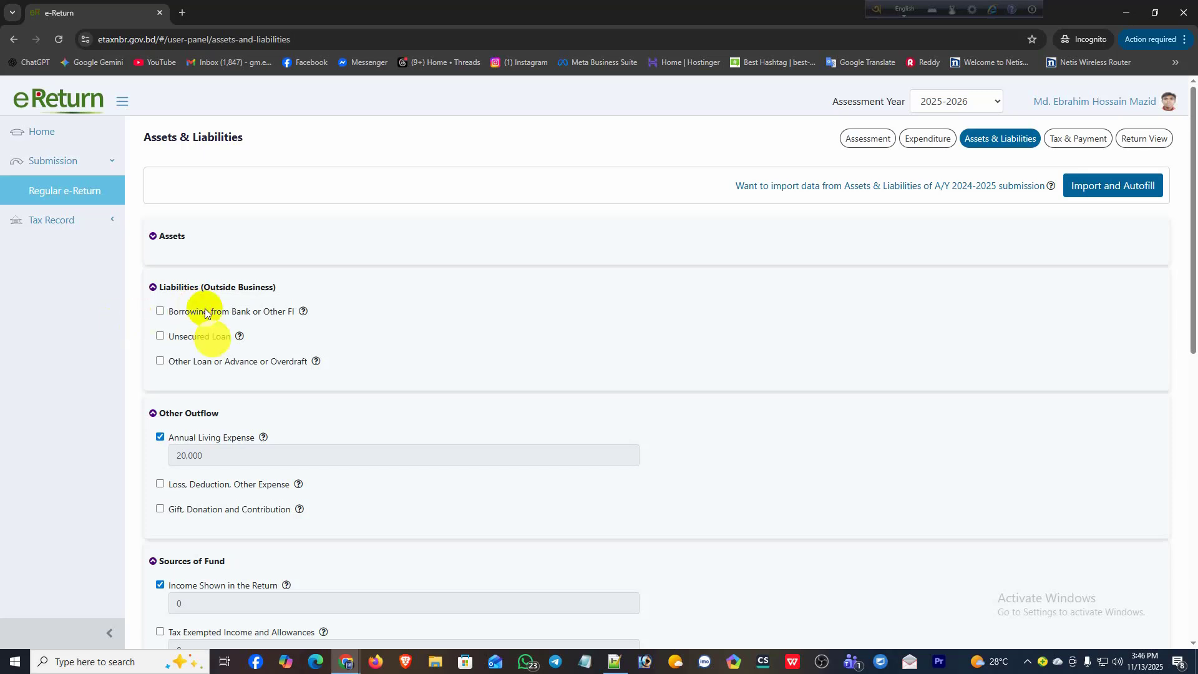
left_click(153, 288)
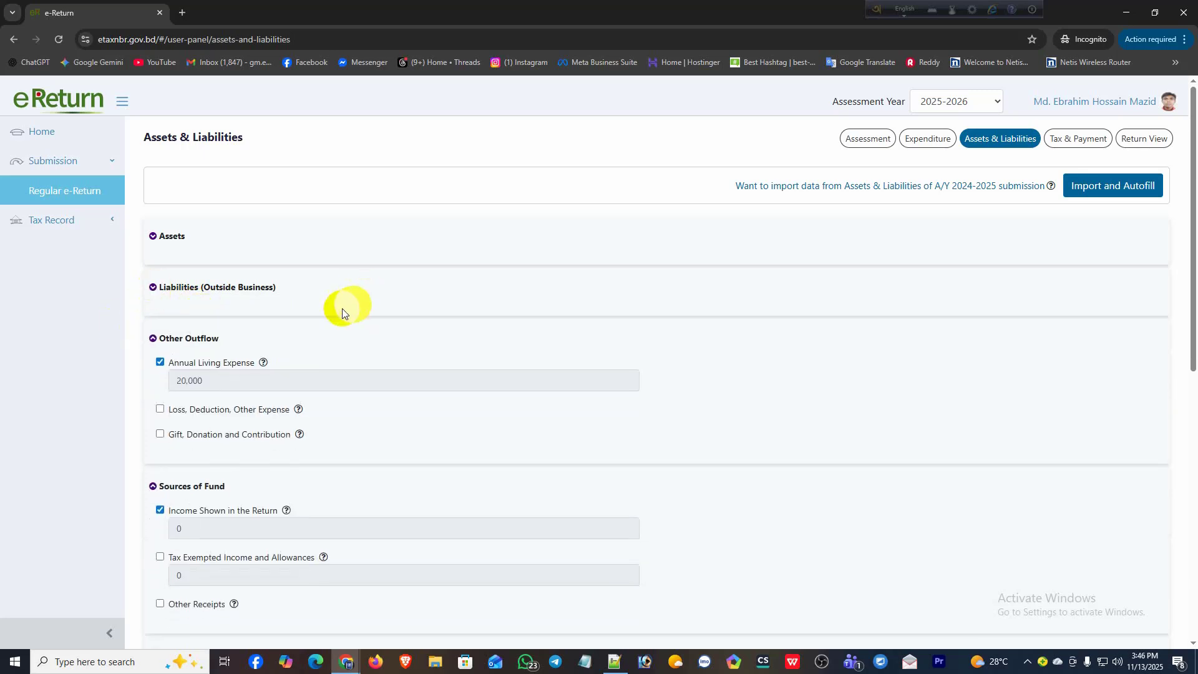
scroll(204, 356, "down", 1)
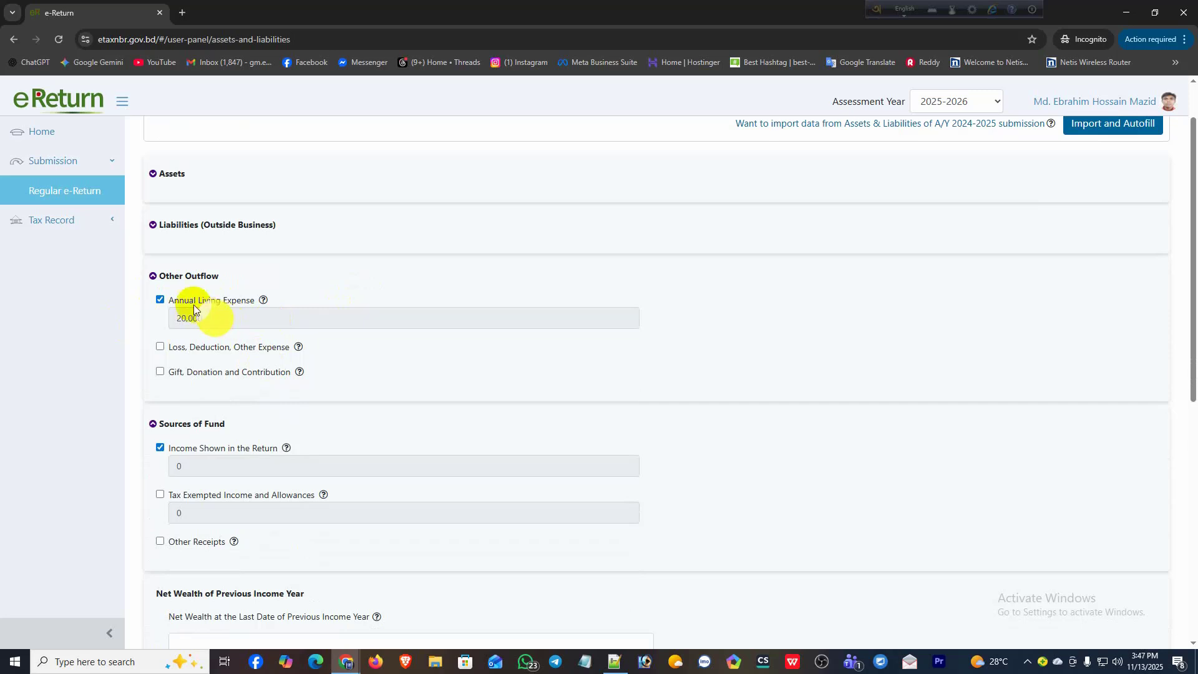
left_click(151, 277)
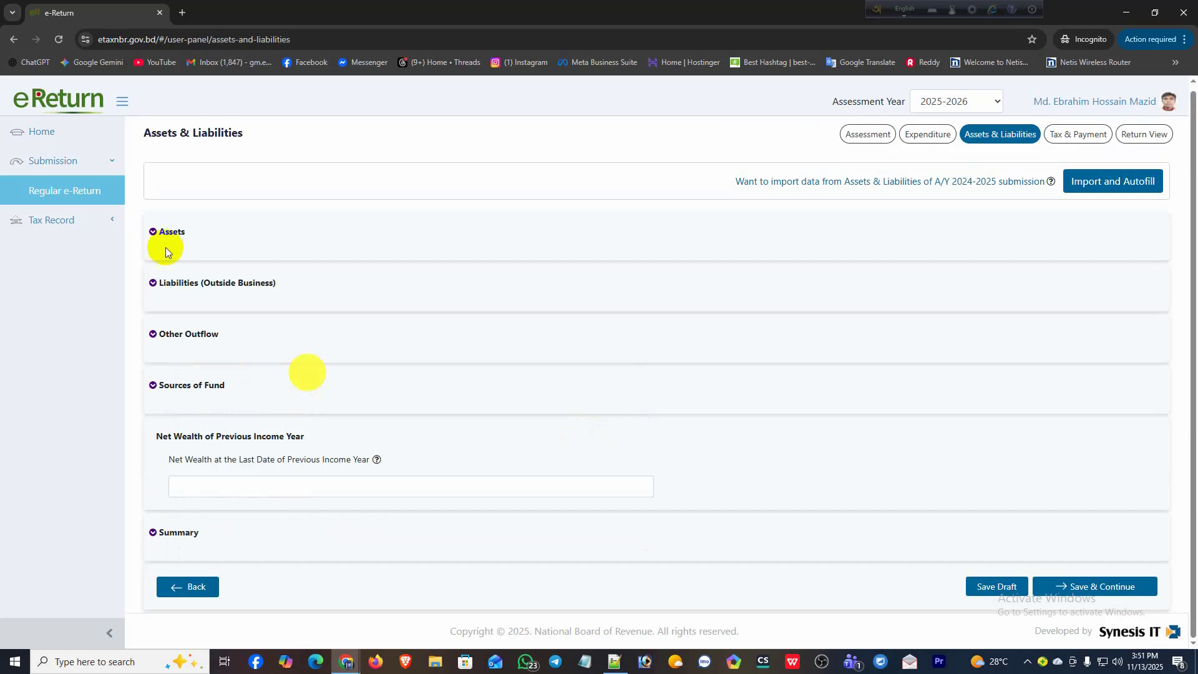
Tick then untick Gold, Diamond, Gems under Assets, leaving Assets and Liabilities collapsed.
left_click(153, 235)
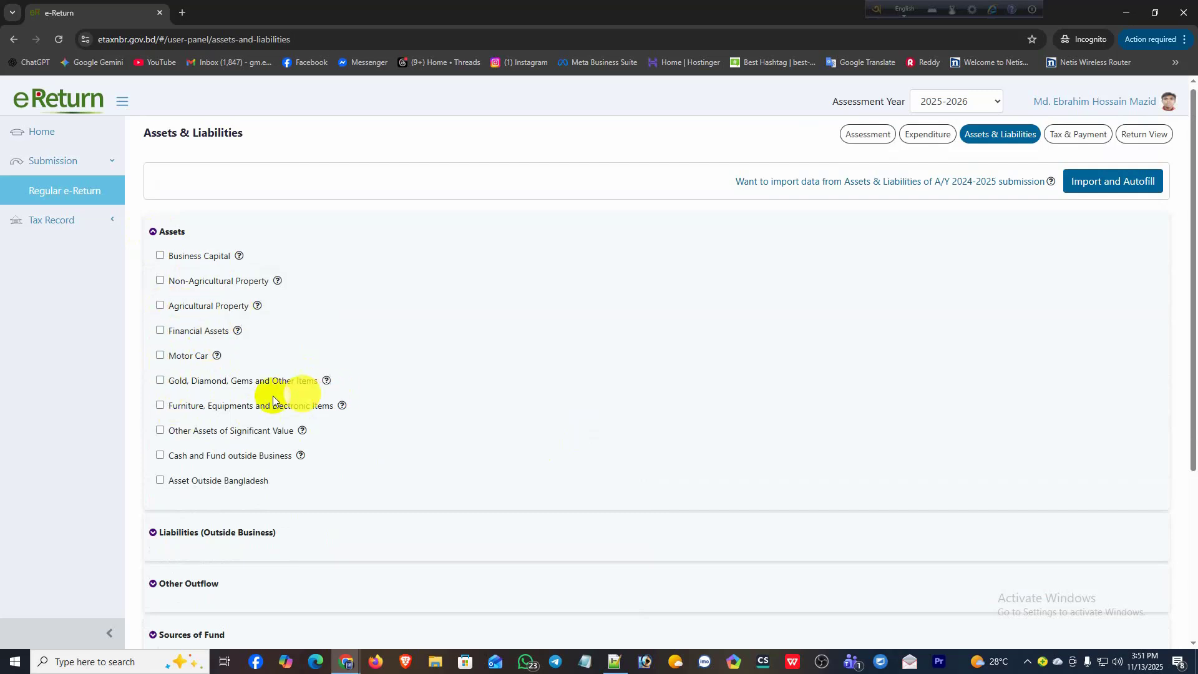
left_click(161, 381)
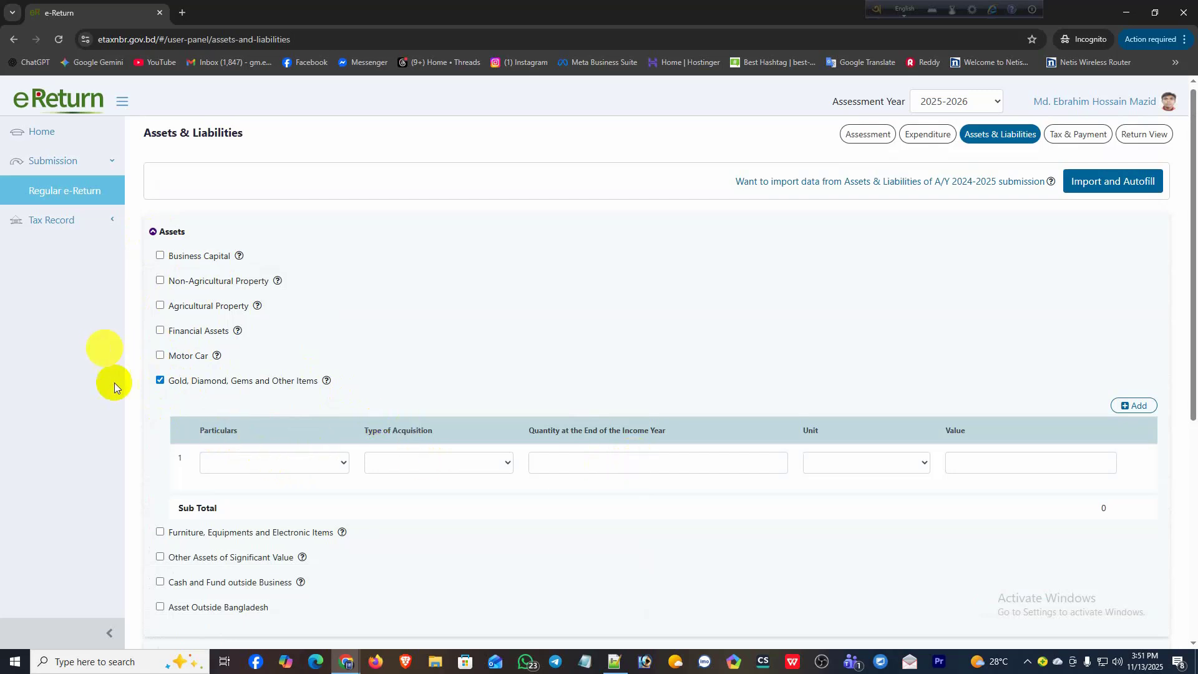
left_click(160, 381)
scroll(231, 405, "down", 2)
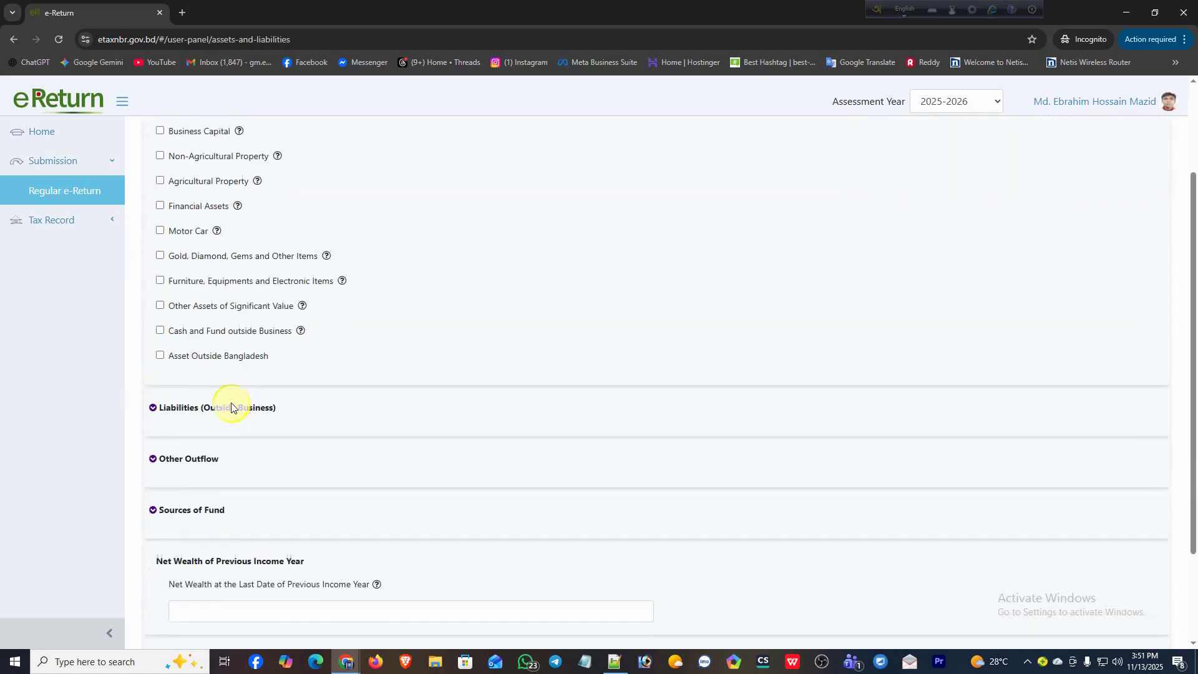
scroll(174, 246, "up", 2)
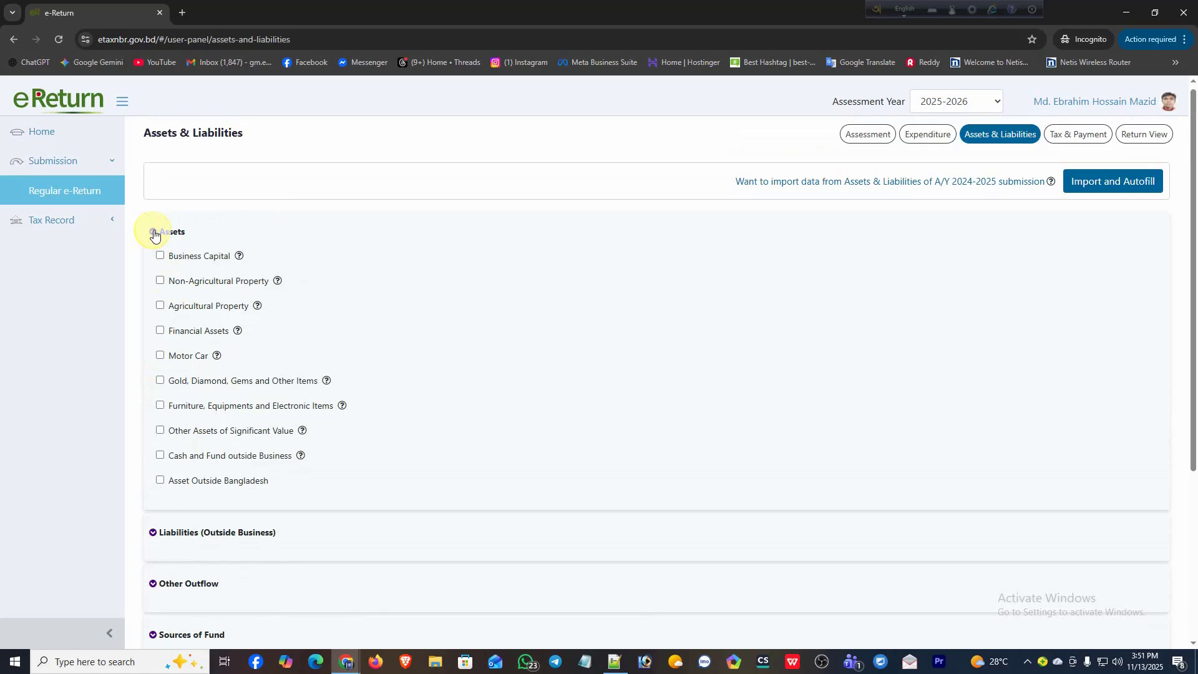
left_click(154, 232)
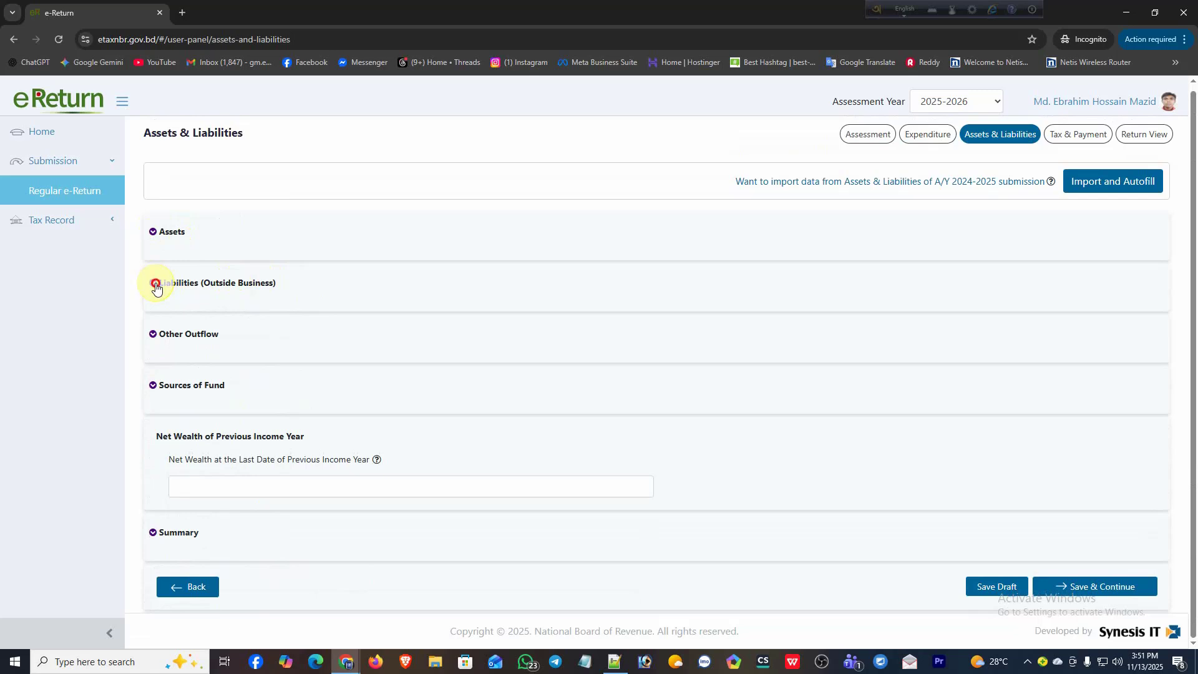
left_click(156, 284)
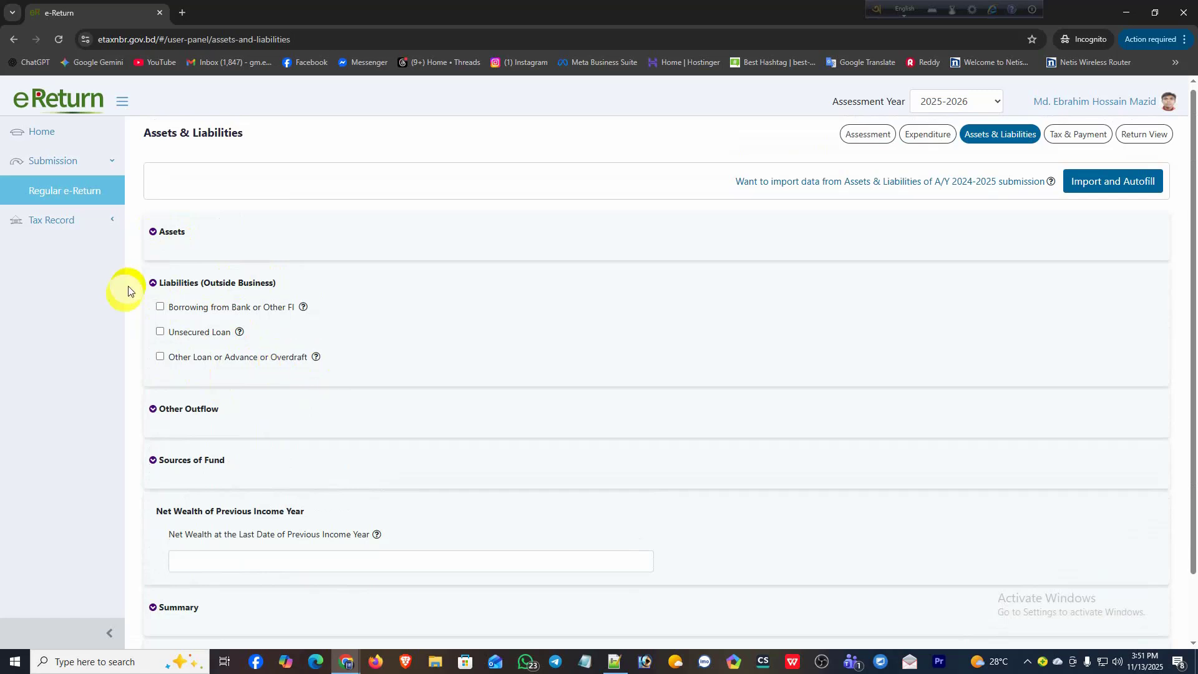
left_click(154, 286)
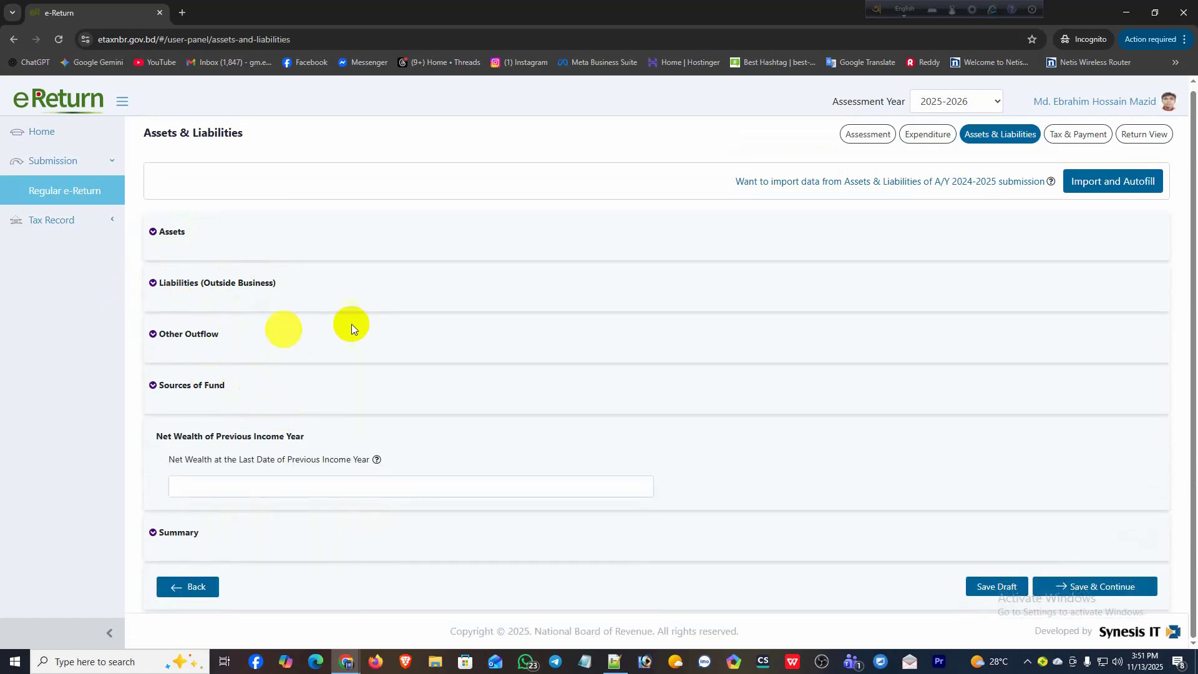
Expand Other Outflow (20,000 living expense) and Sources of Fund (Income Shown 0).
left_click(155, 337)
scroll(349, 369, "down", 1)
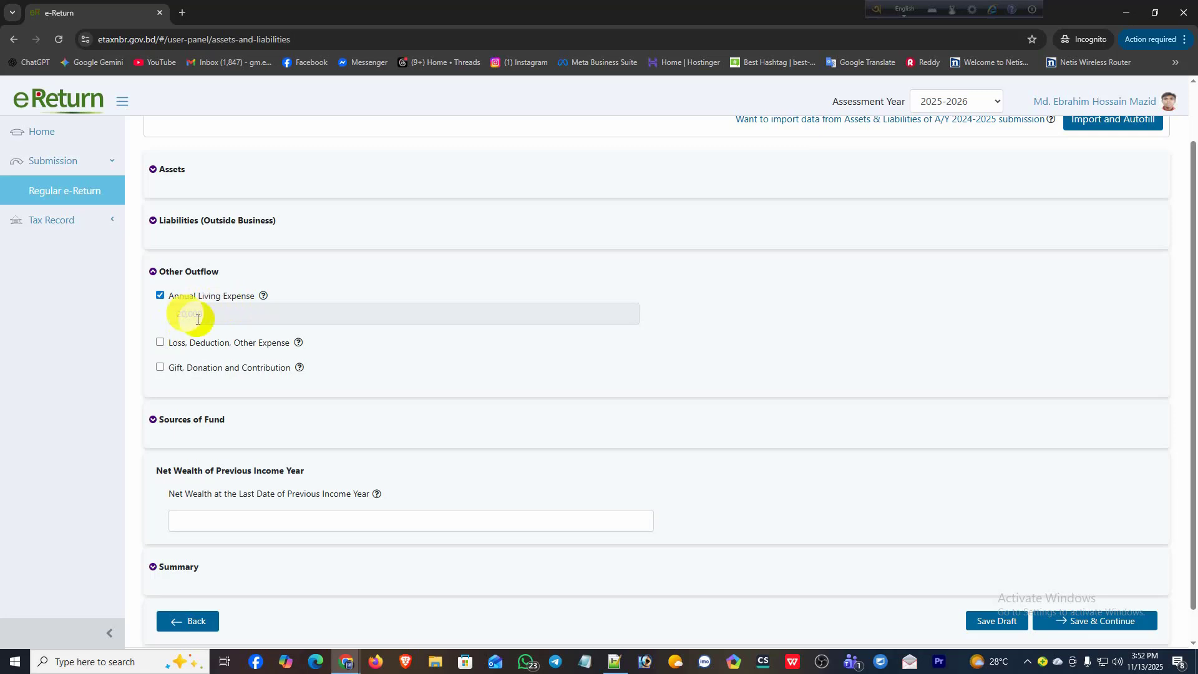
scroll(227, 334, "down", 1)
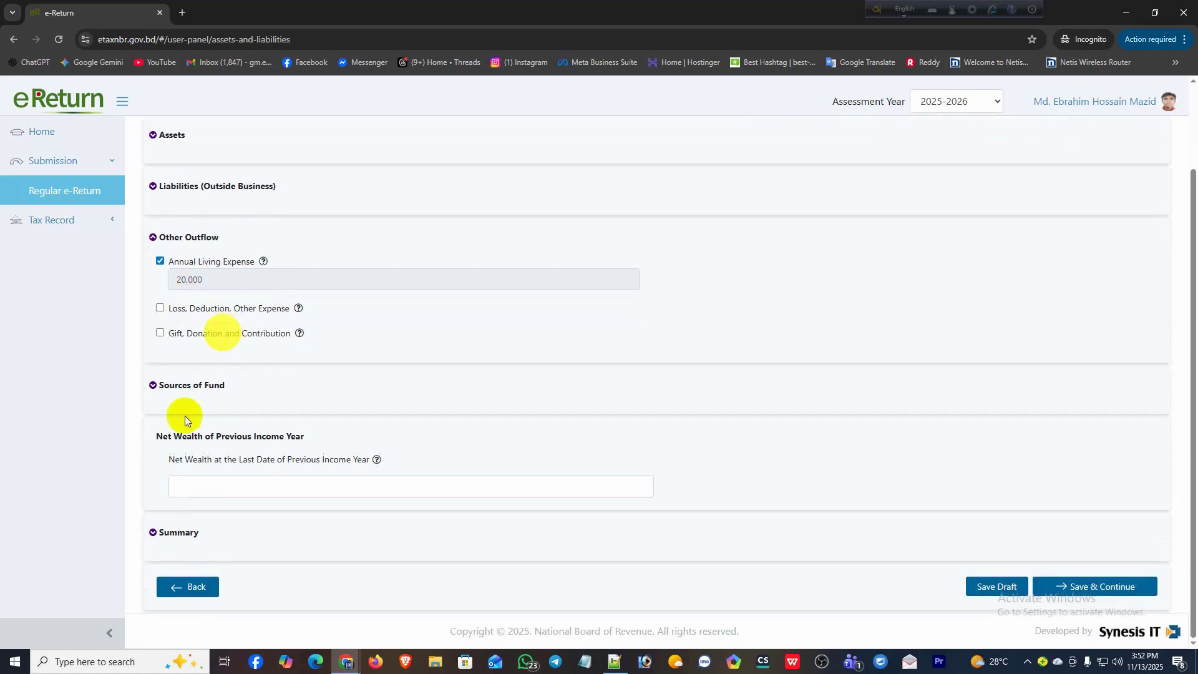
left_click(155, 387)
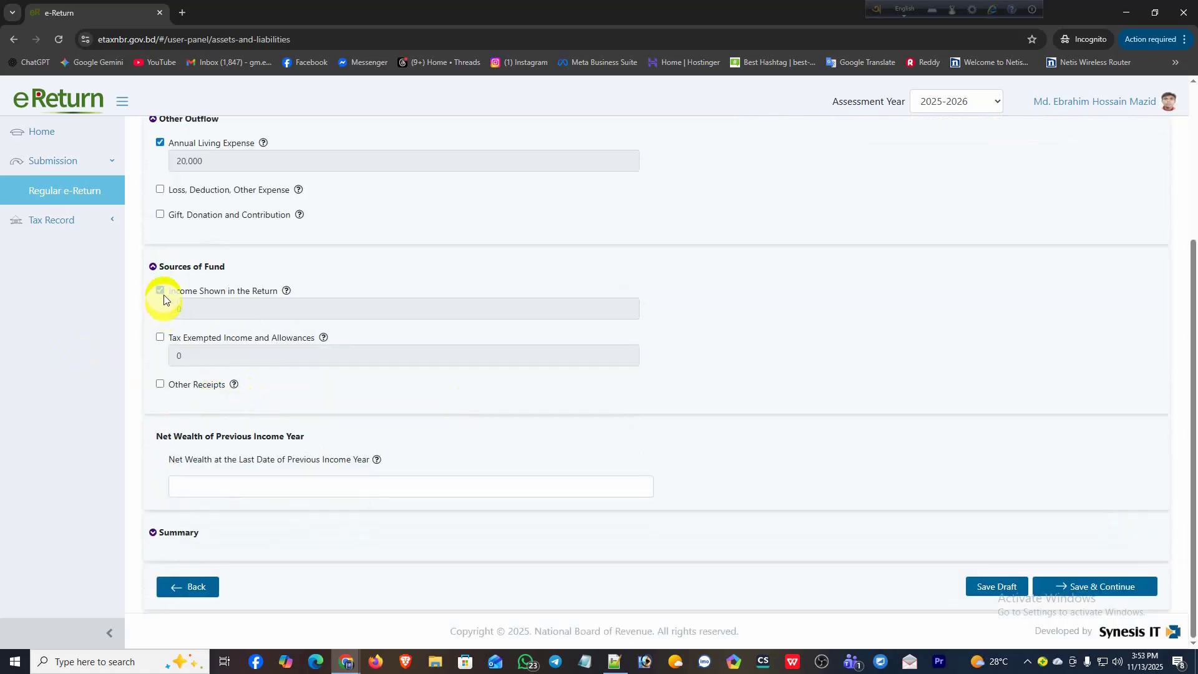
left_click(153, 267)
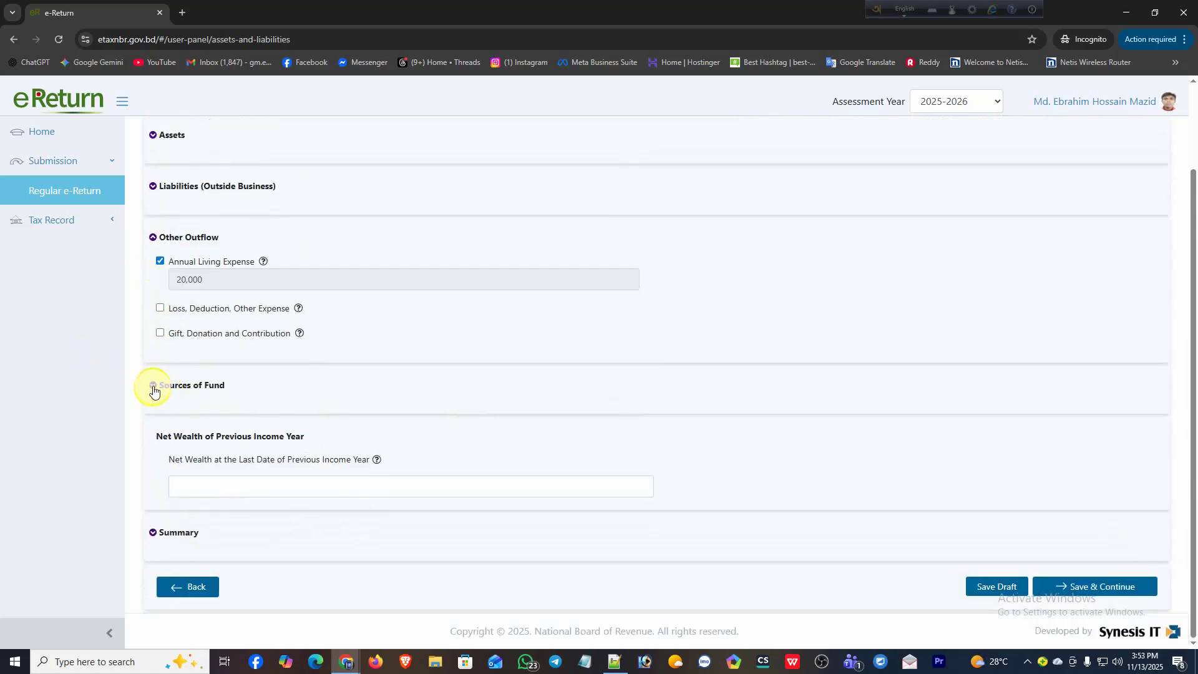
left_click(153, 387)
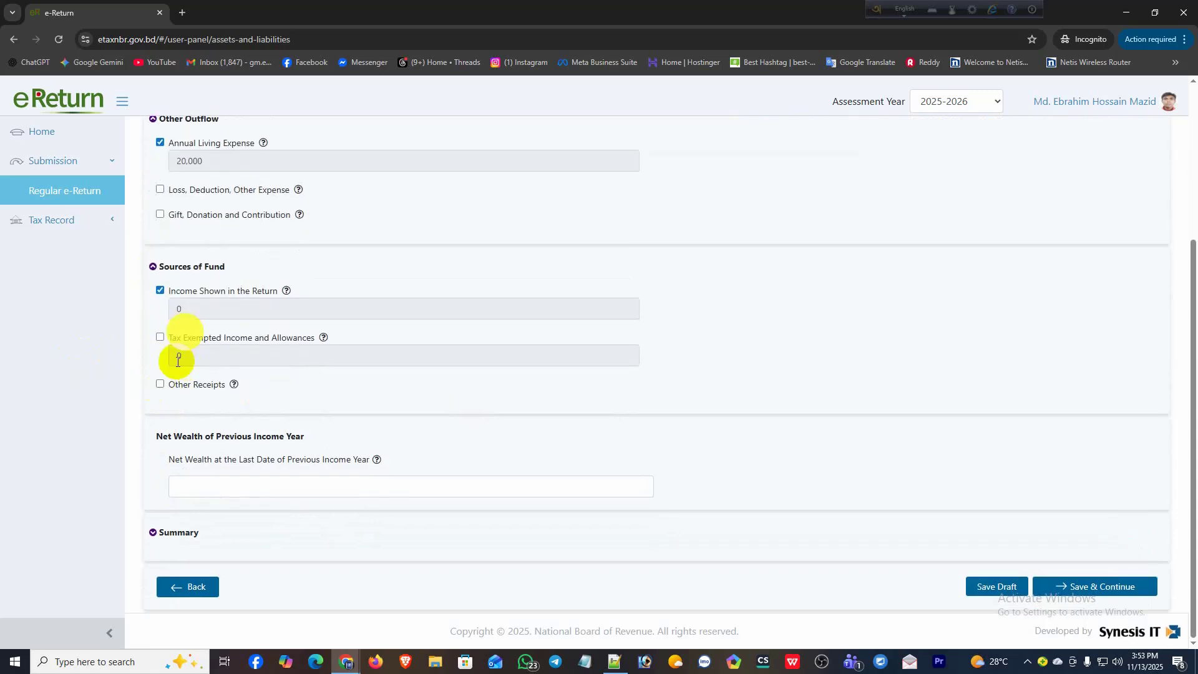
Enable Other Receipts and fill row 1: 'Gift From father', reference 'nill', amount 2000.
left_click(158, 385)
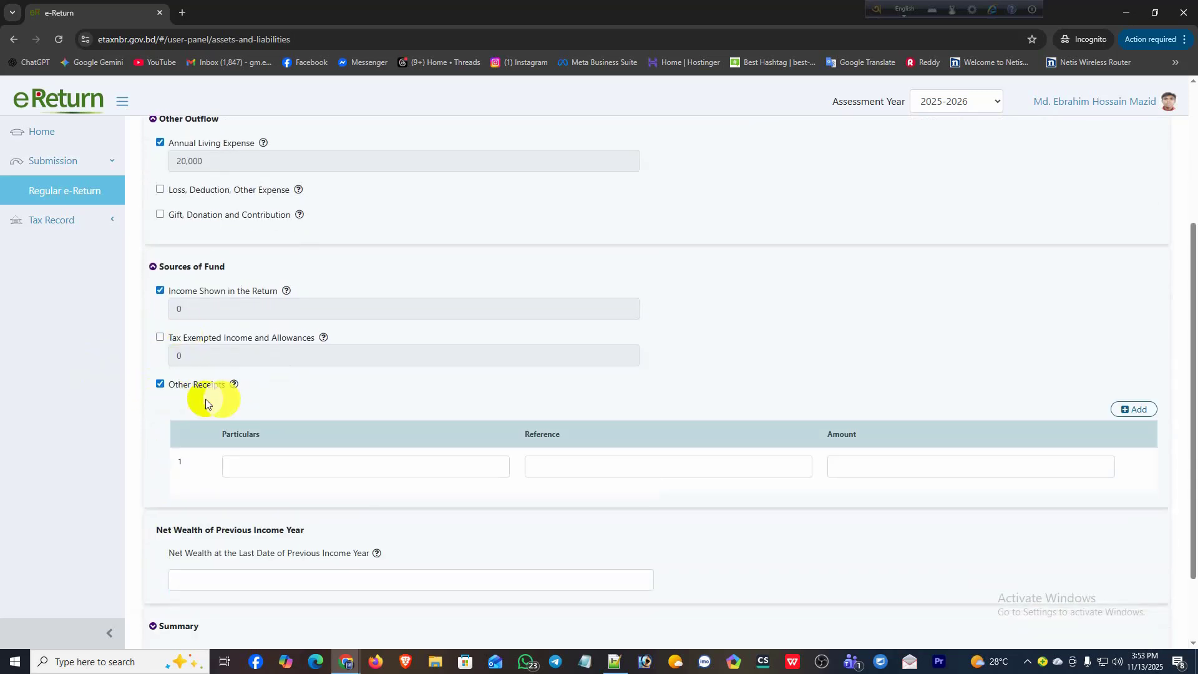
left_click(263, 378)
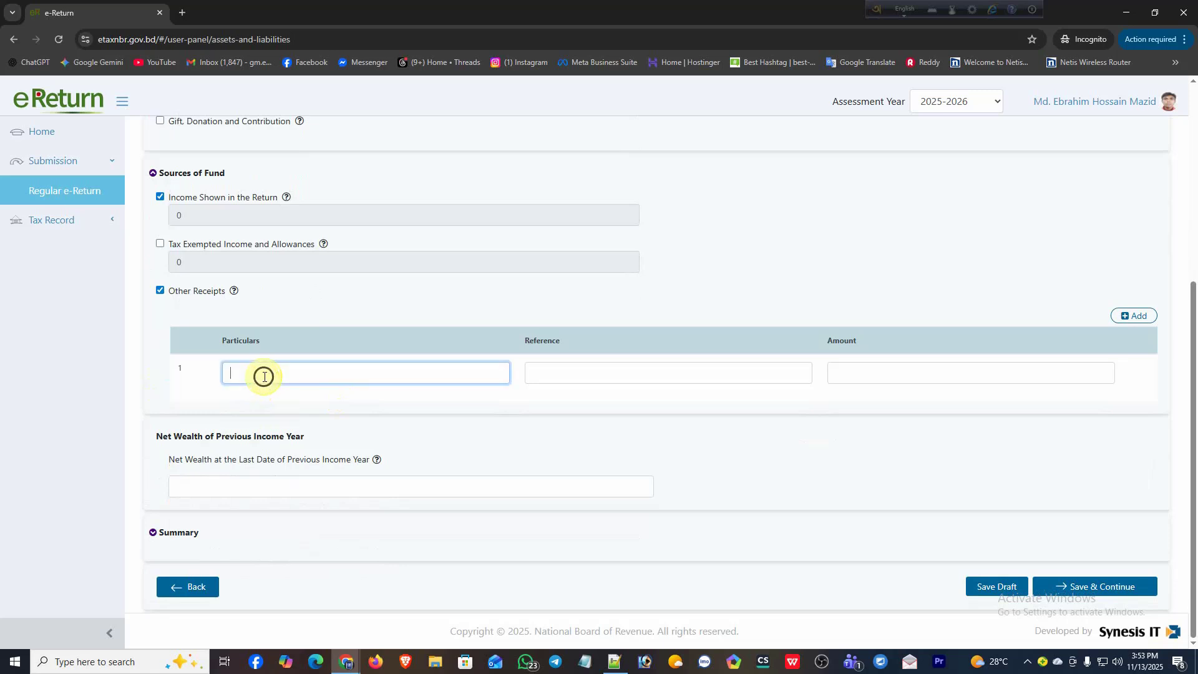
type("Gift From father")
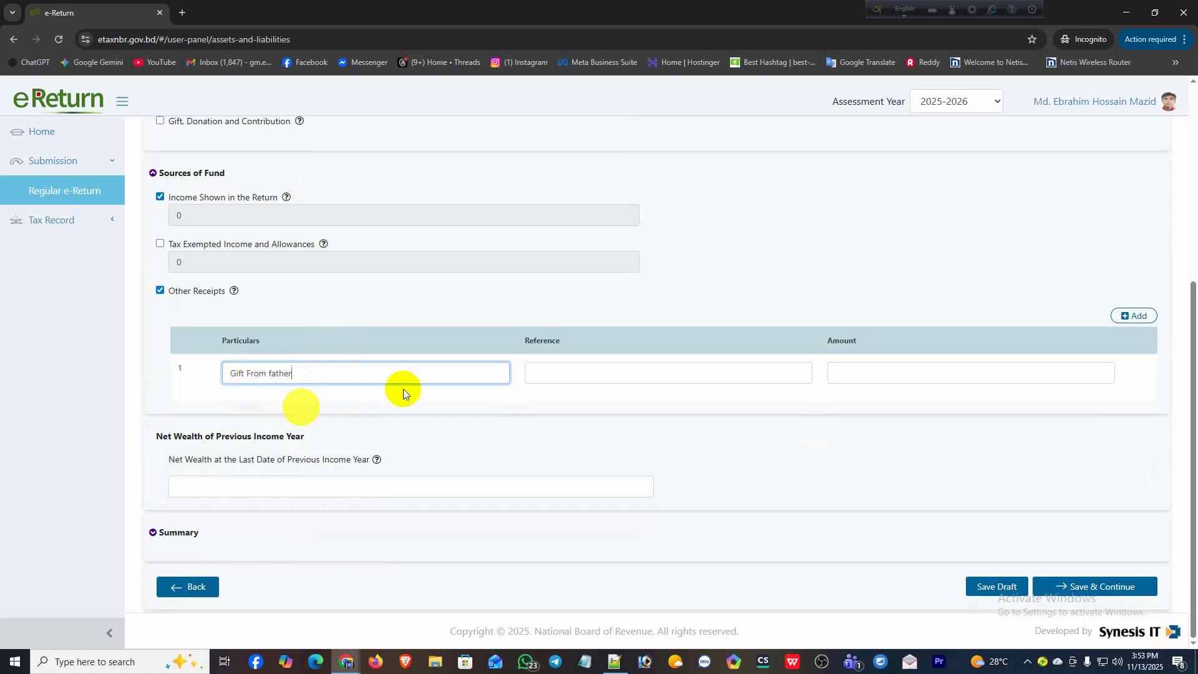
left_click(563, 374)
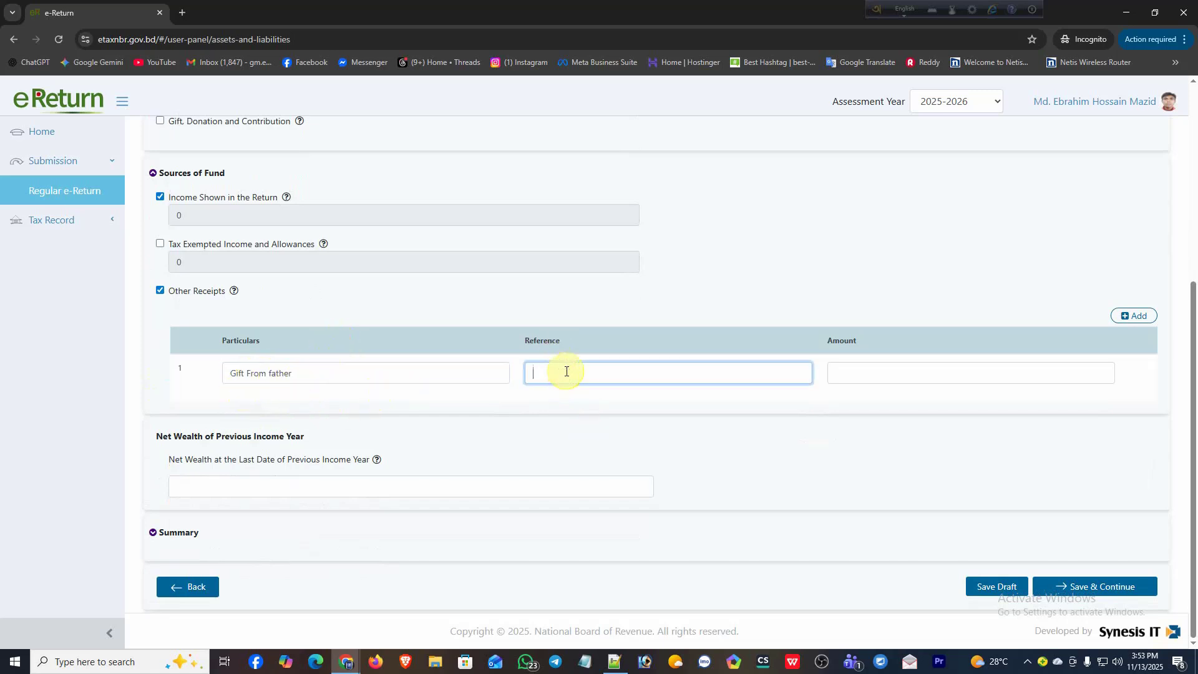
type("nill")
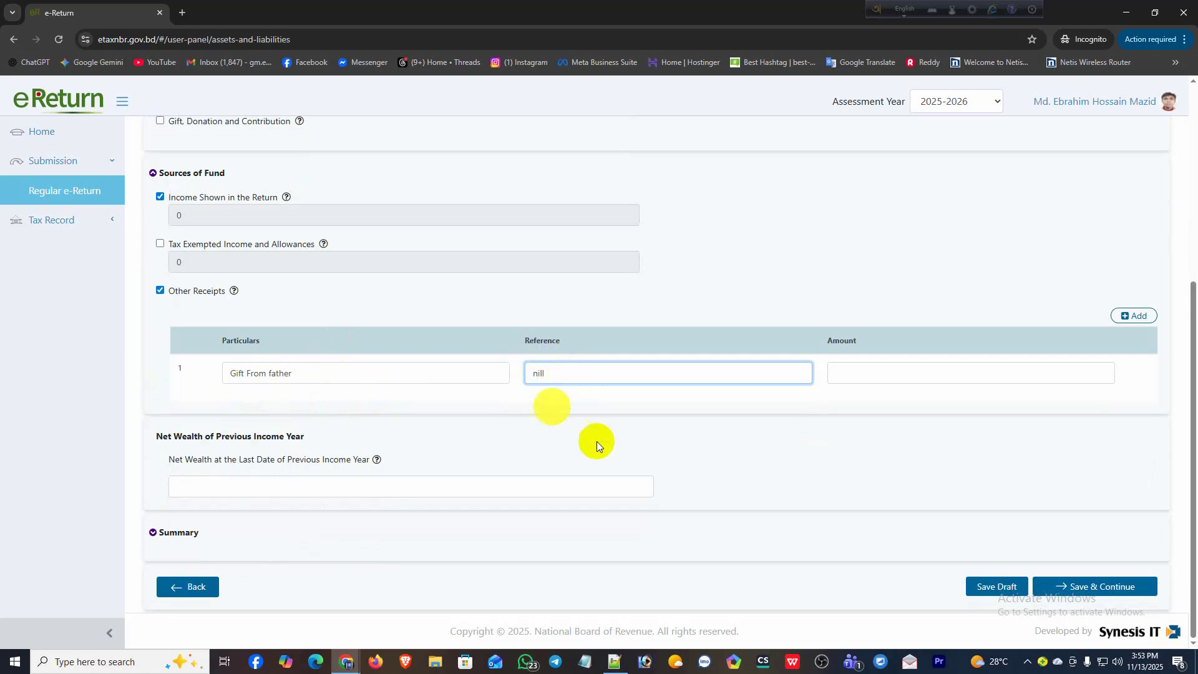
left_click(931, 381)
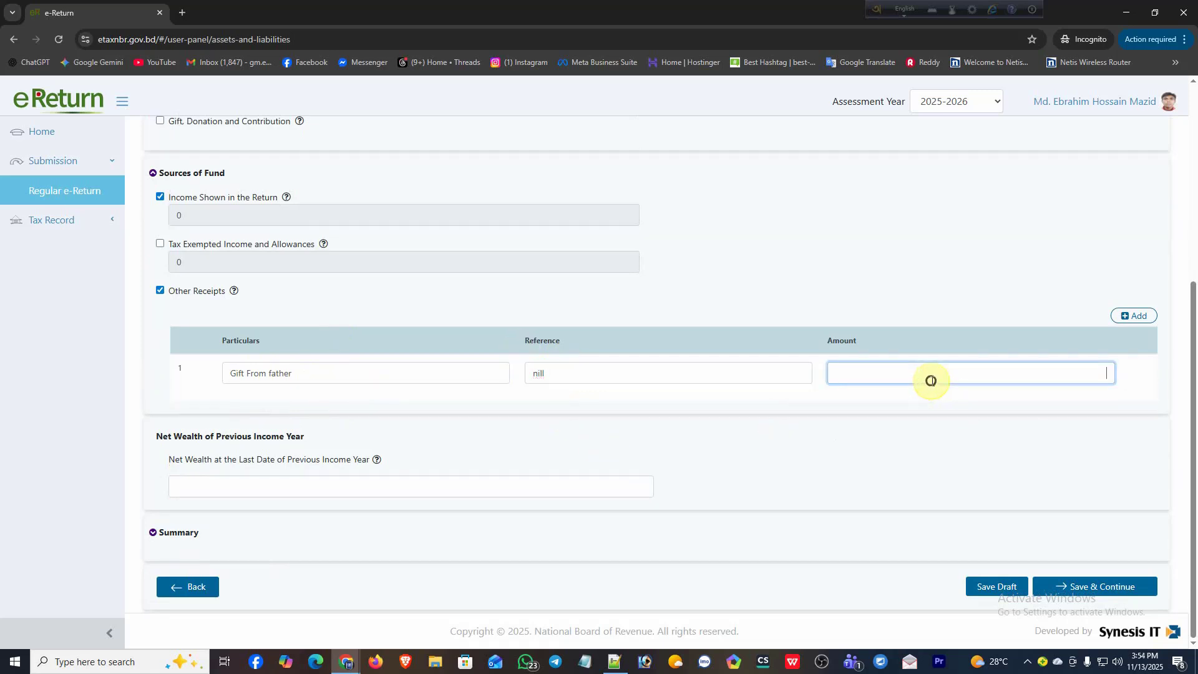
type("2000")
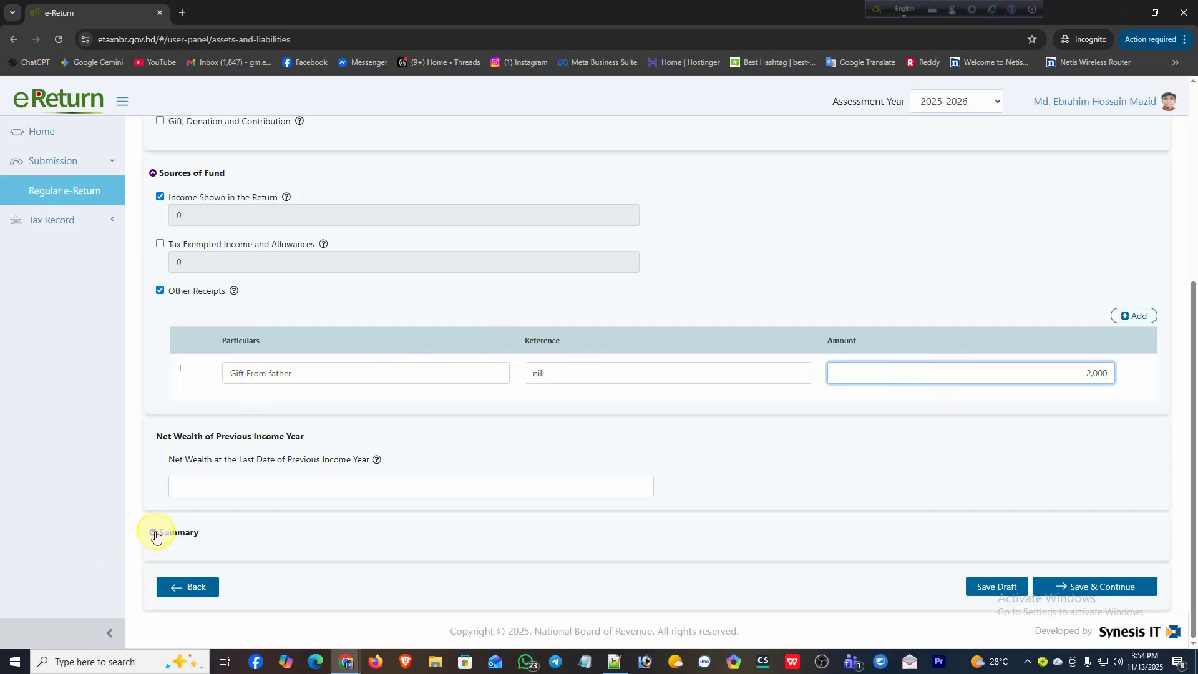
Expand the Summary section to check the fund totals.
left_click(156, 536)
scroll(377, 485, "down", 5)
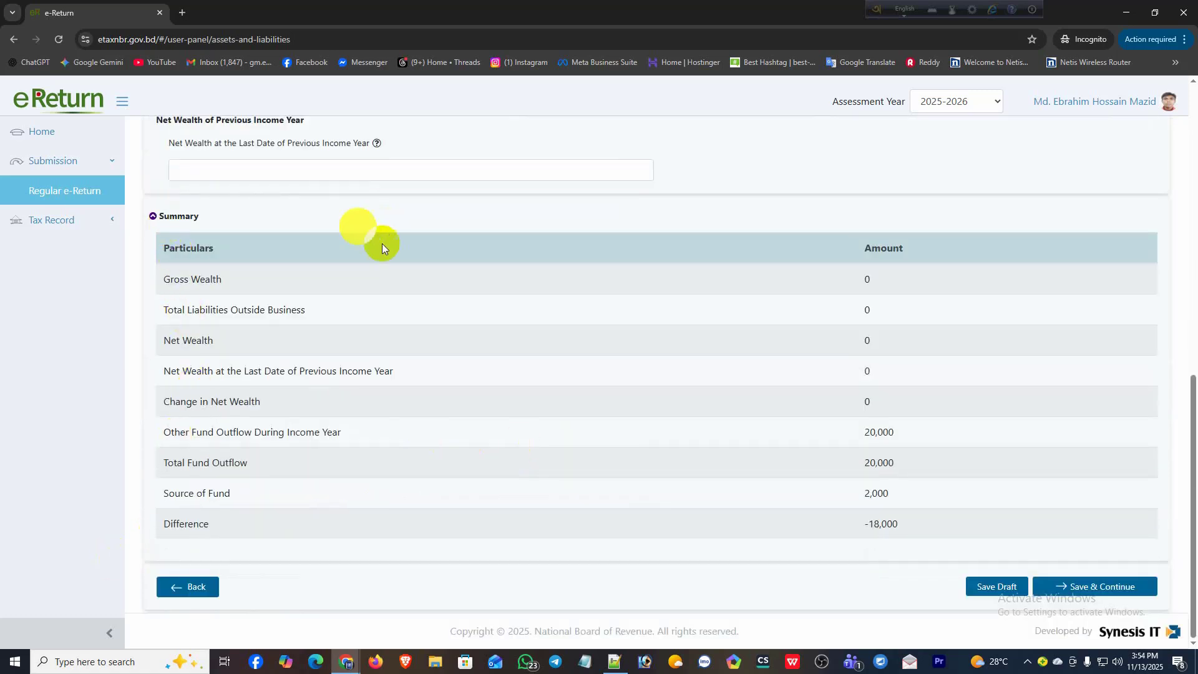
scroll(493, 462, "up", 4)
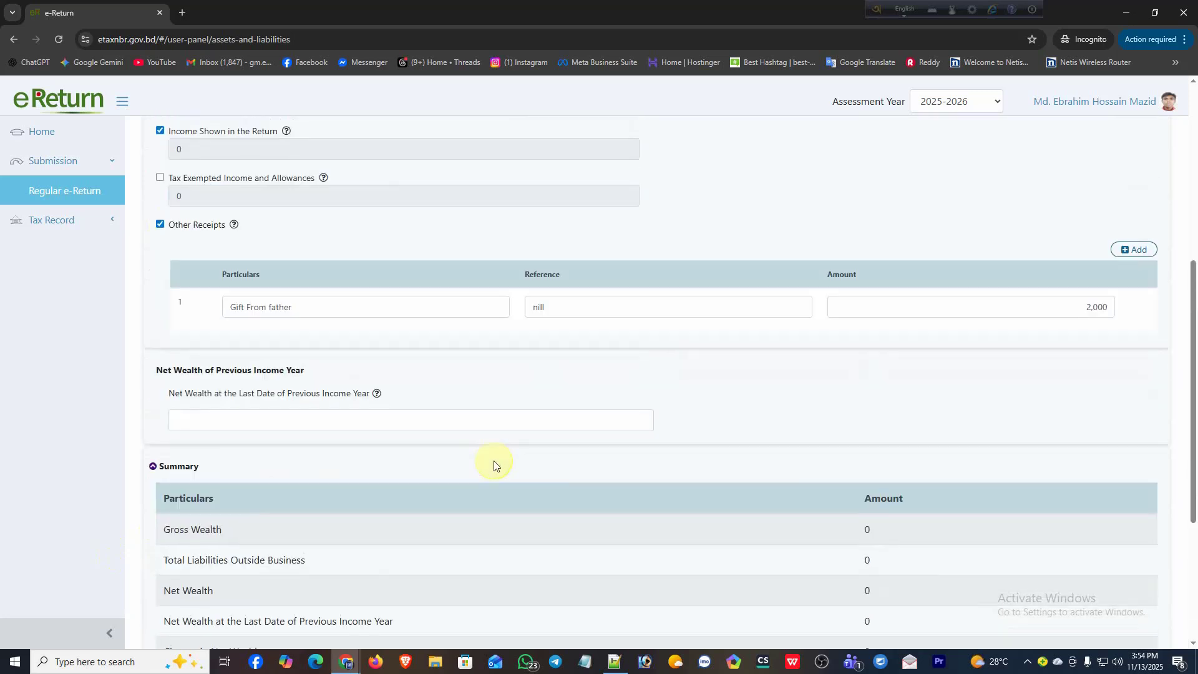
scroll(493, 462, "up", 1)
Change the gift amount to 20,000 and confirm the Summary Difference is 0.
left_click(1108, 371)
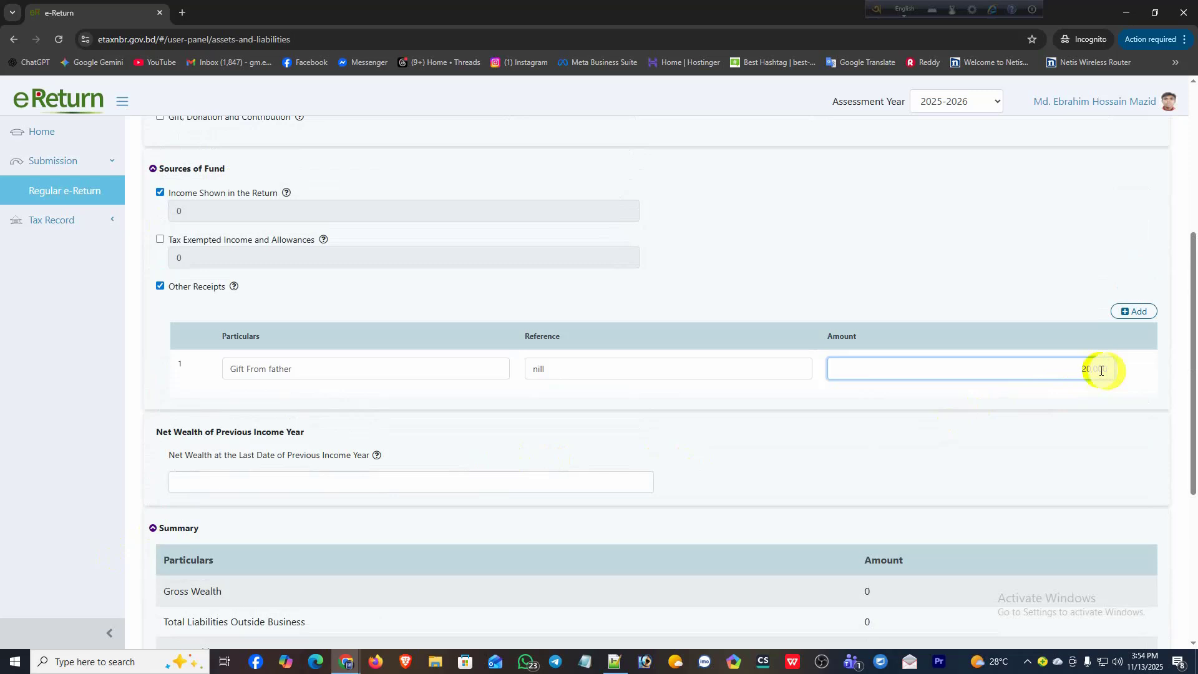
scroll(802, 446, "down", 5)
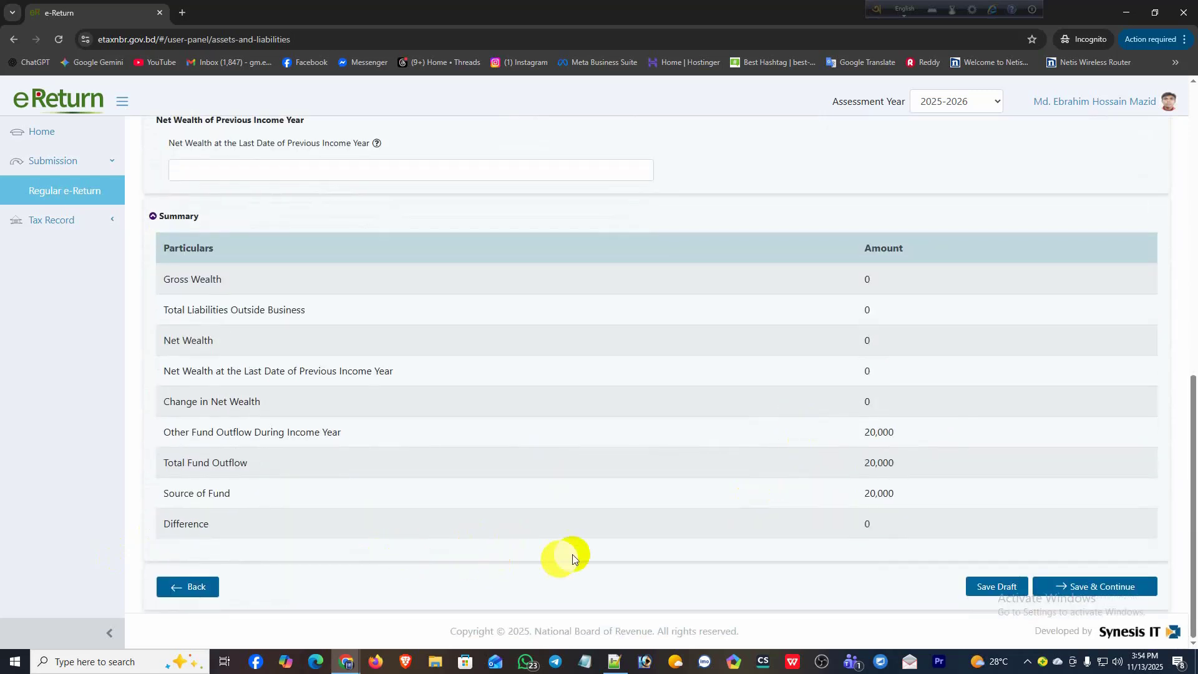
scroll(572, 554, "up", 1)
scroll(624, 546, "down", 1)
scroll(873, 527, "up", 5)
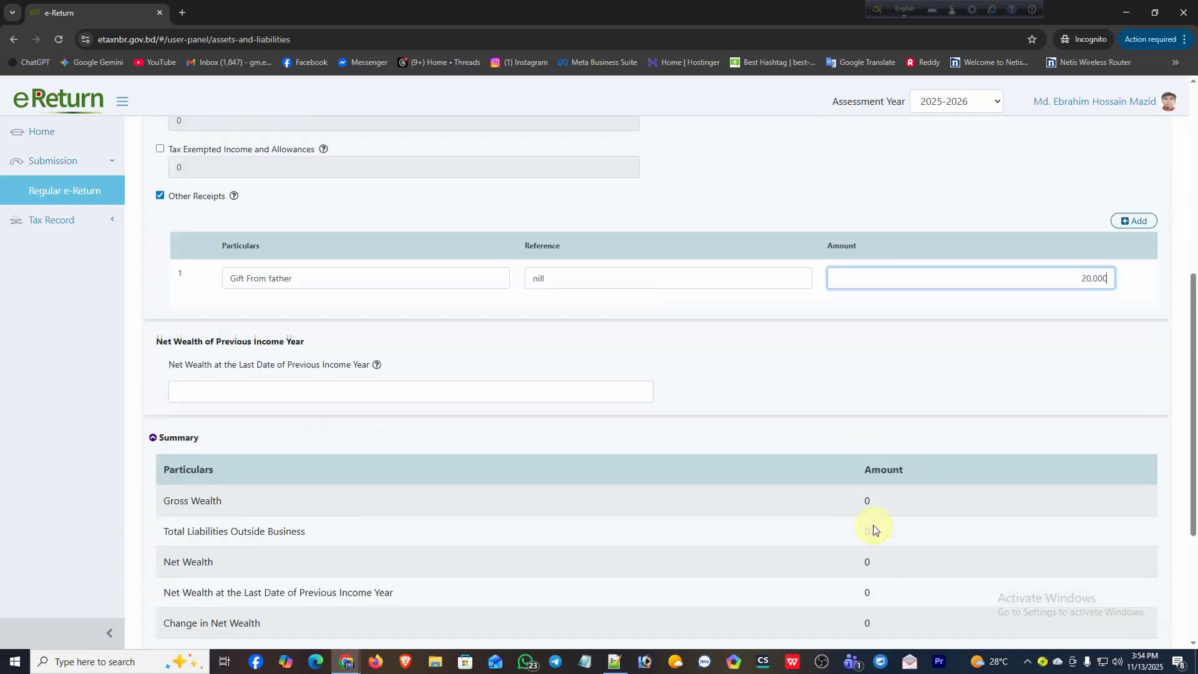
scroll(871, 528, "down", 5)
scroll(868, 530, "up", 5)
scroll(865, 530, "up", 5)
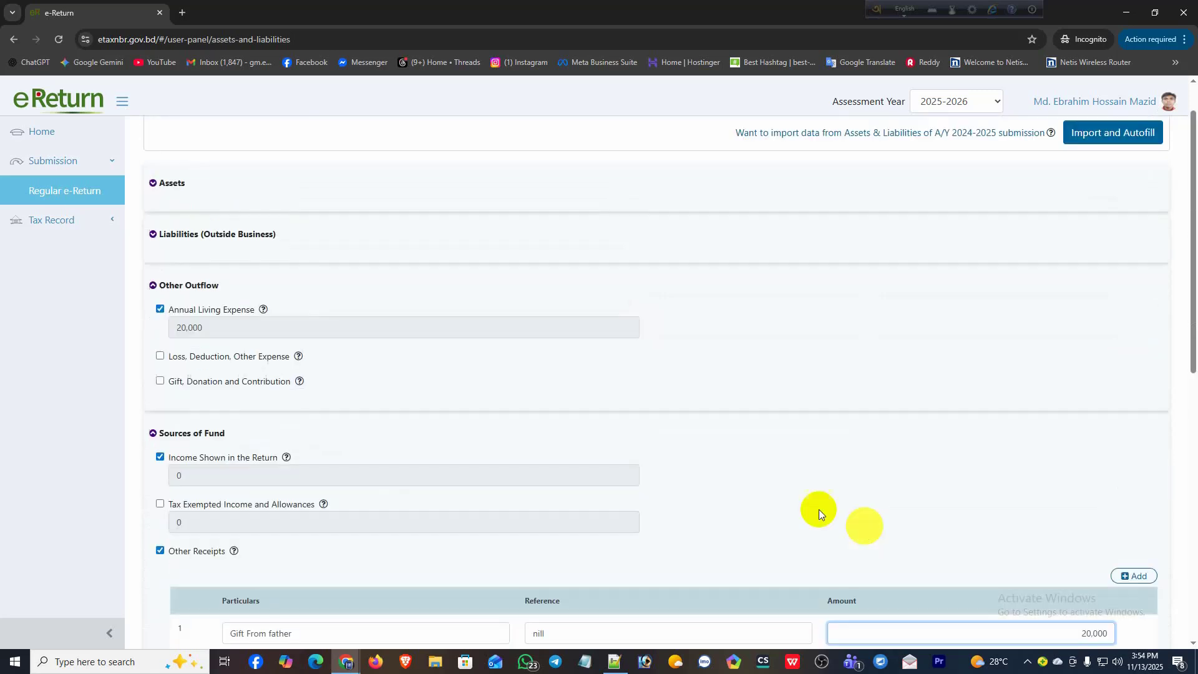
scroll(732, 389, "down", 2)
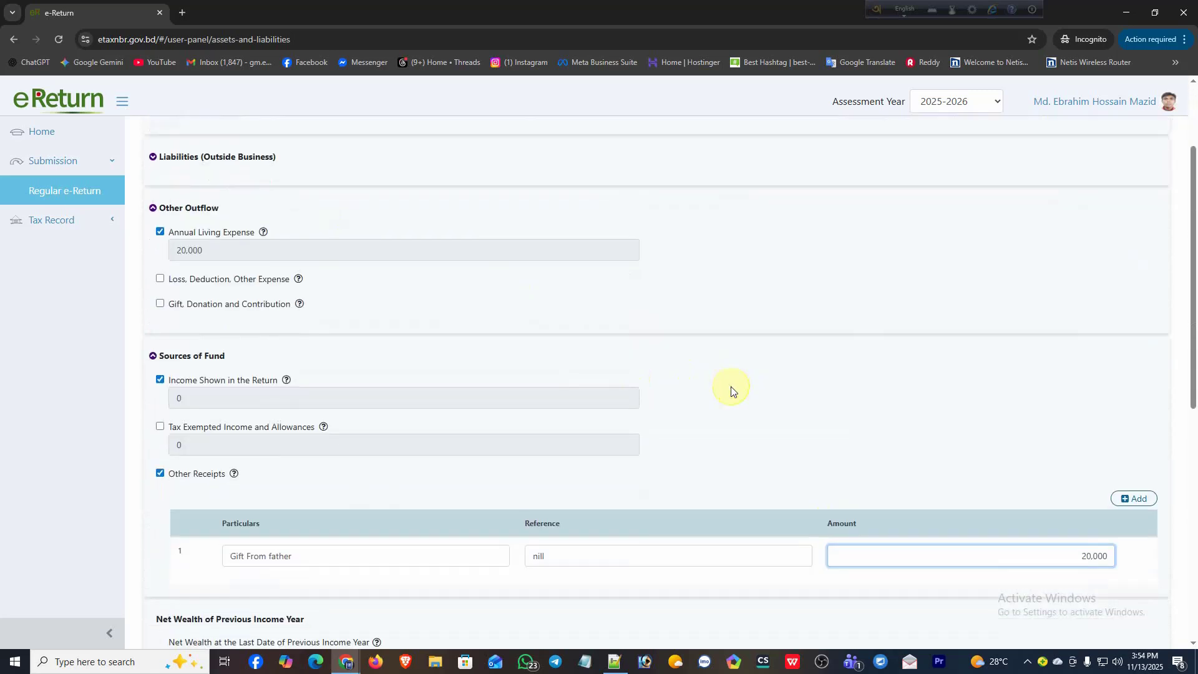
scroll(732, 389, "down", 6)
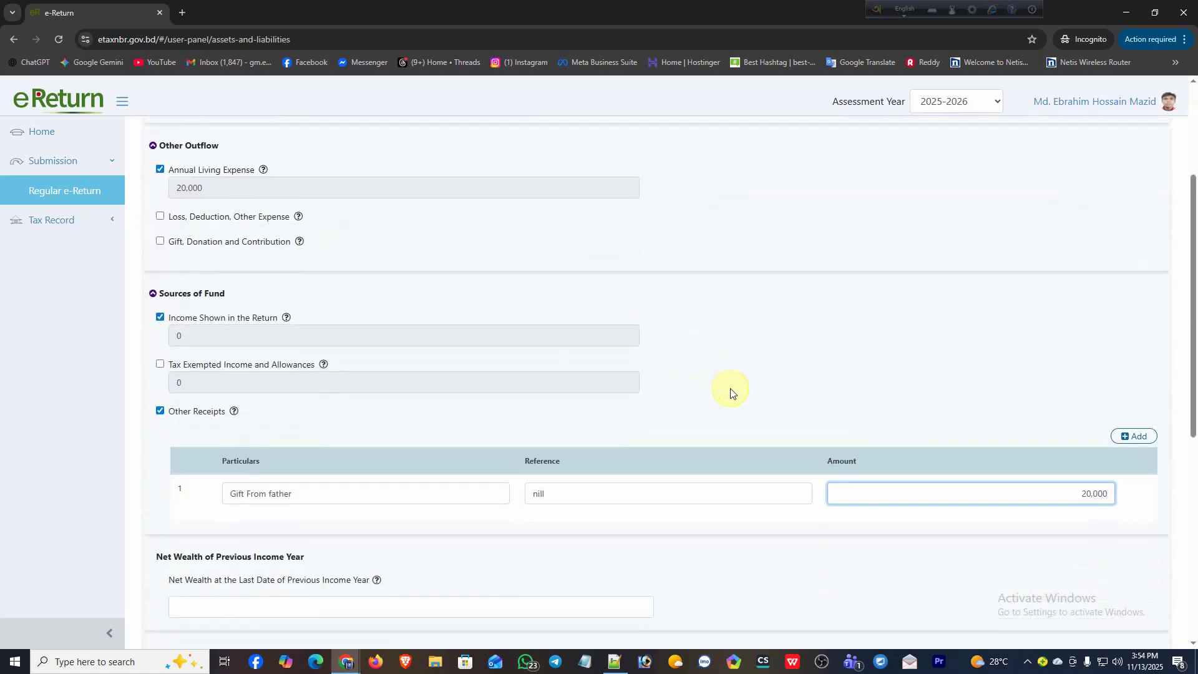
scroll(718, 410, "down", 3)
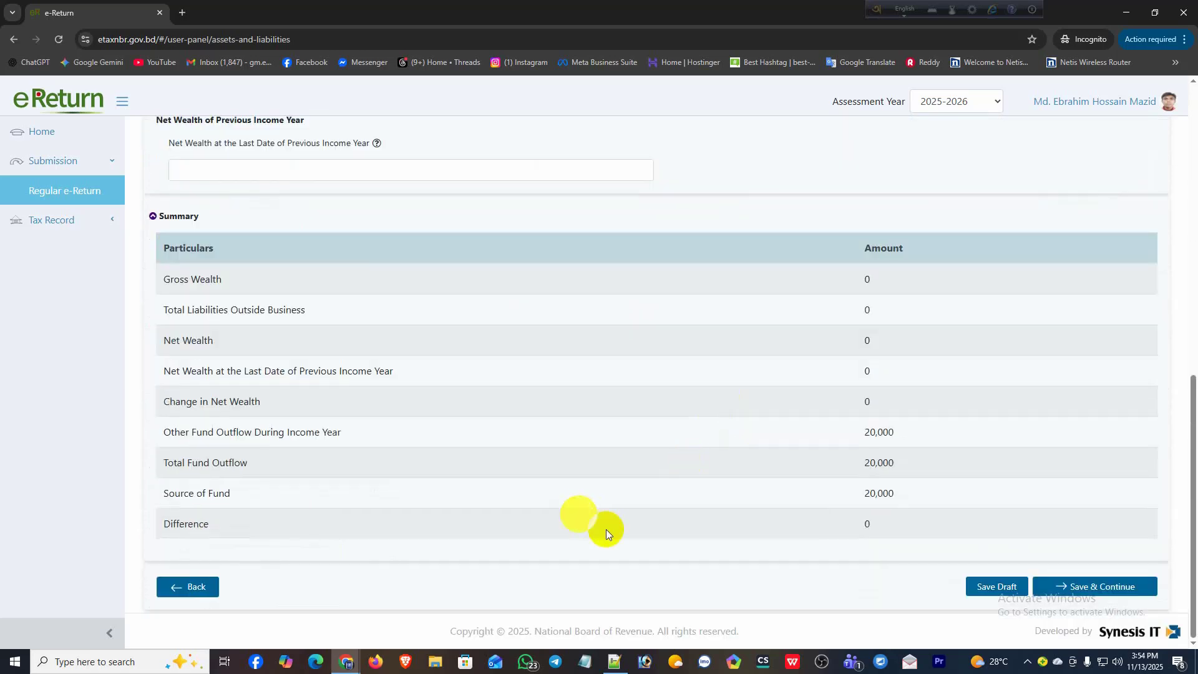
Save Assets & Liabilities and review the Tax & Payment page down to Final Payable 0.
left_click(1089, 585)
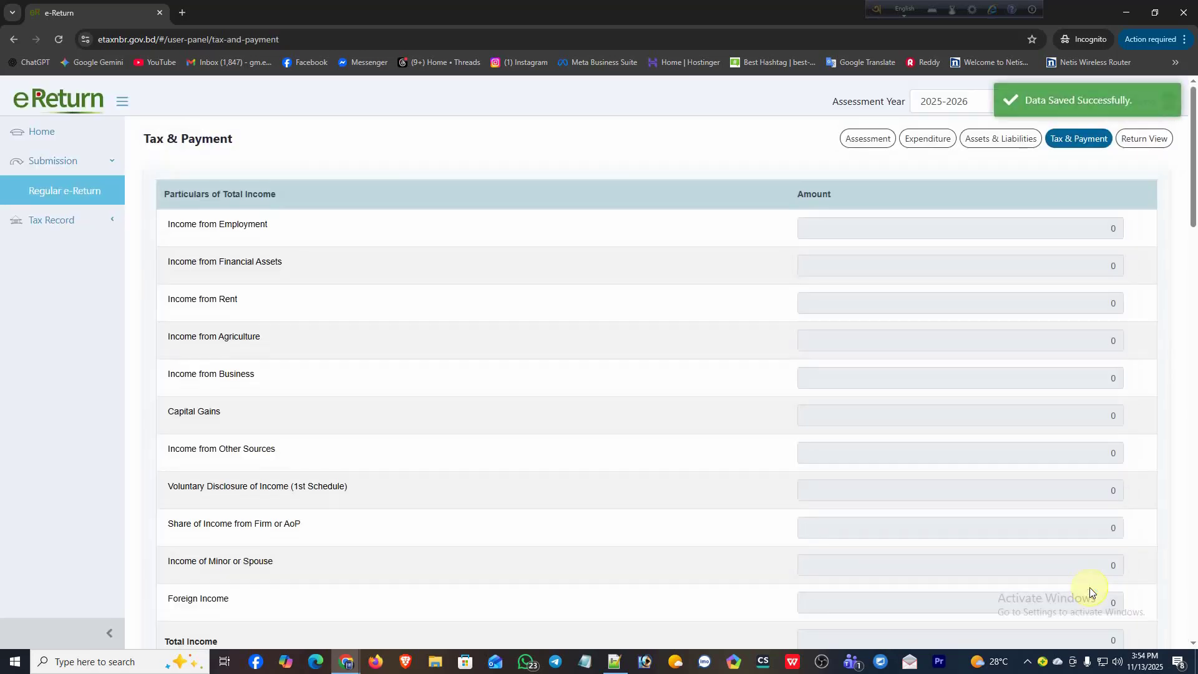
scroll(620, 407, "down", 5)
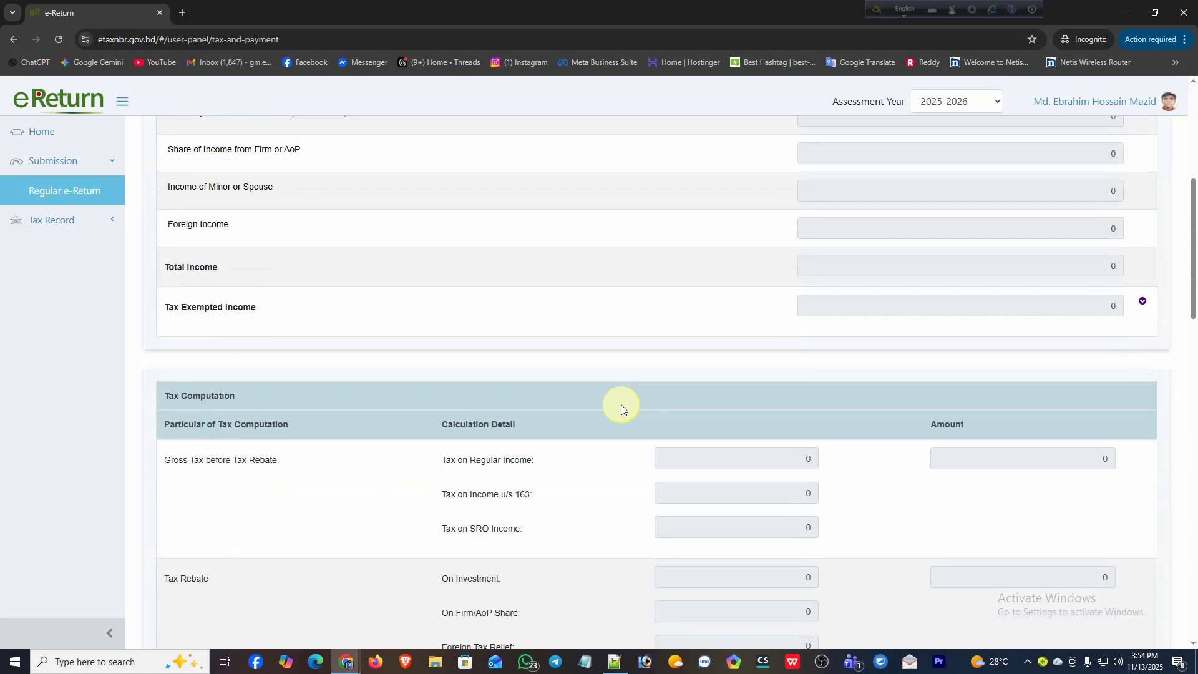
scroll(621, 407, "up", 5)
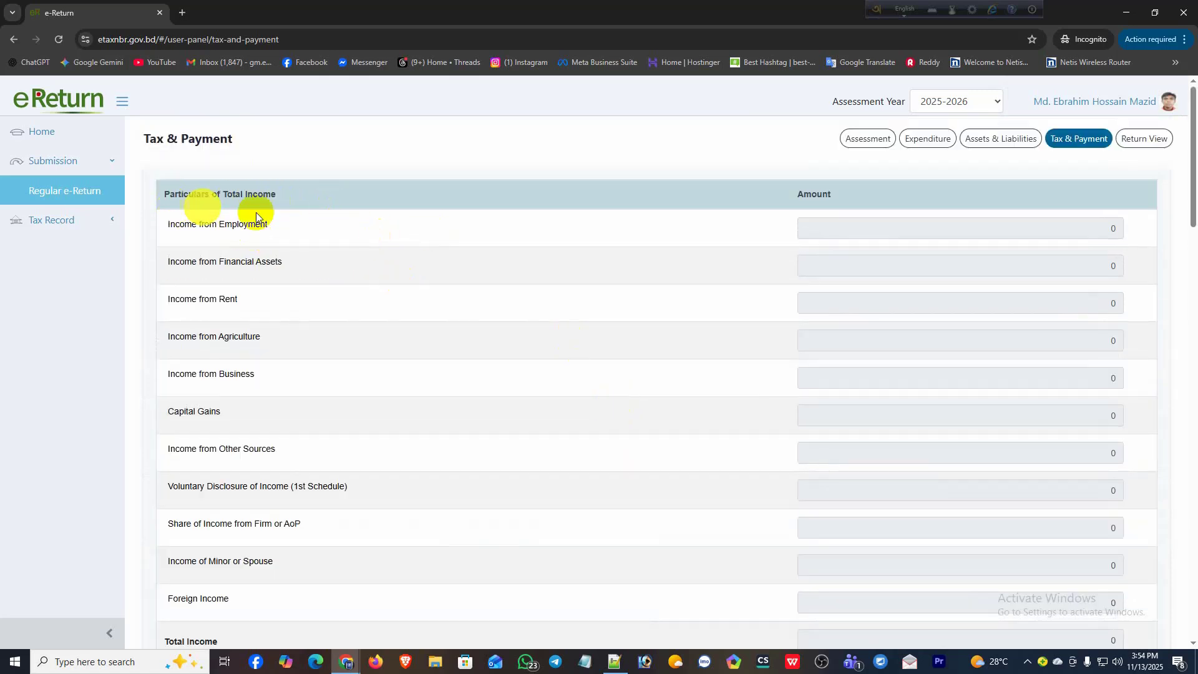
scroll(724, 336, "down", 20)
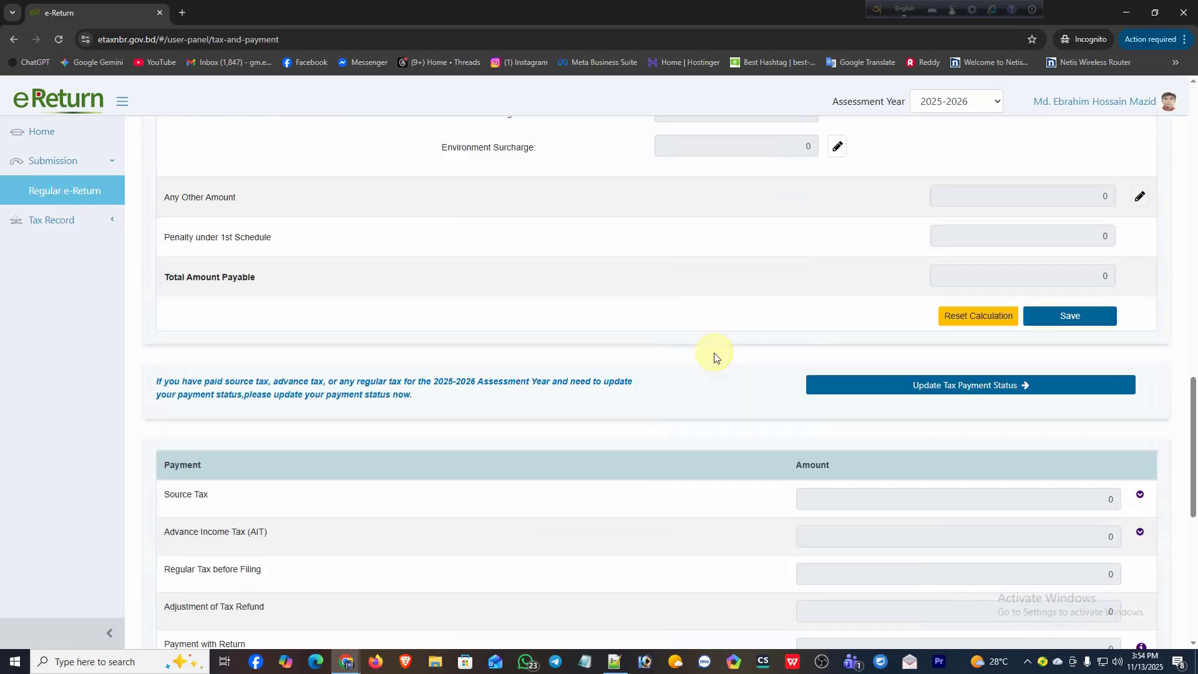
scroll(717, 357, "up", 5)
scroll(714, 362, "down", 7)
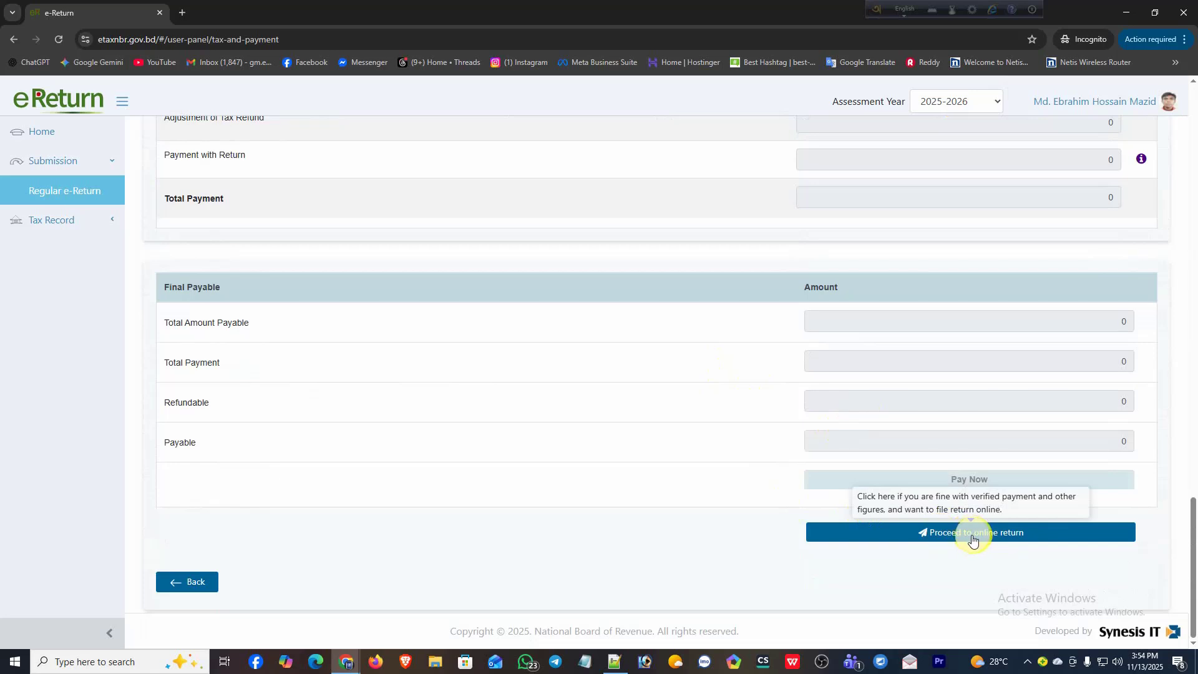
Proceed to the online return, review it, and submit it, confirming with Yes.
left_click(972, 535)
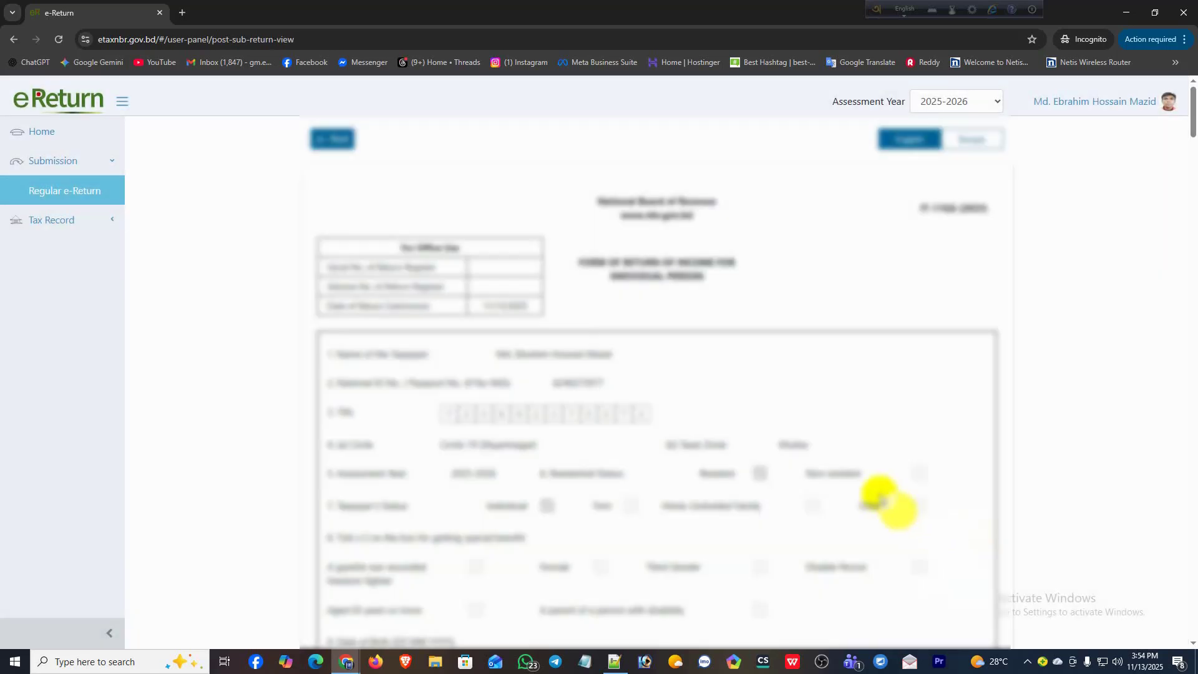
scroll(856, 481, "down", 8)
scroll(856, 482, "down", 15)
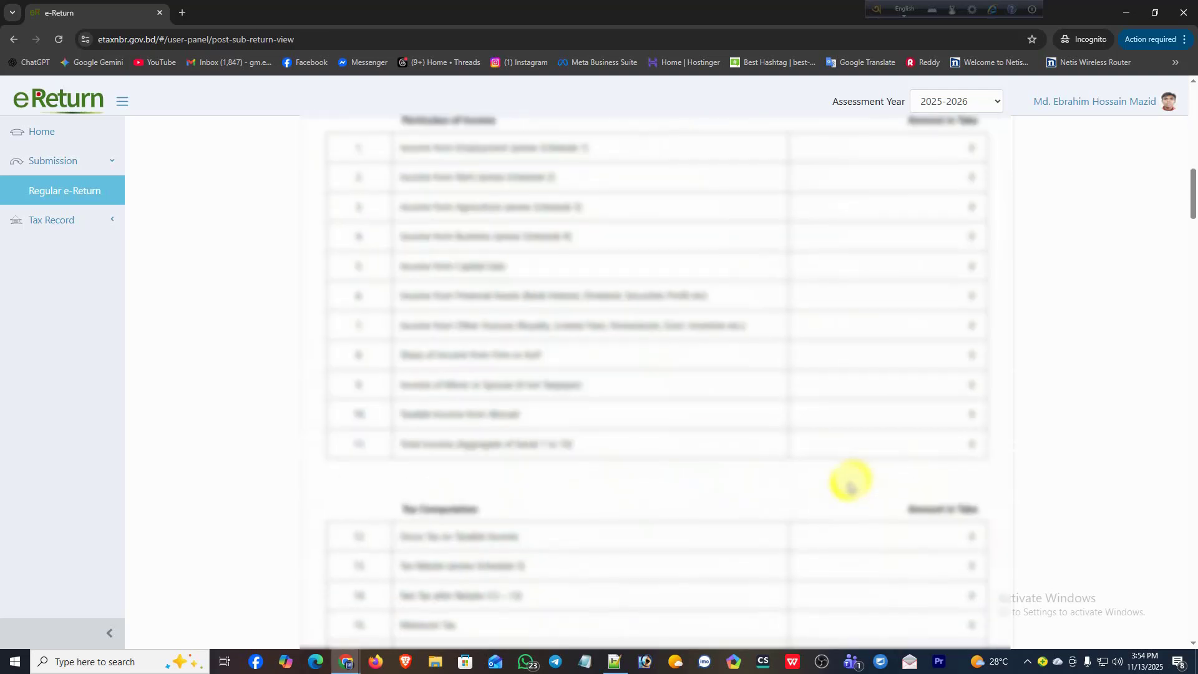
scroll(844, 495, "down", 20)
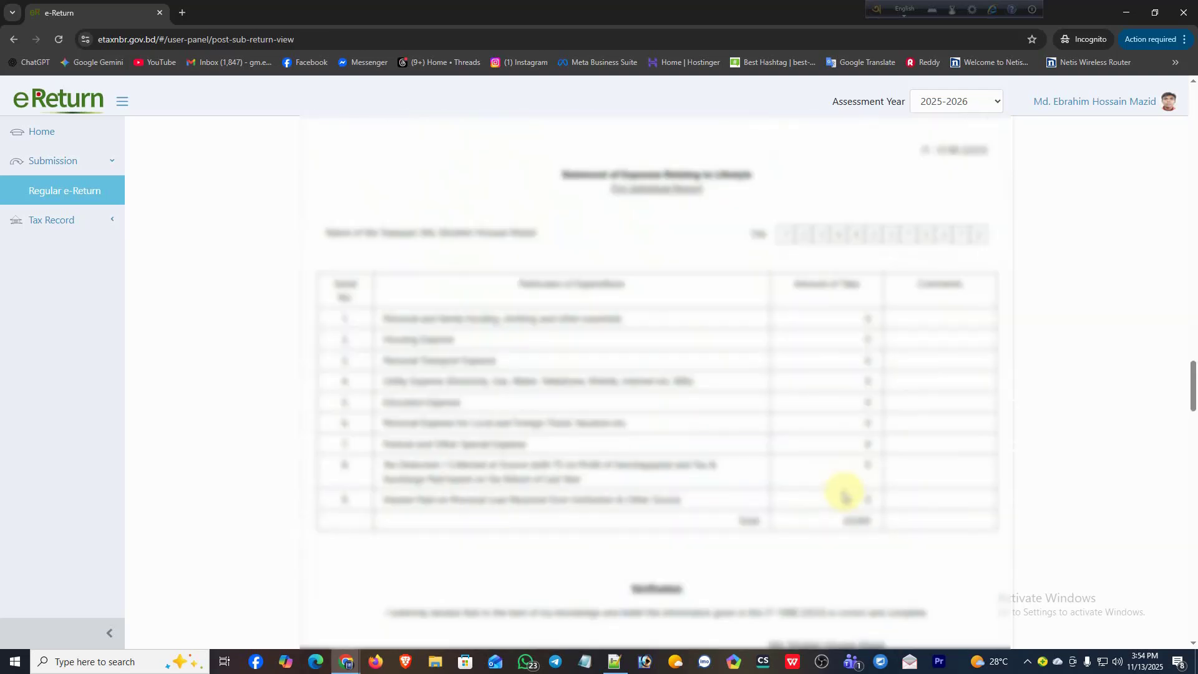
scroll(844, 495, "down", 15)
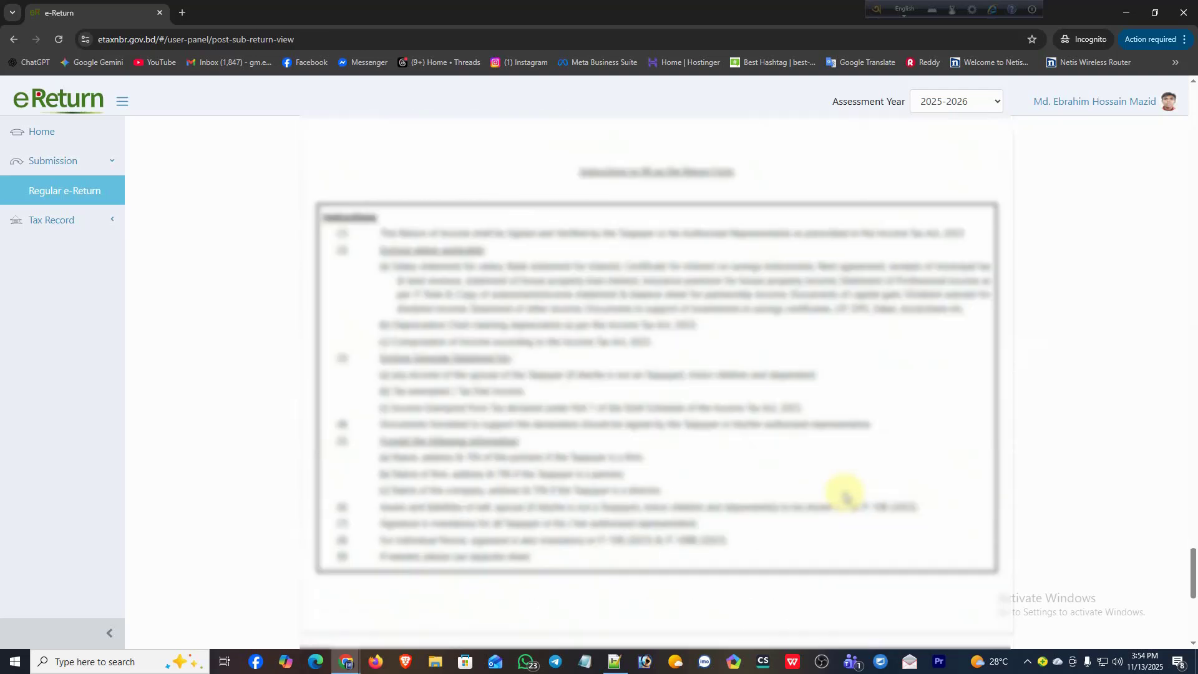
left_click(949, 573)
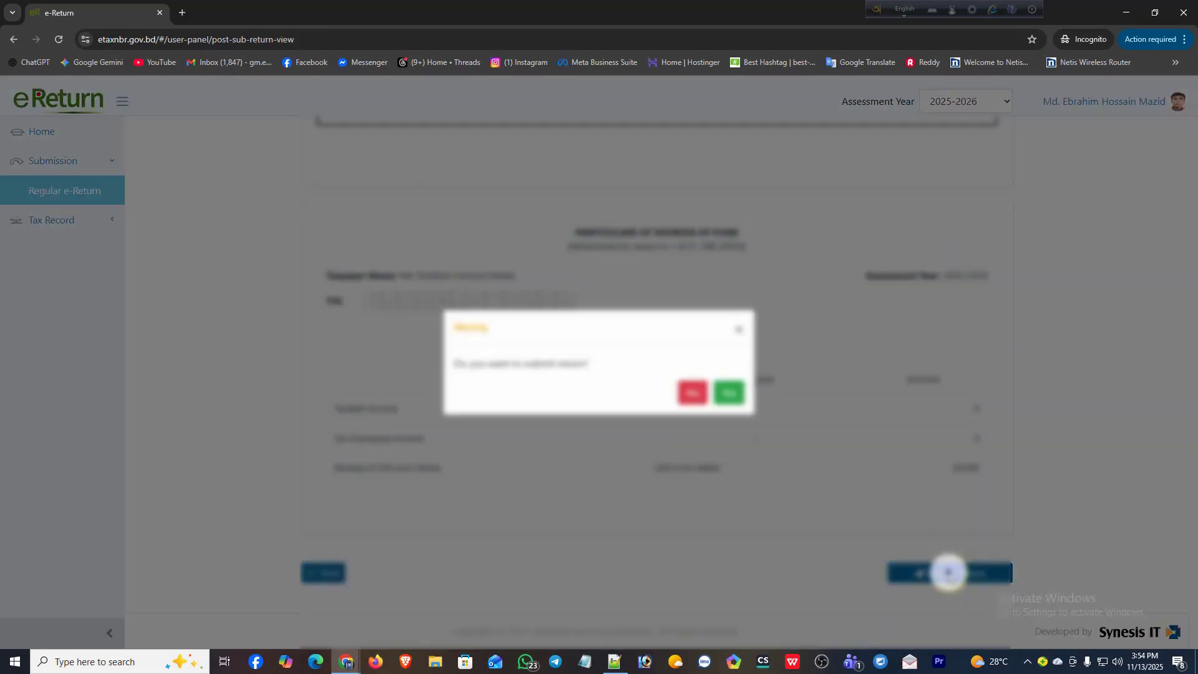
left_click(729, 395)
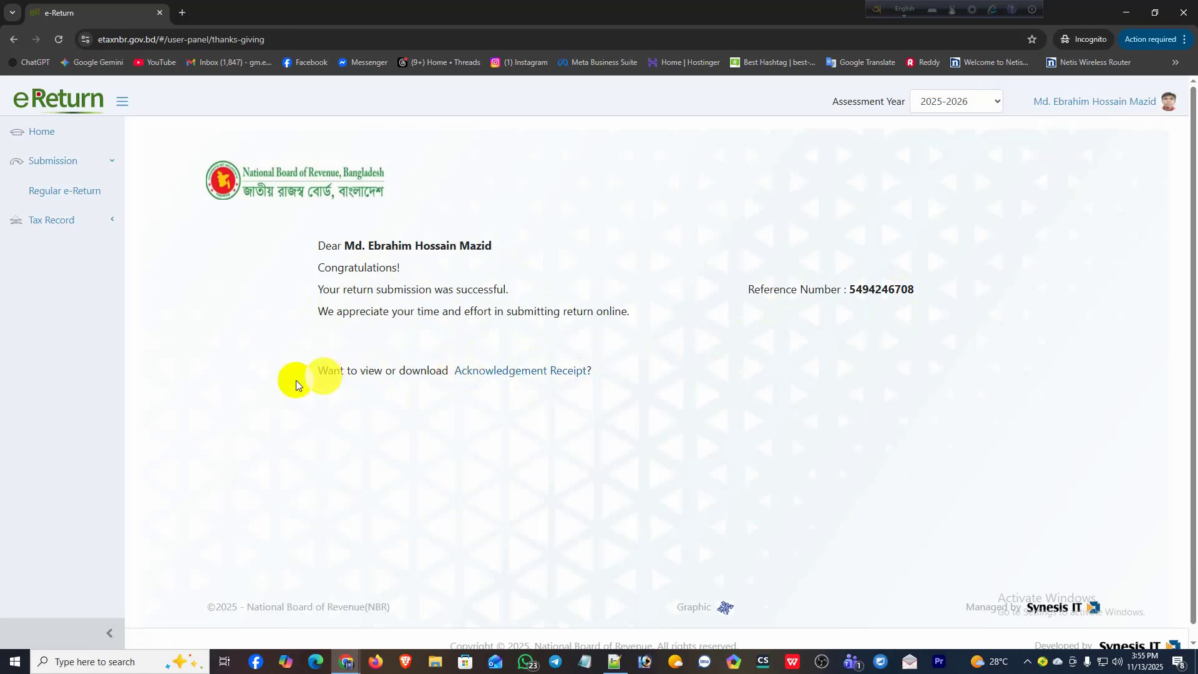
Open the Acknowledgement Receipt and highlight the Total Tax Paid: 0 Taka line.
left_click(499, 371)
scroll(724, 375, "down", 4)
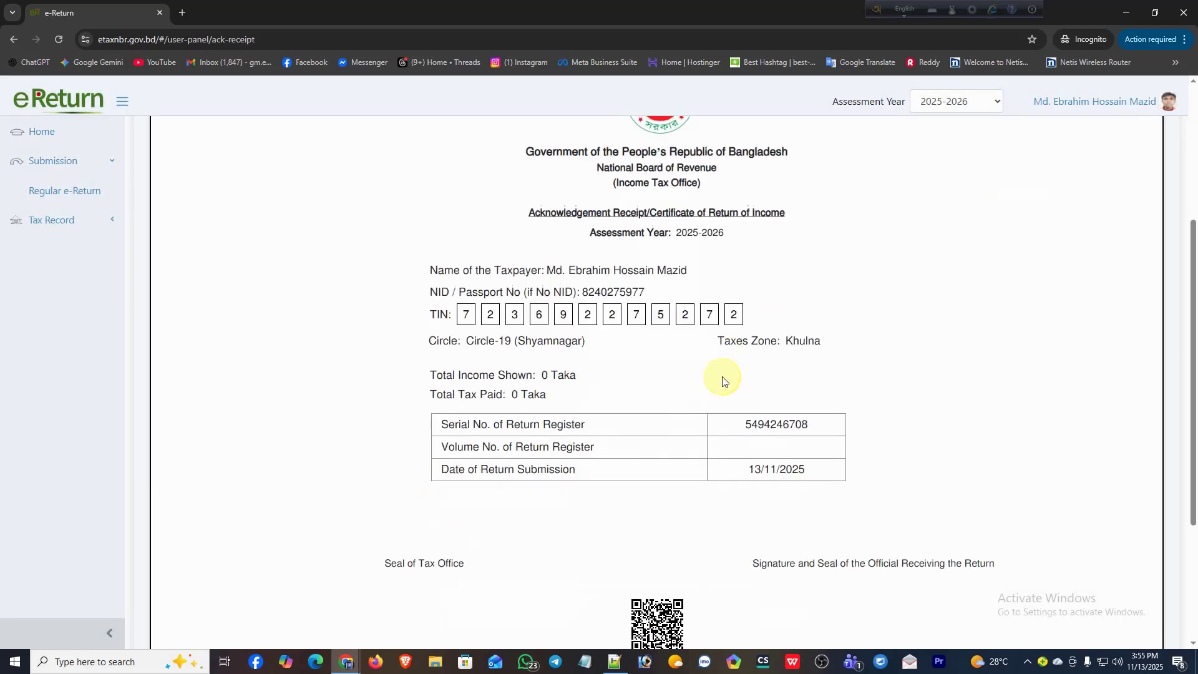
left_click_drag(430, 400, 551, 395)
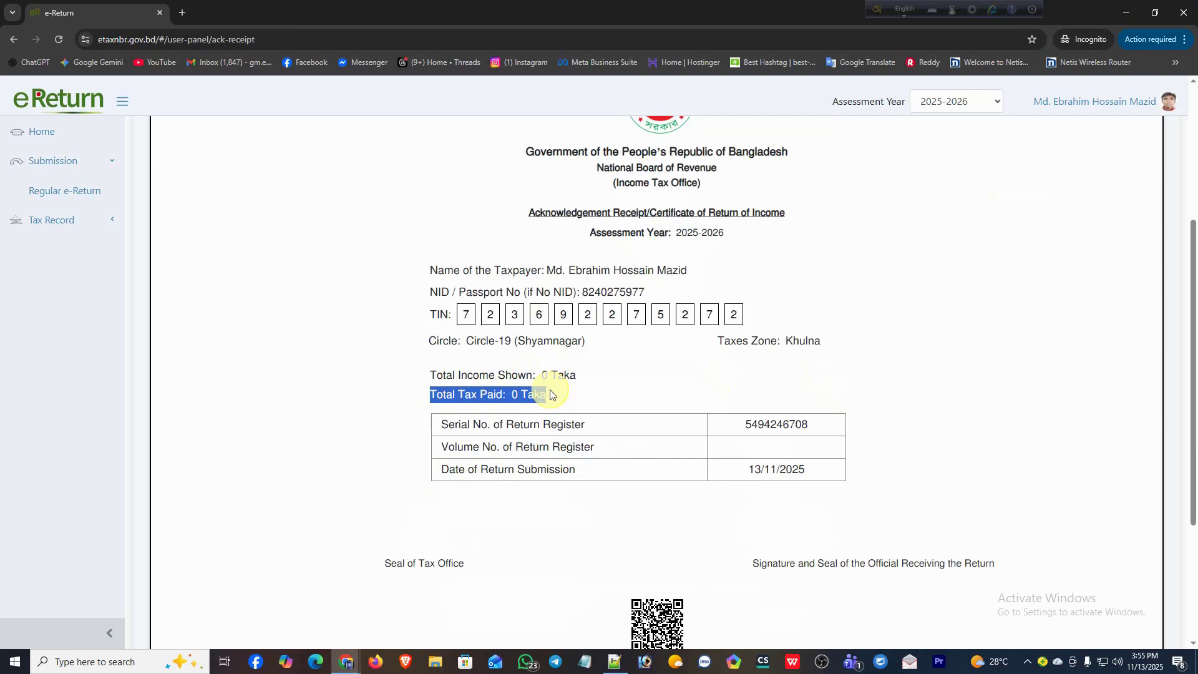
scroll(624, 387, "down", 3)
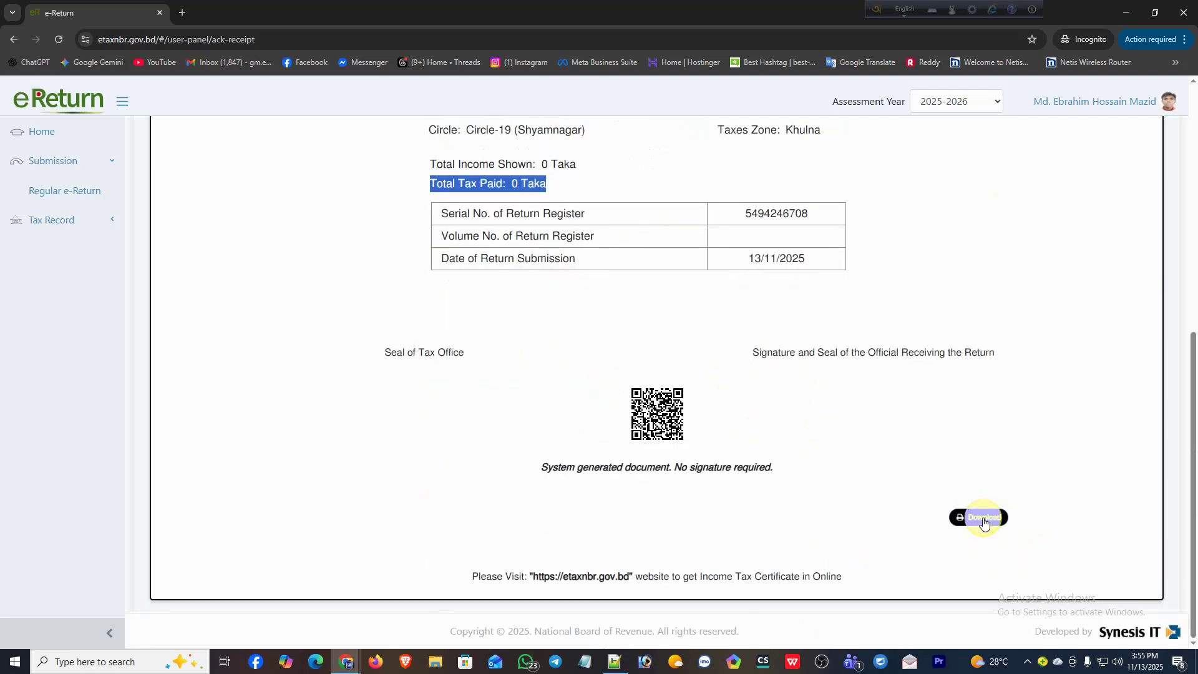
scroll(979, 510, "up", 3)
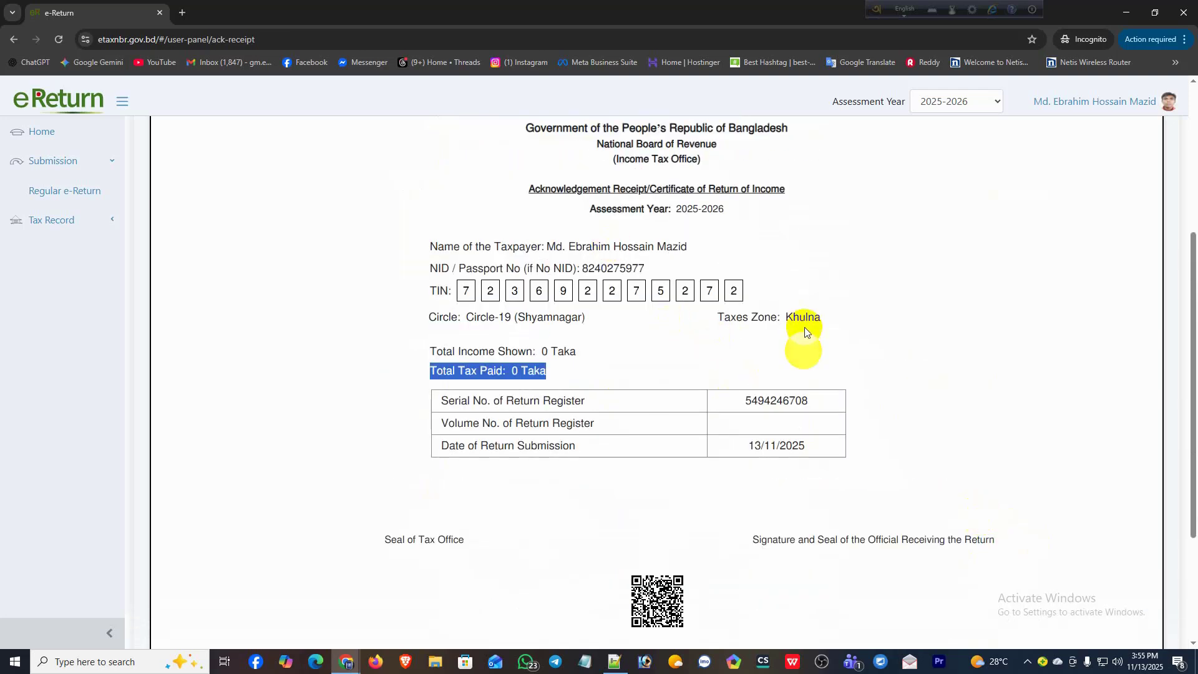
scroll(937, 437, "down", 3)
Download the receipt, then cancel the print dialog without printing.
left_click(966, 517)
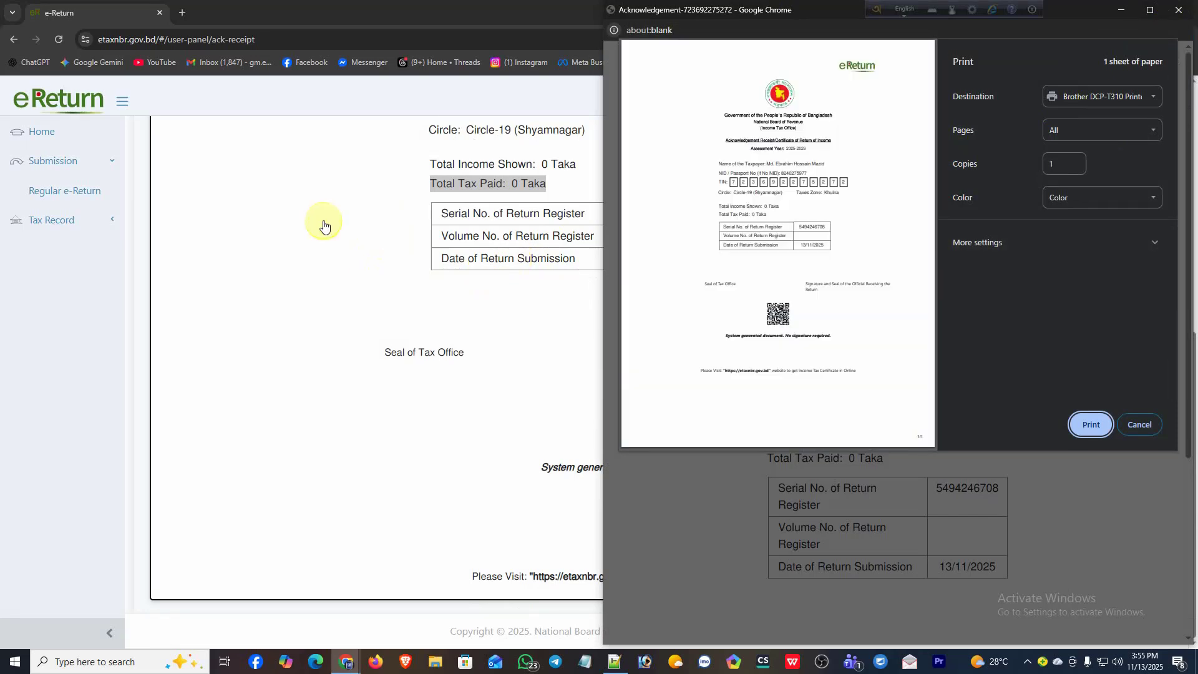
left_click(1140, 427)
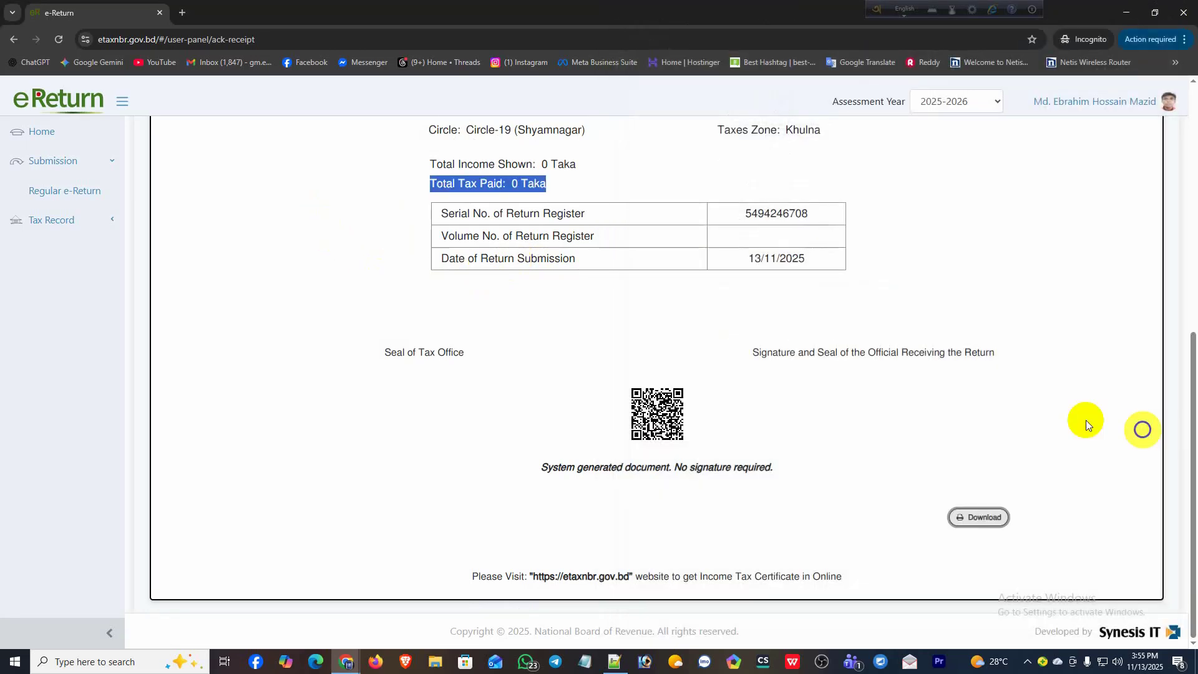
scroll(329, 385, "up", 8)
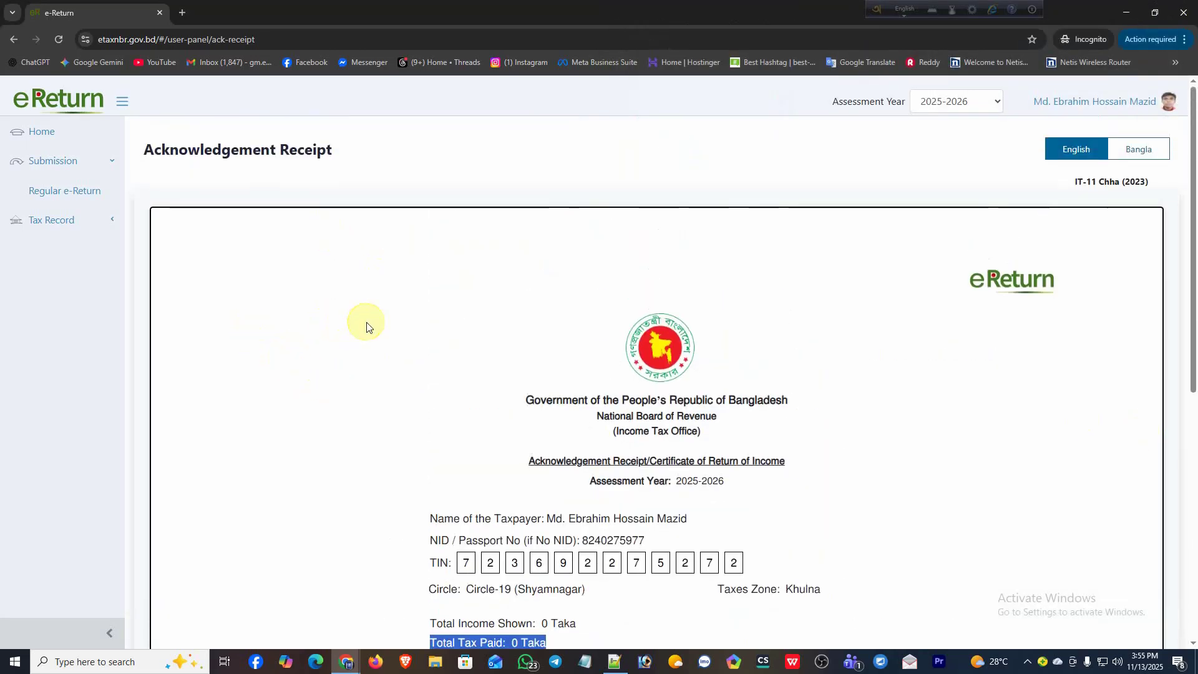
Under Tax Record, view Certificate Status, which shows no data found.
scroll(366, 324, "down", 4)
scroll(316, 306, "up", 4)
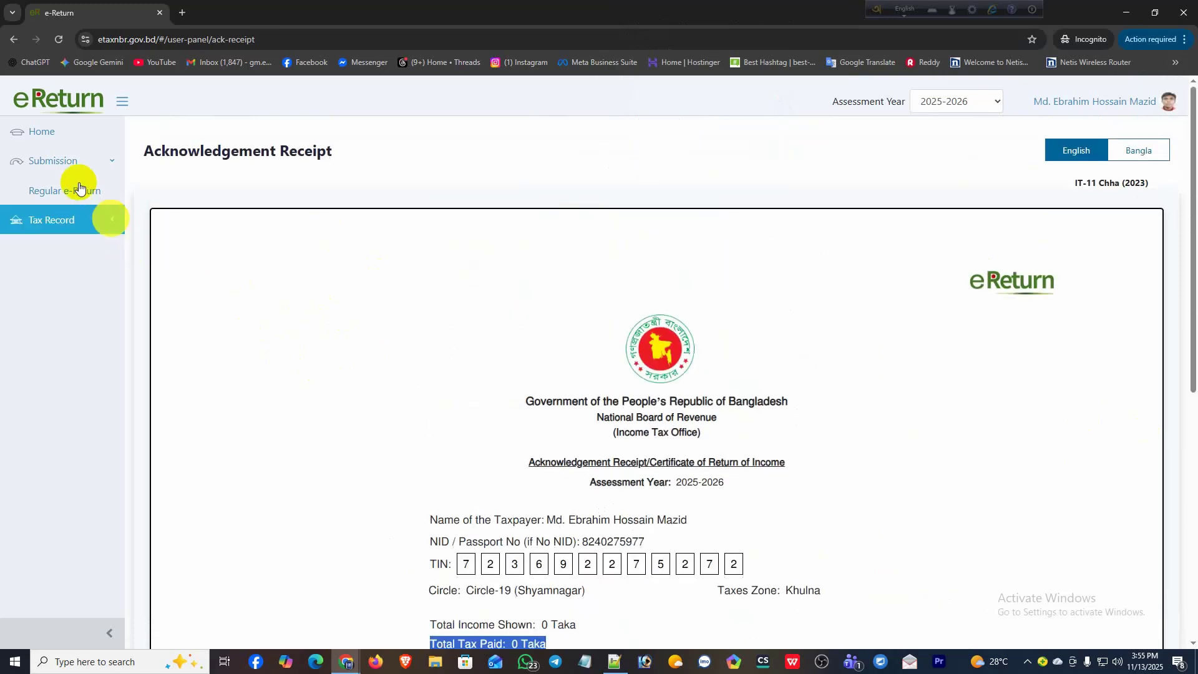
left_click(88, 225)
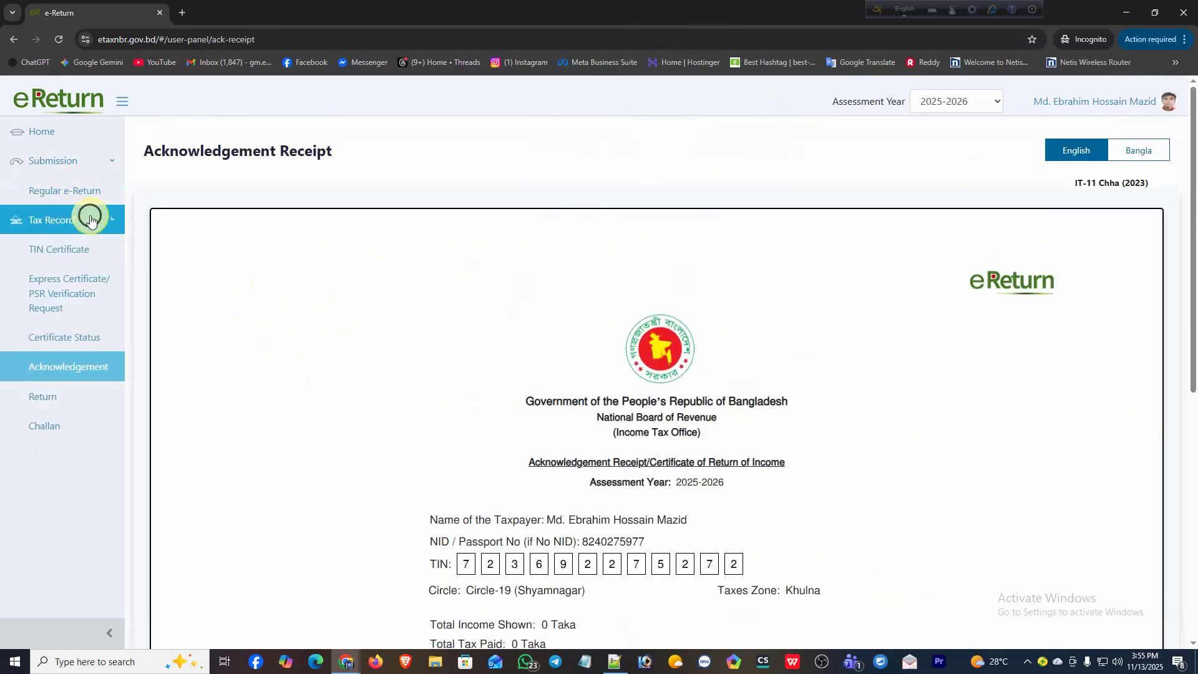
left_click(87, 338)
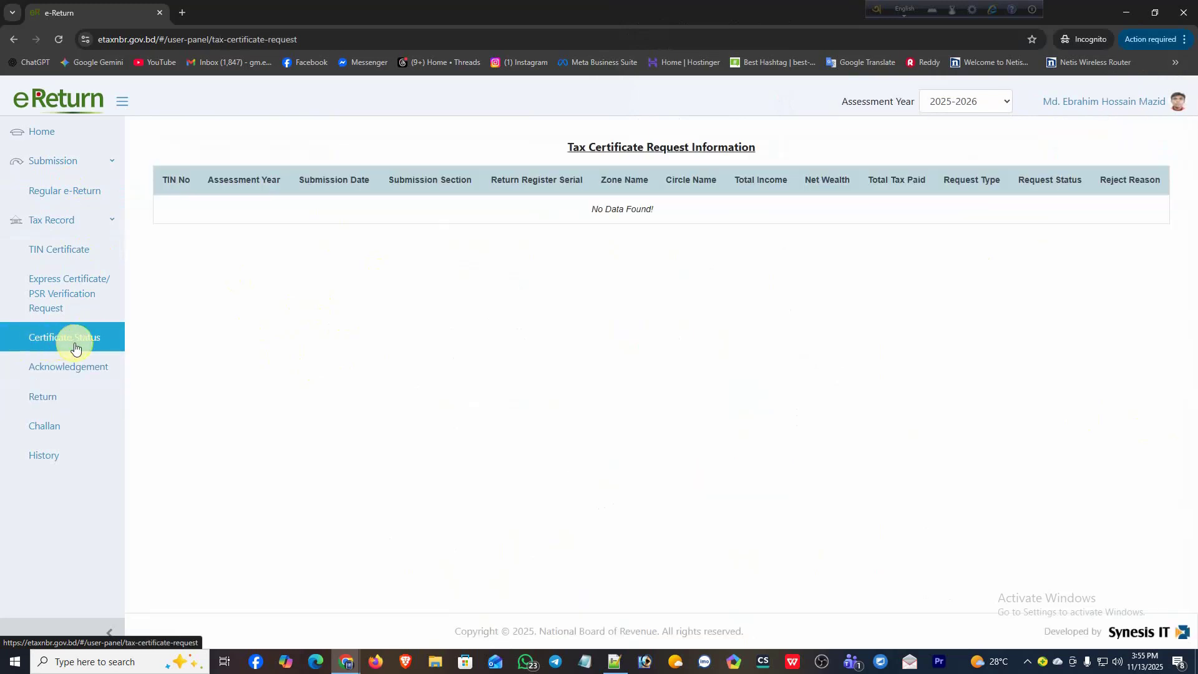
View the TIN Certificate, then return to the Home page.
left_click(69, 250)
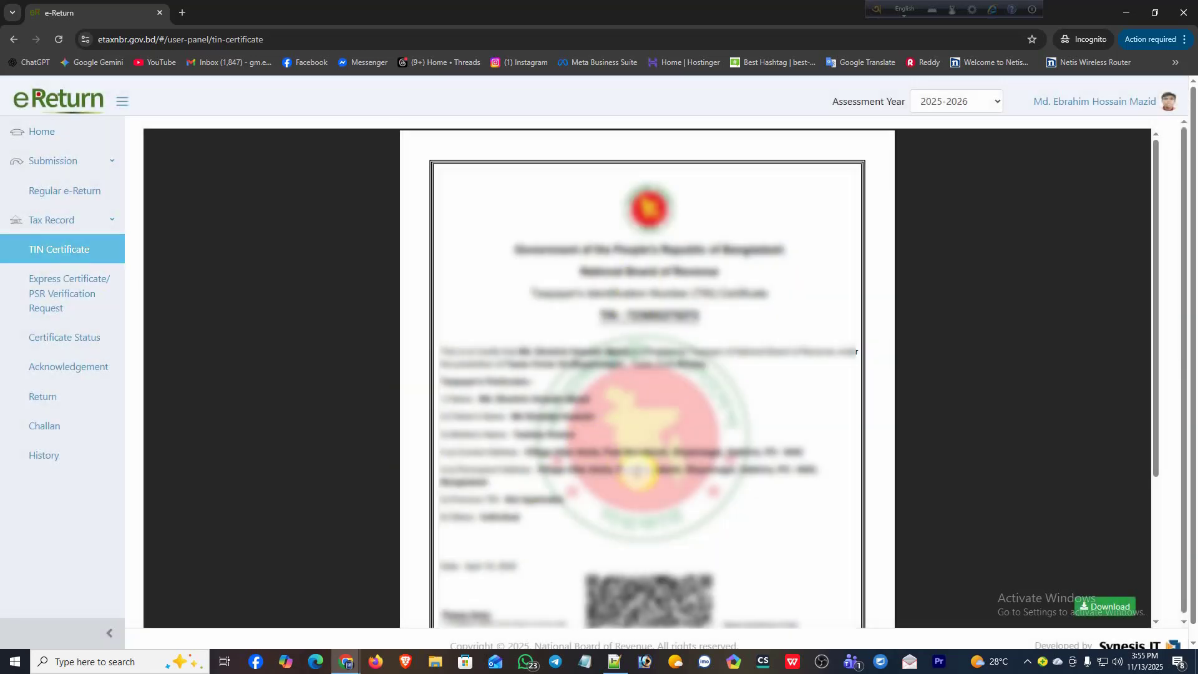
scroll(647, 375, "down", 3)
scroll(647, 374, "up", 3)
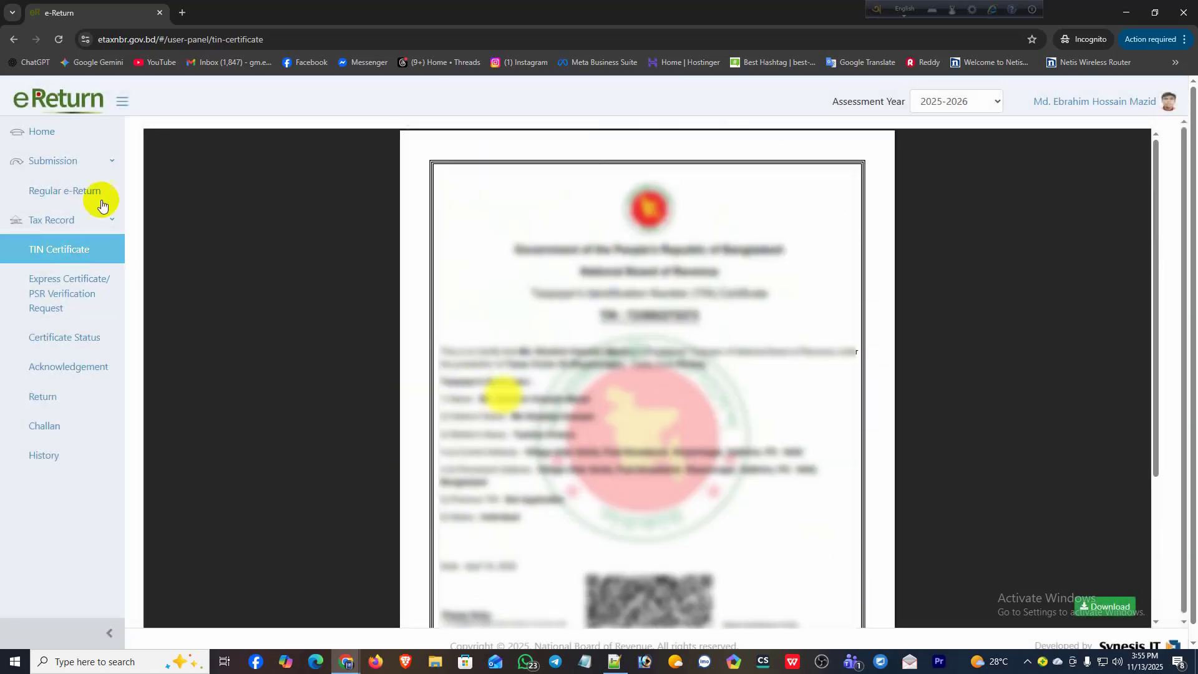
left_click(65, 138)
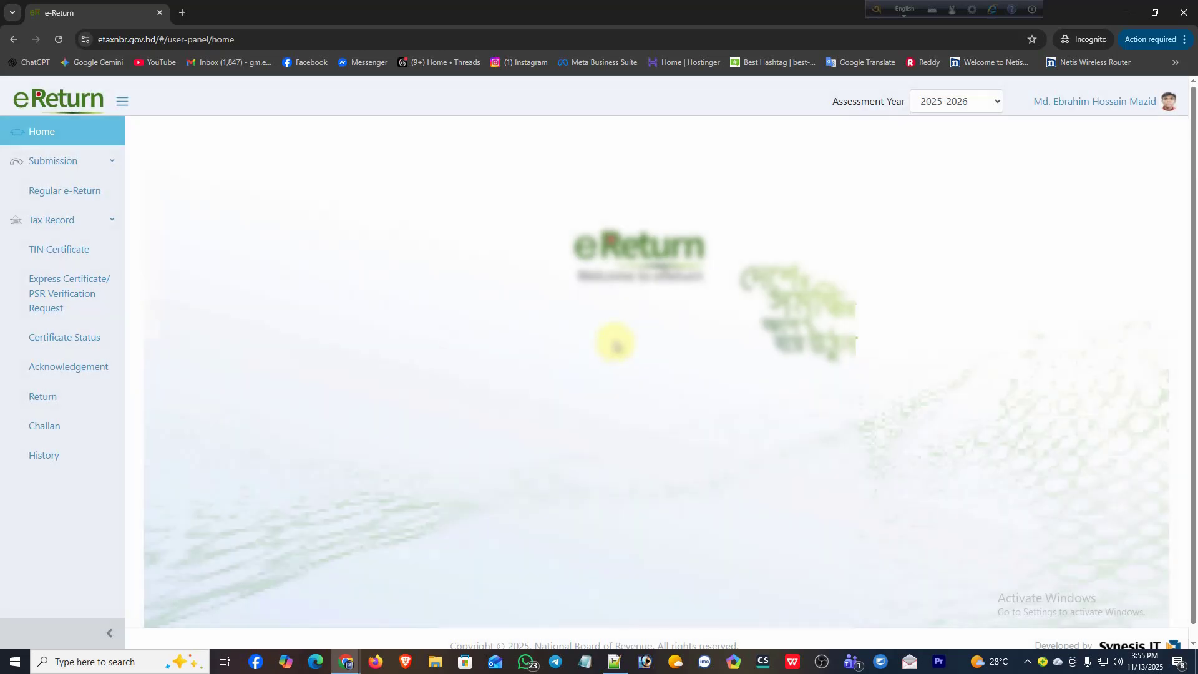